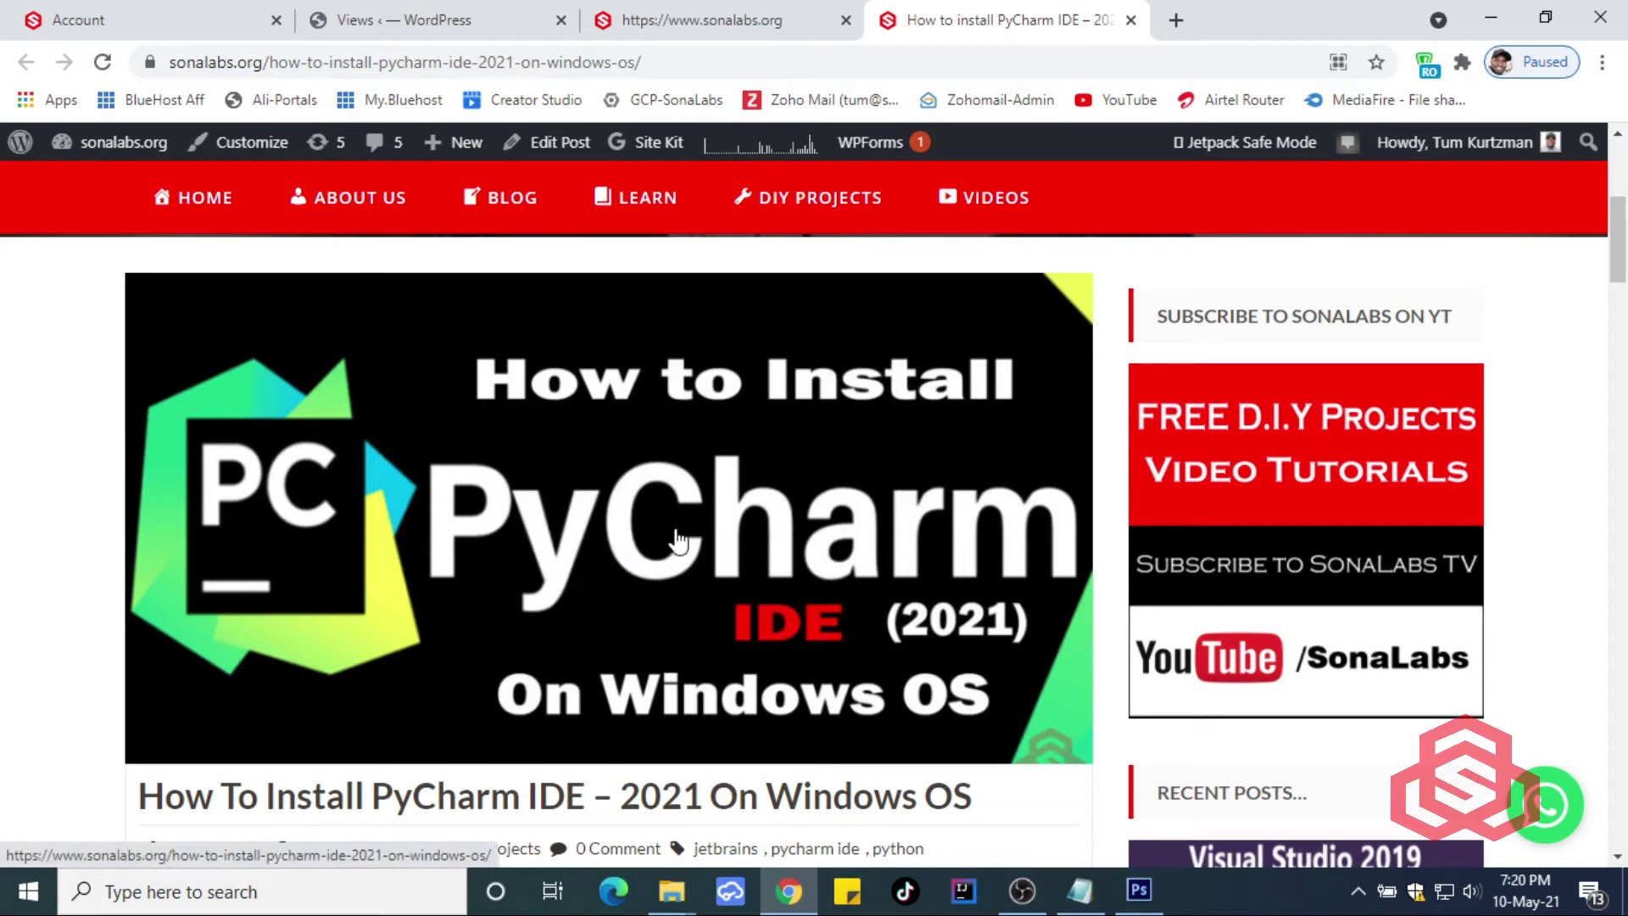
# Step: Read the article's overview of PyCharm, its two editions and the list of key features
pyautogui.scroll(-3, 1013, 663)
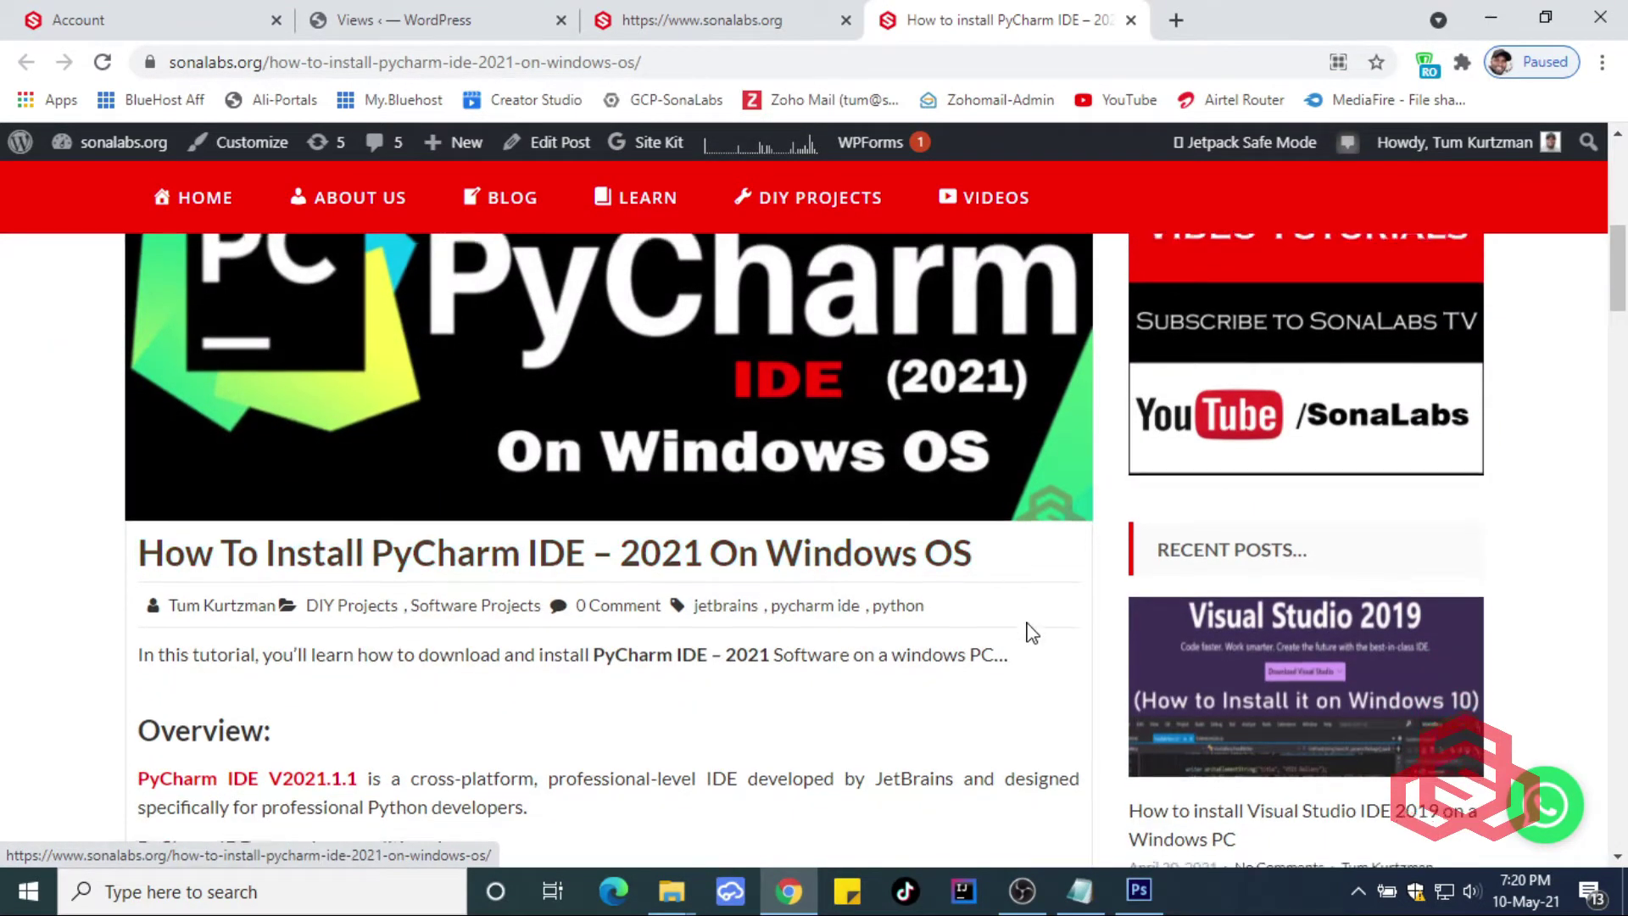
pyautogui.scroll(-3, 1029, 628)
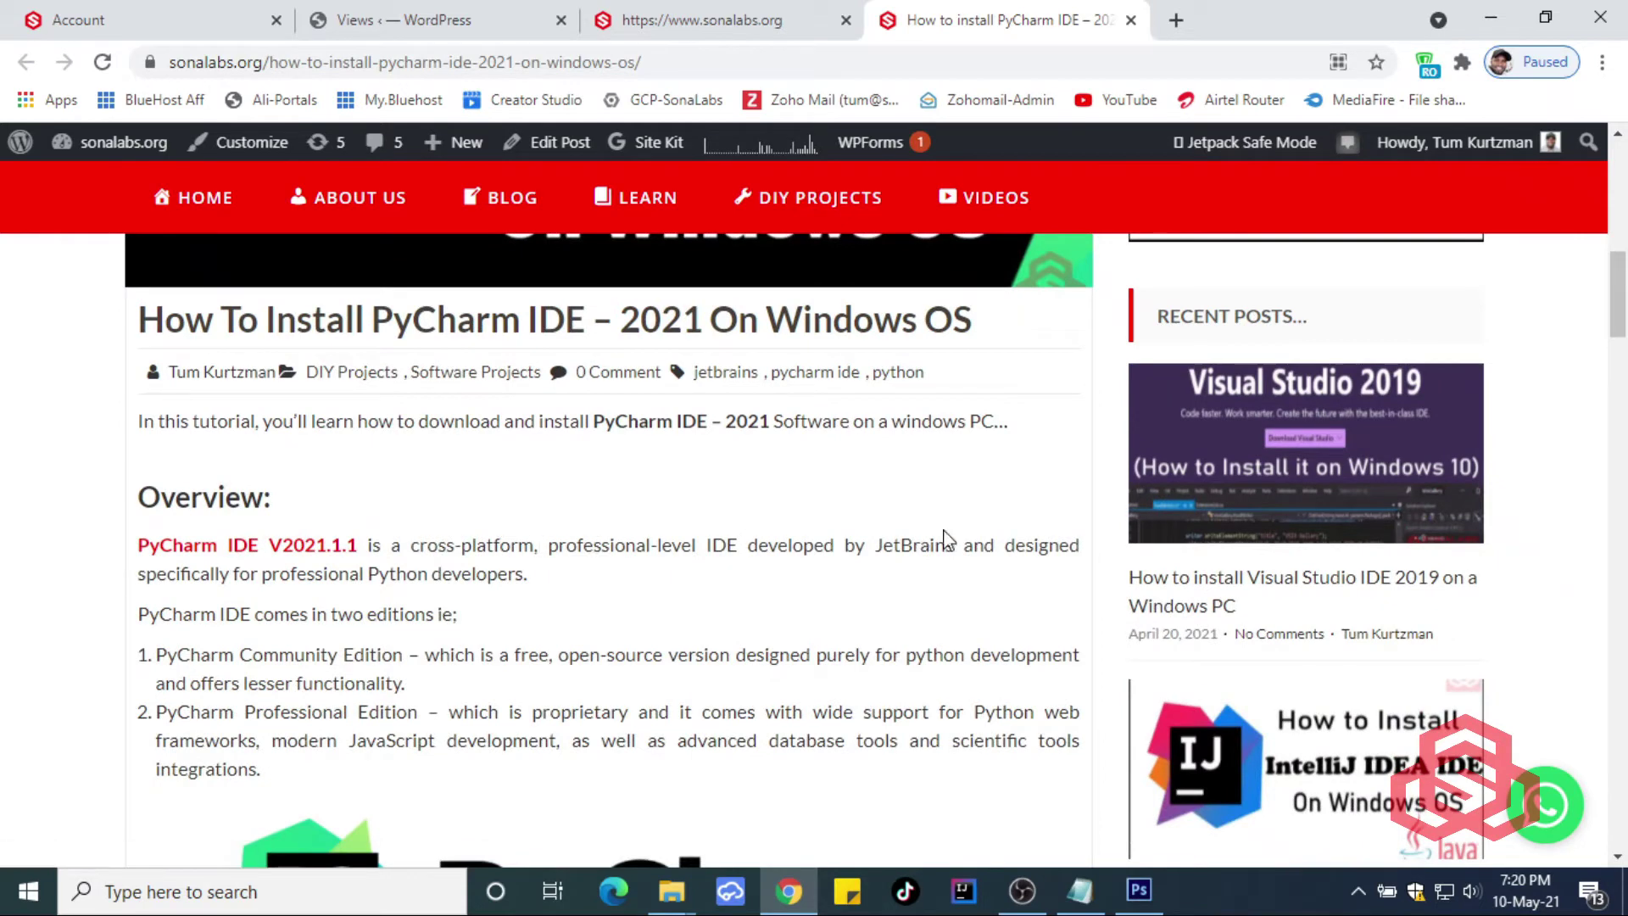
pyautogui.moveTo(126, 557); pyautogui.dragTo(355, 772)
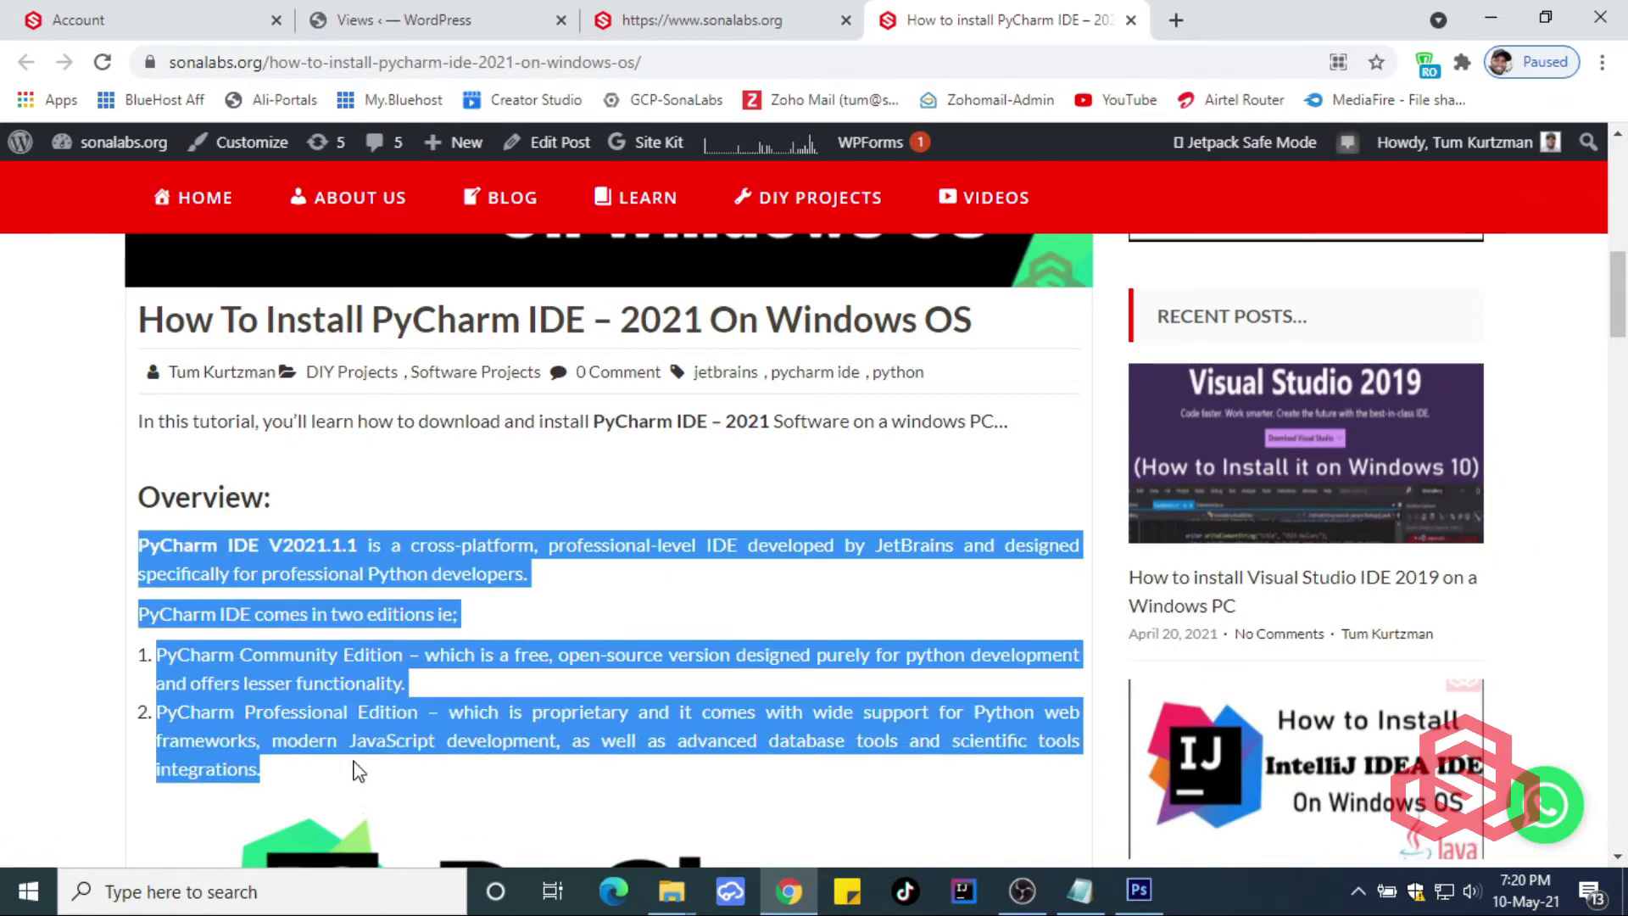
pyautogui.click(297, 681)
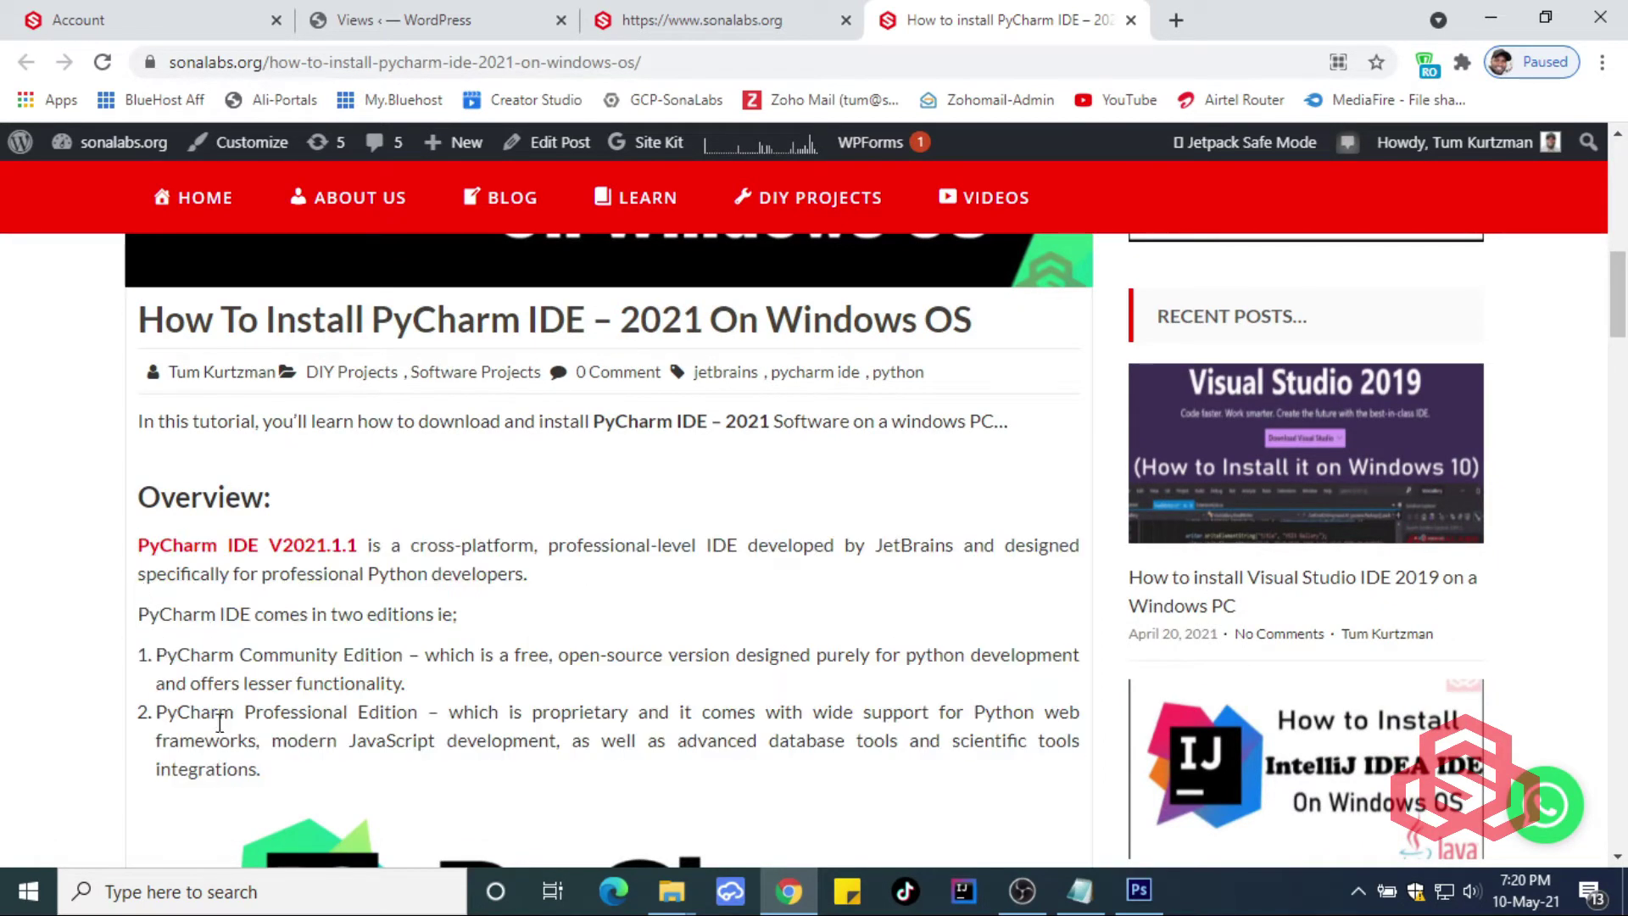
pyautogui.scroll(-7, 219, 723)
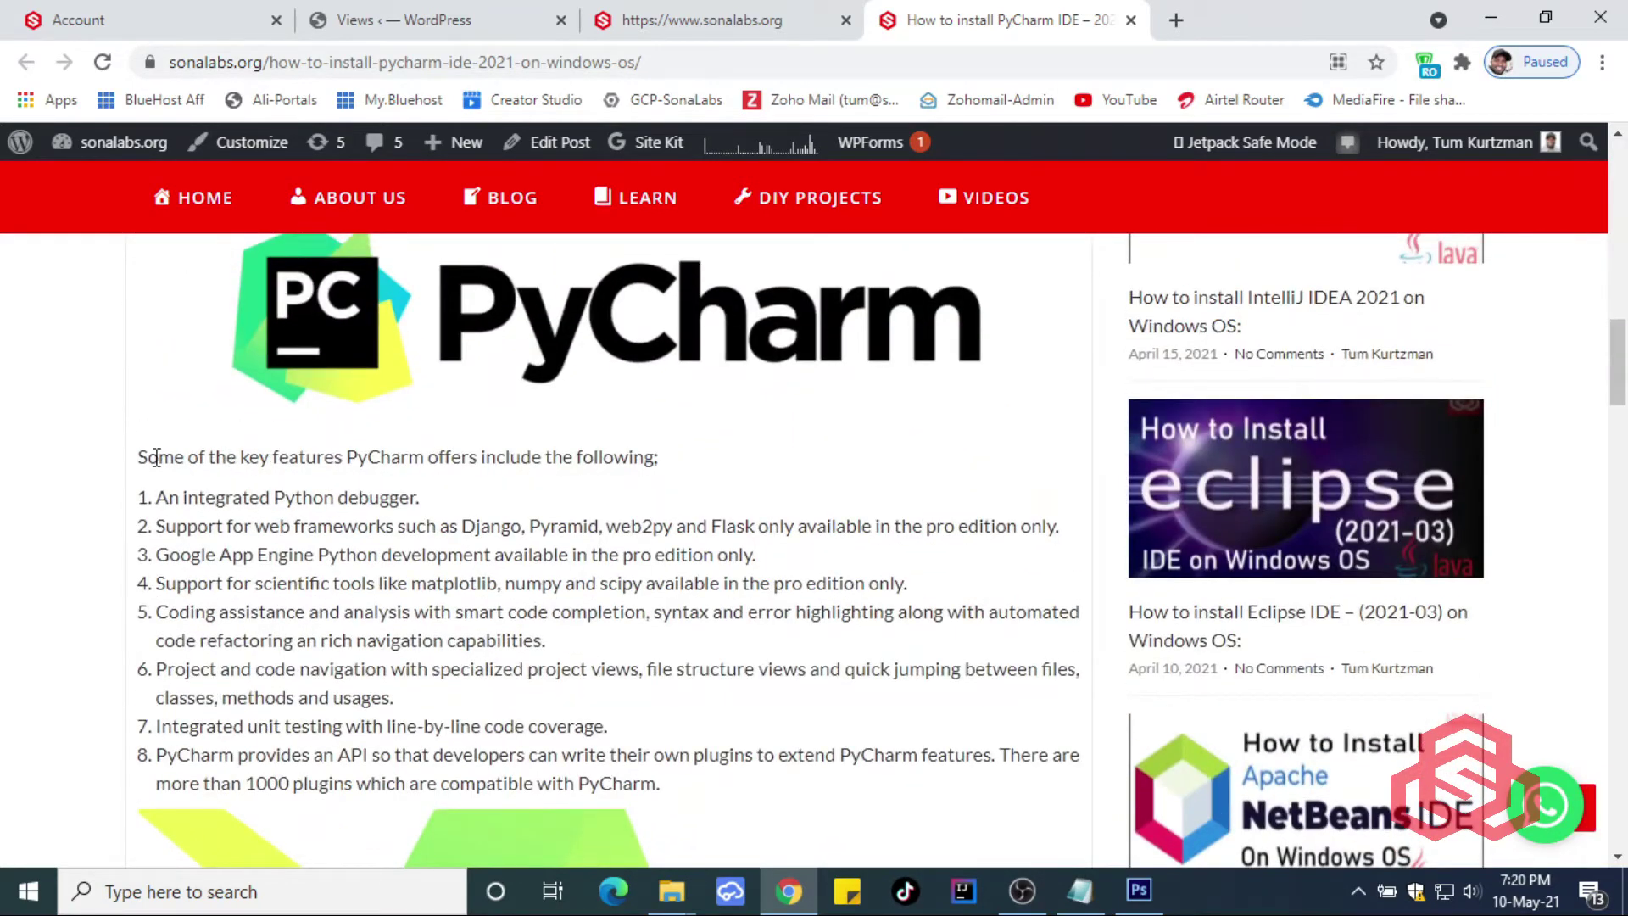
pyautogui.moveTo(156, 459); pyautogui.dragTo(661, 785)
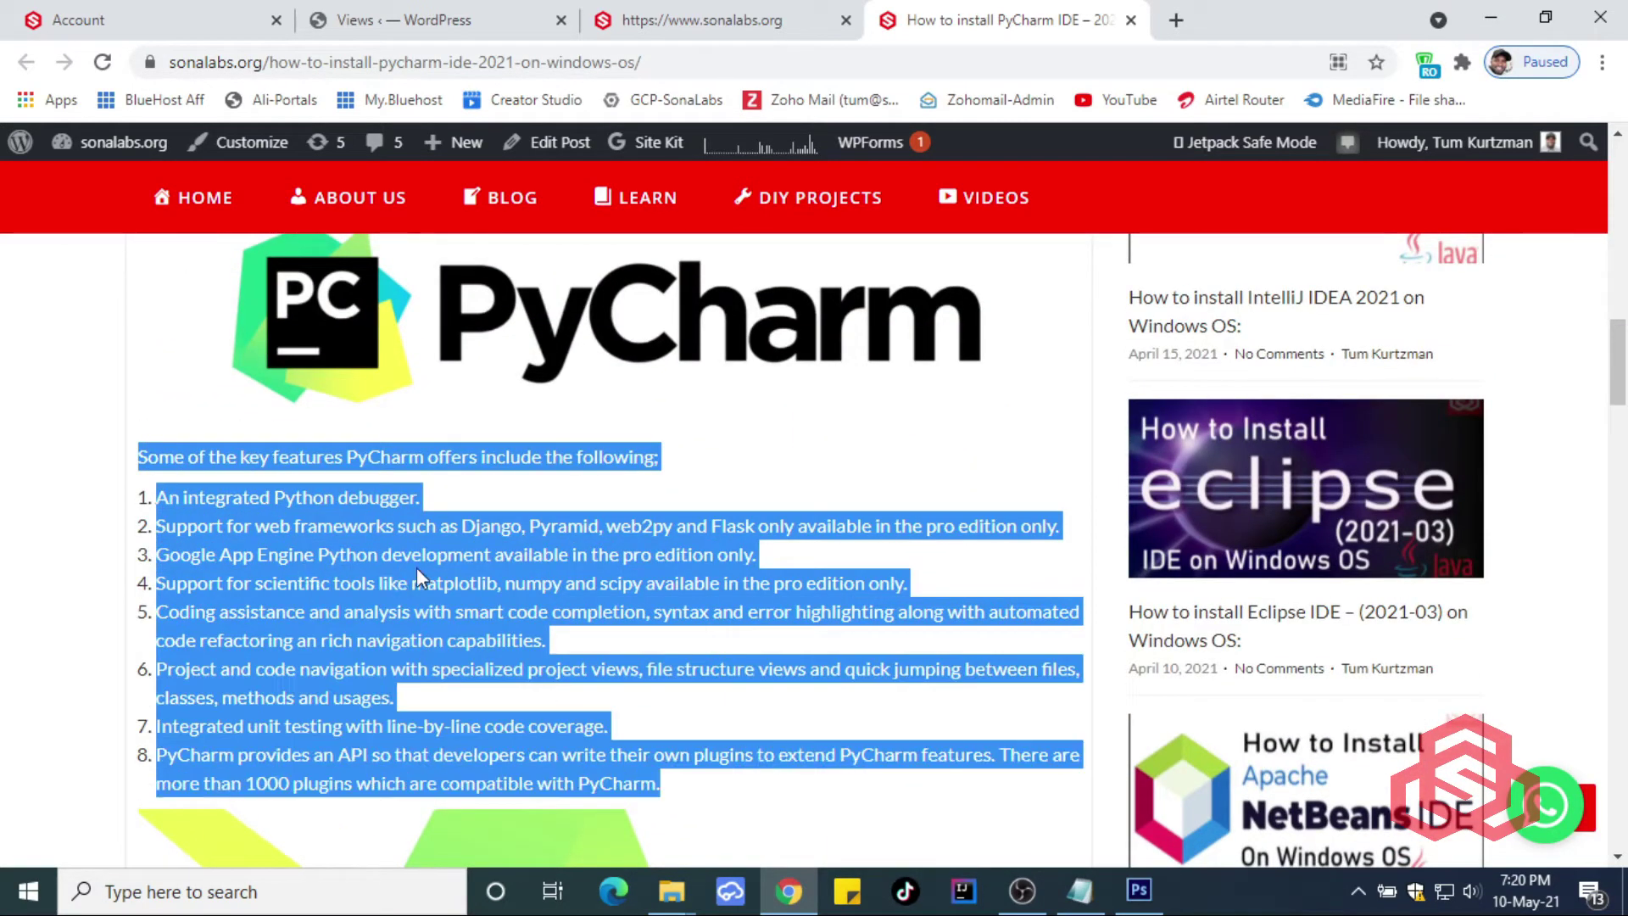
pyautogui.click(290, 531)
# Step: Review the article's minimum system requirements and the PyCharm software setup details
pyautogui.scroll(-10, 347, 700)
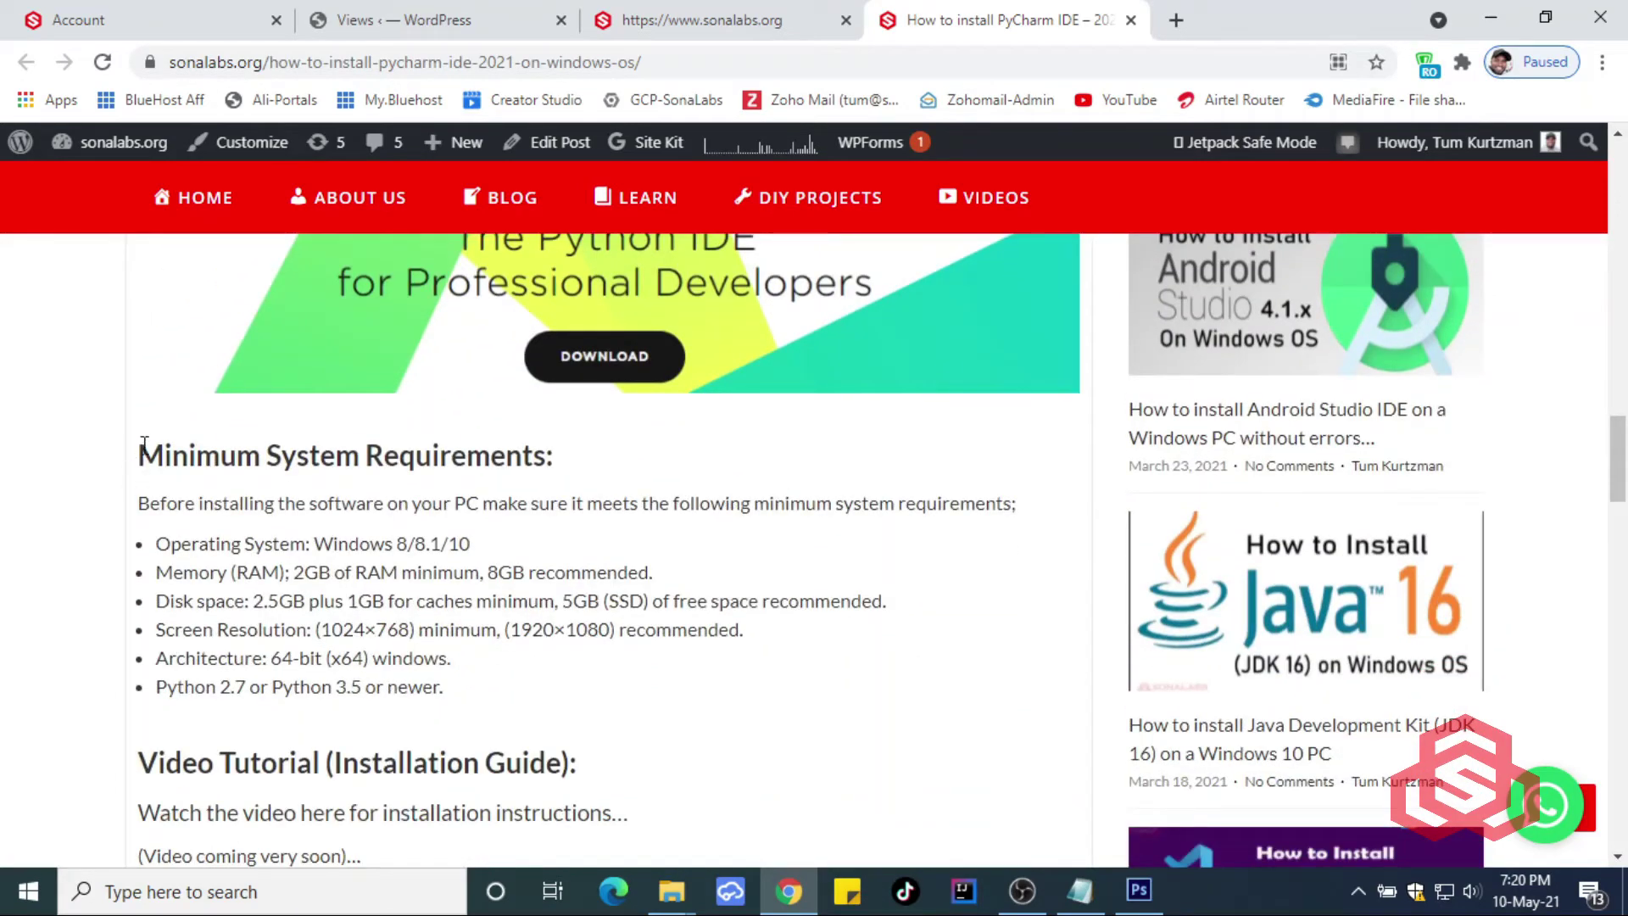
pyautogui.moveTo(144, 442); pyautogui.dragTo(590, 688)
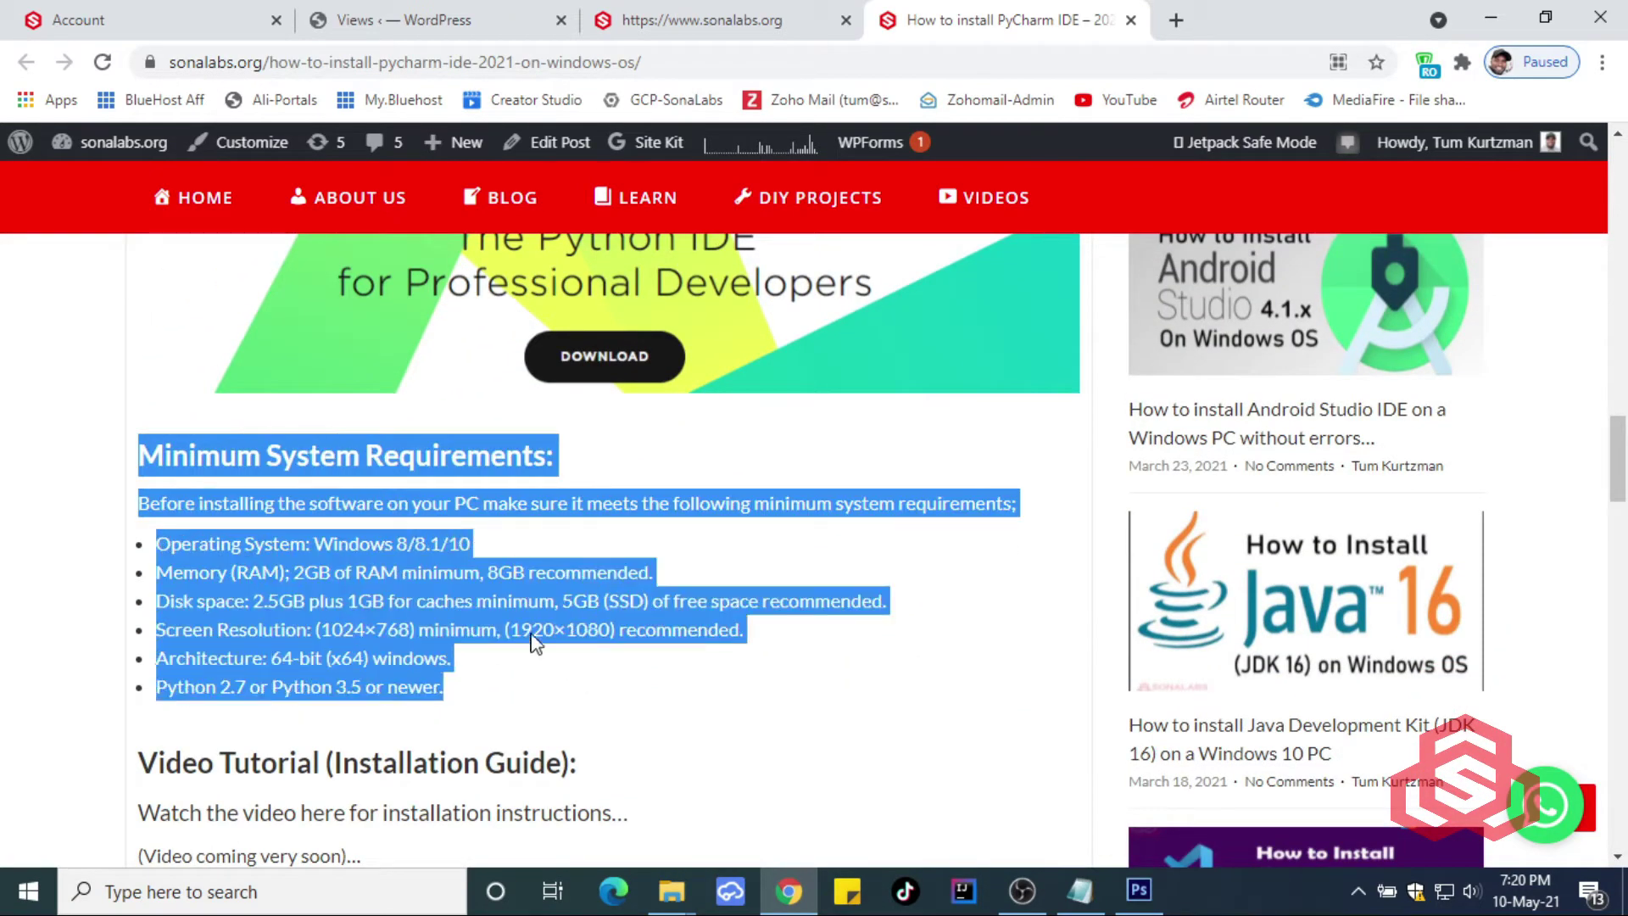
pyautogui.click(444, 591)
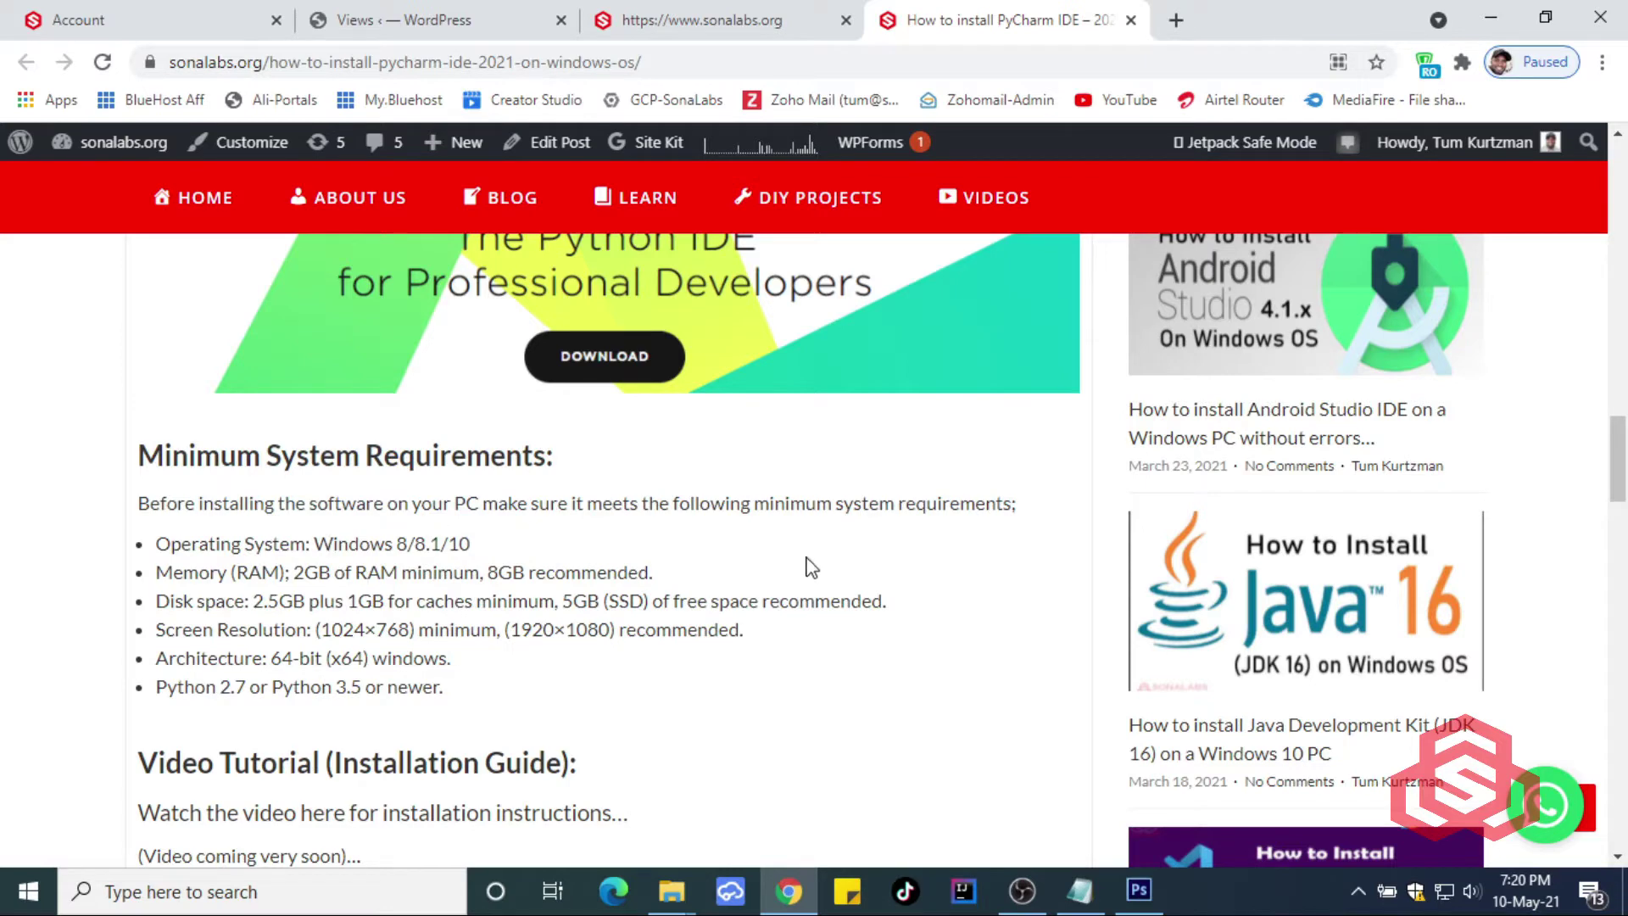
pyautogui.scroll(-5, 925, 573)
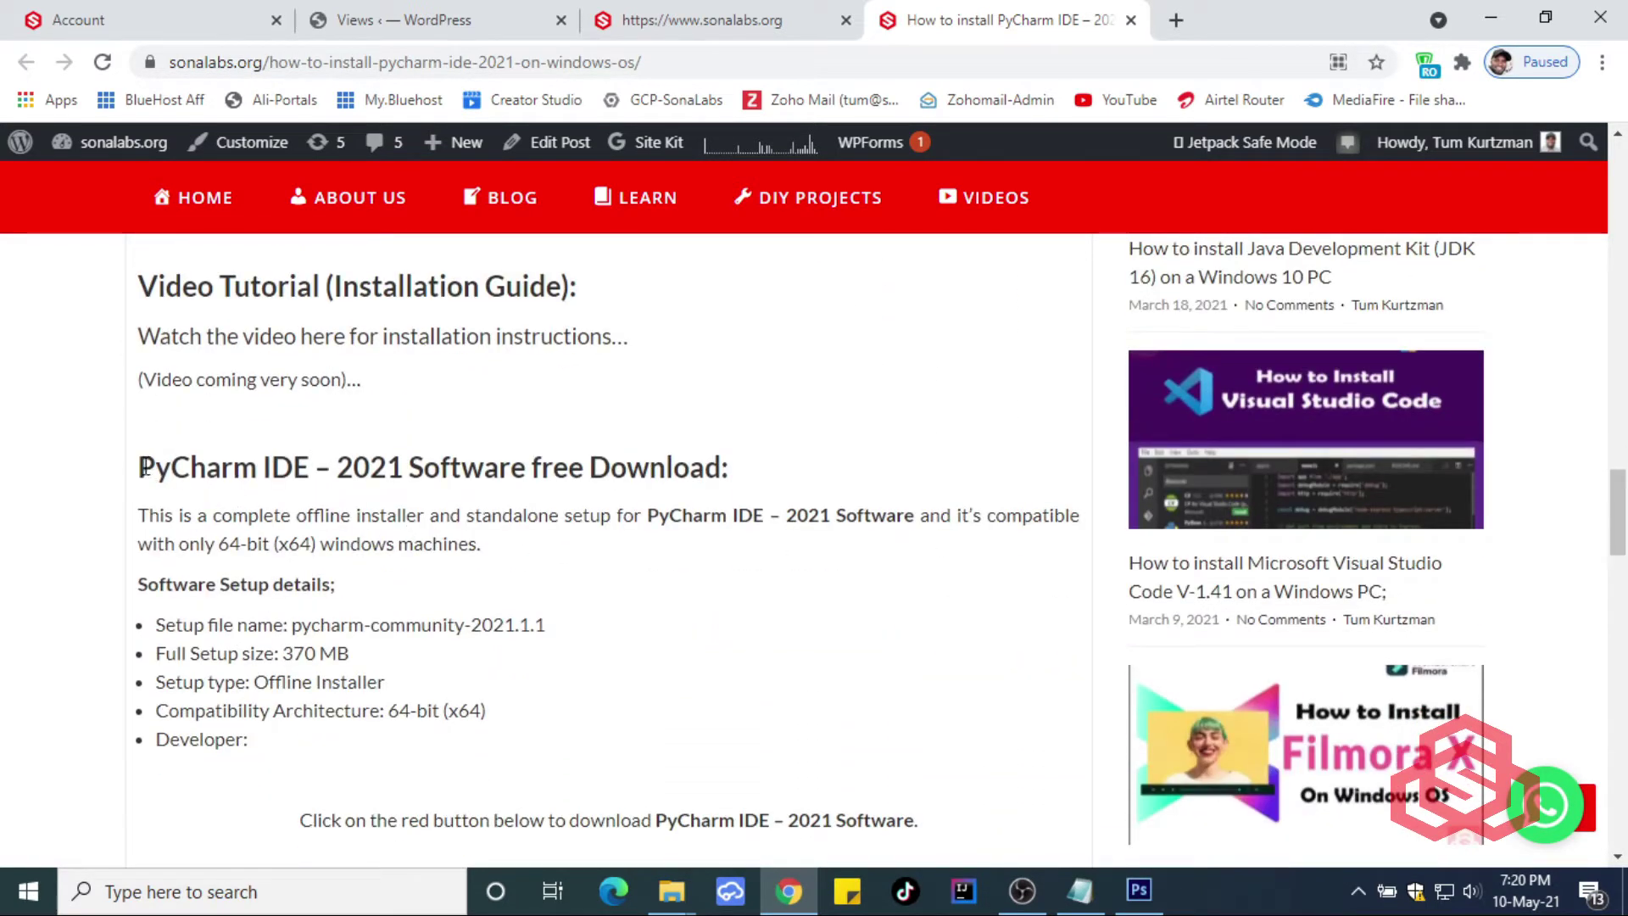
pyautogui.moveTo(146, 467); pyautogui.dragTo(458, 750)
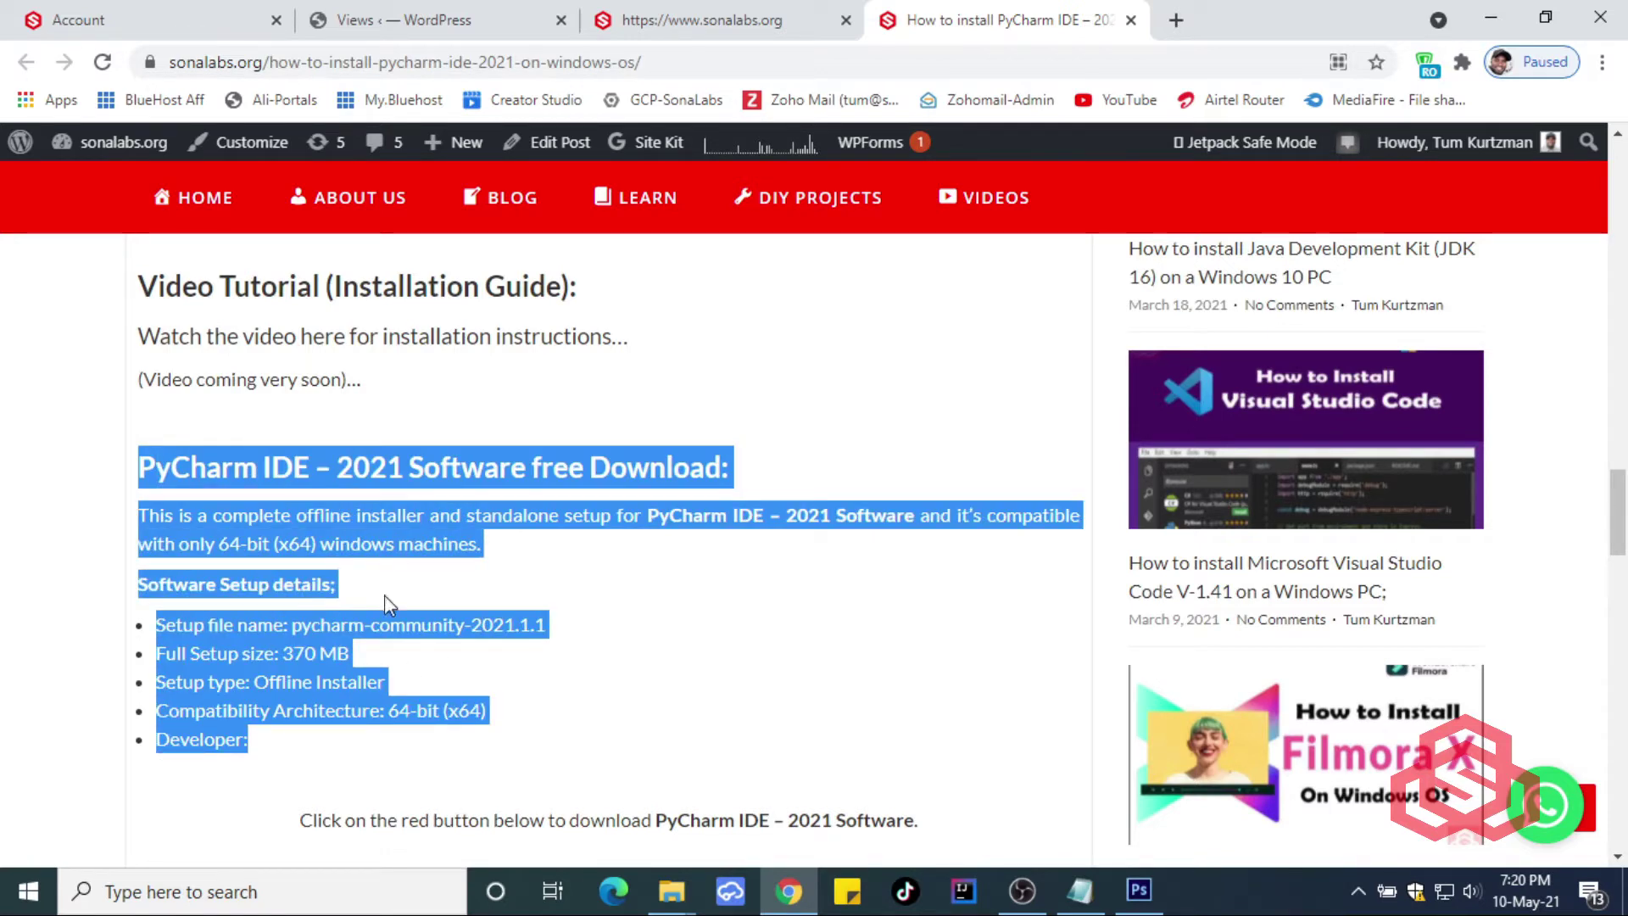
pyautogui.click(348, 523)
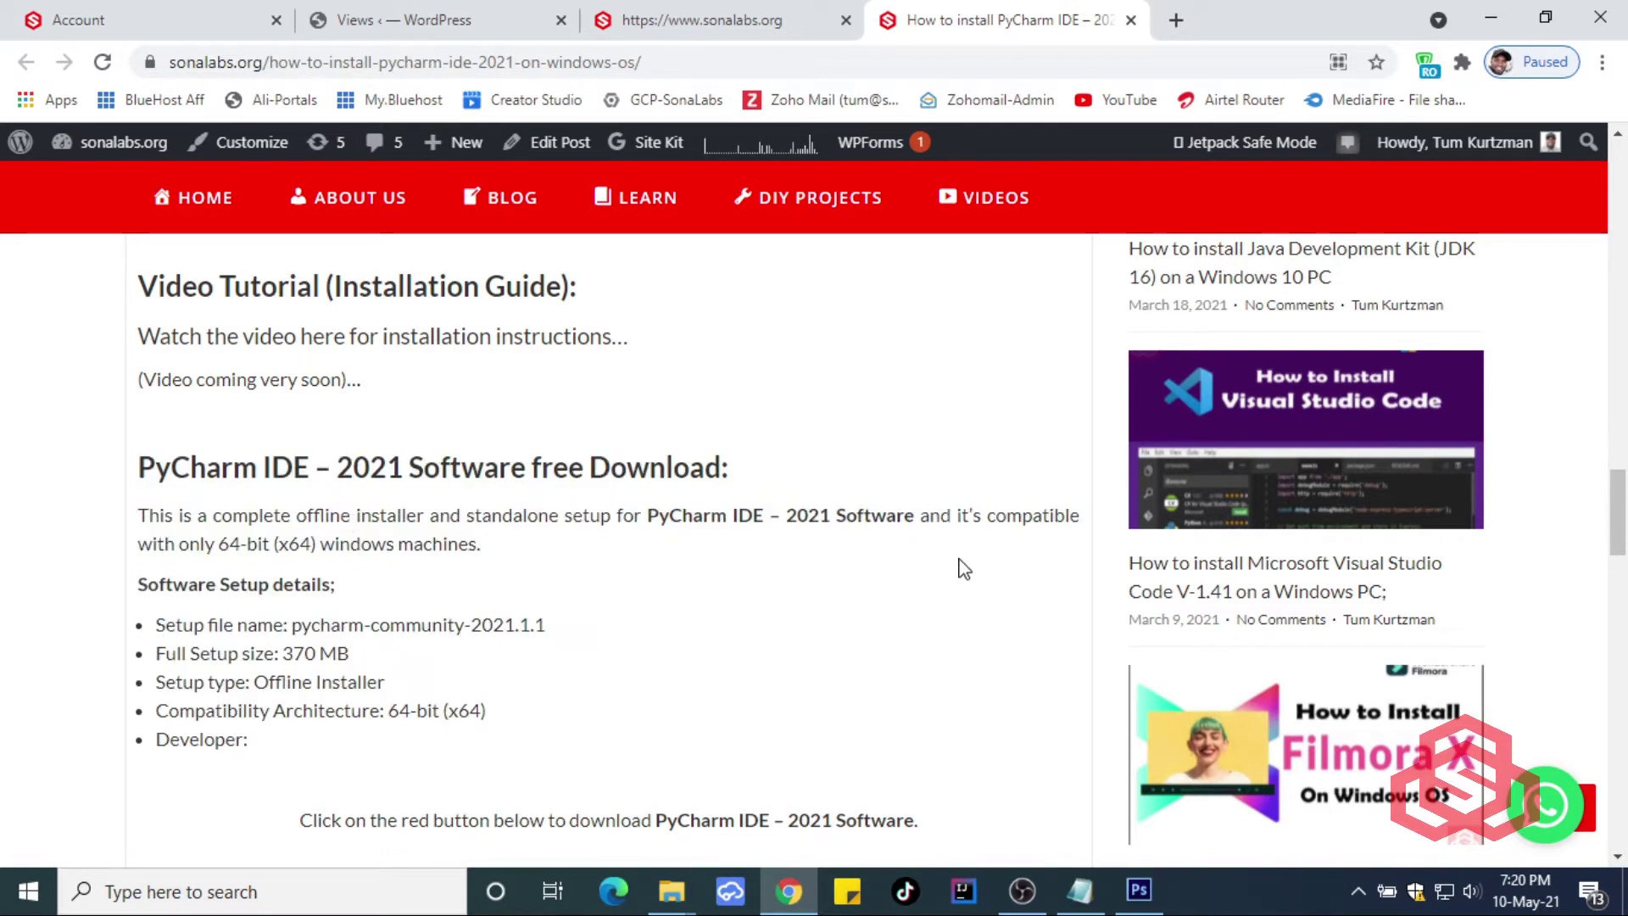
# Step: Open the article's "Download PyCharm IDE – 2021" link in a new tab and switch to it
pyautogui.scroll(-5, 966, 569)
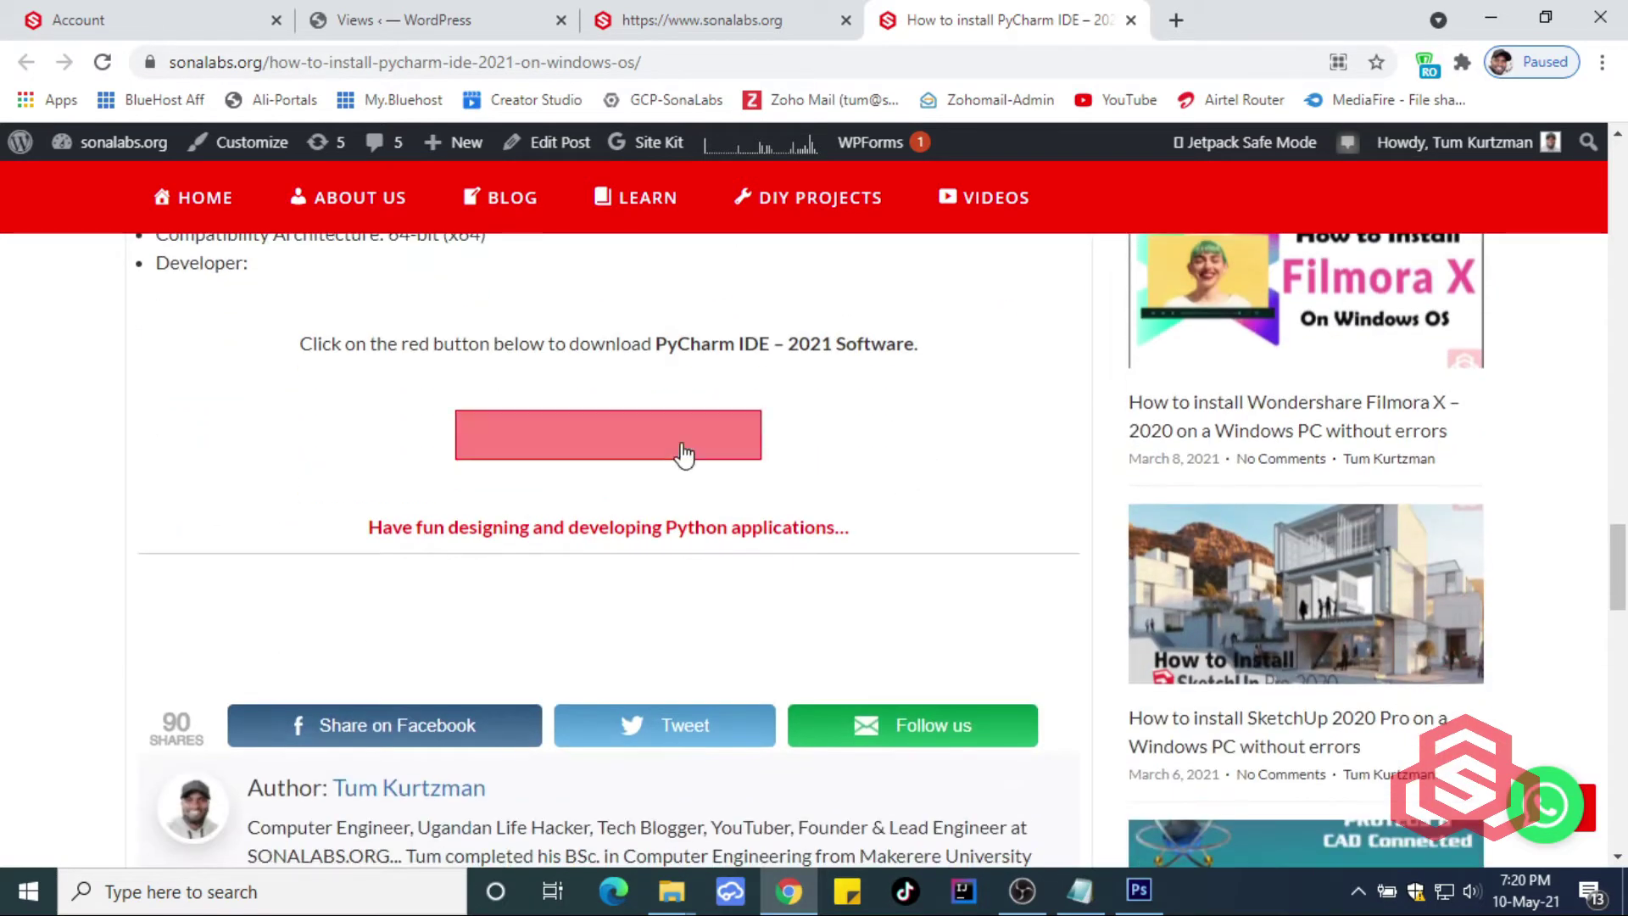
pyautogui.rightClick(575, 435)
pyautogui.click(628, 454)
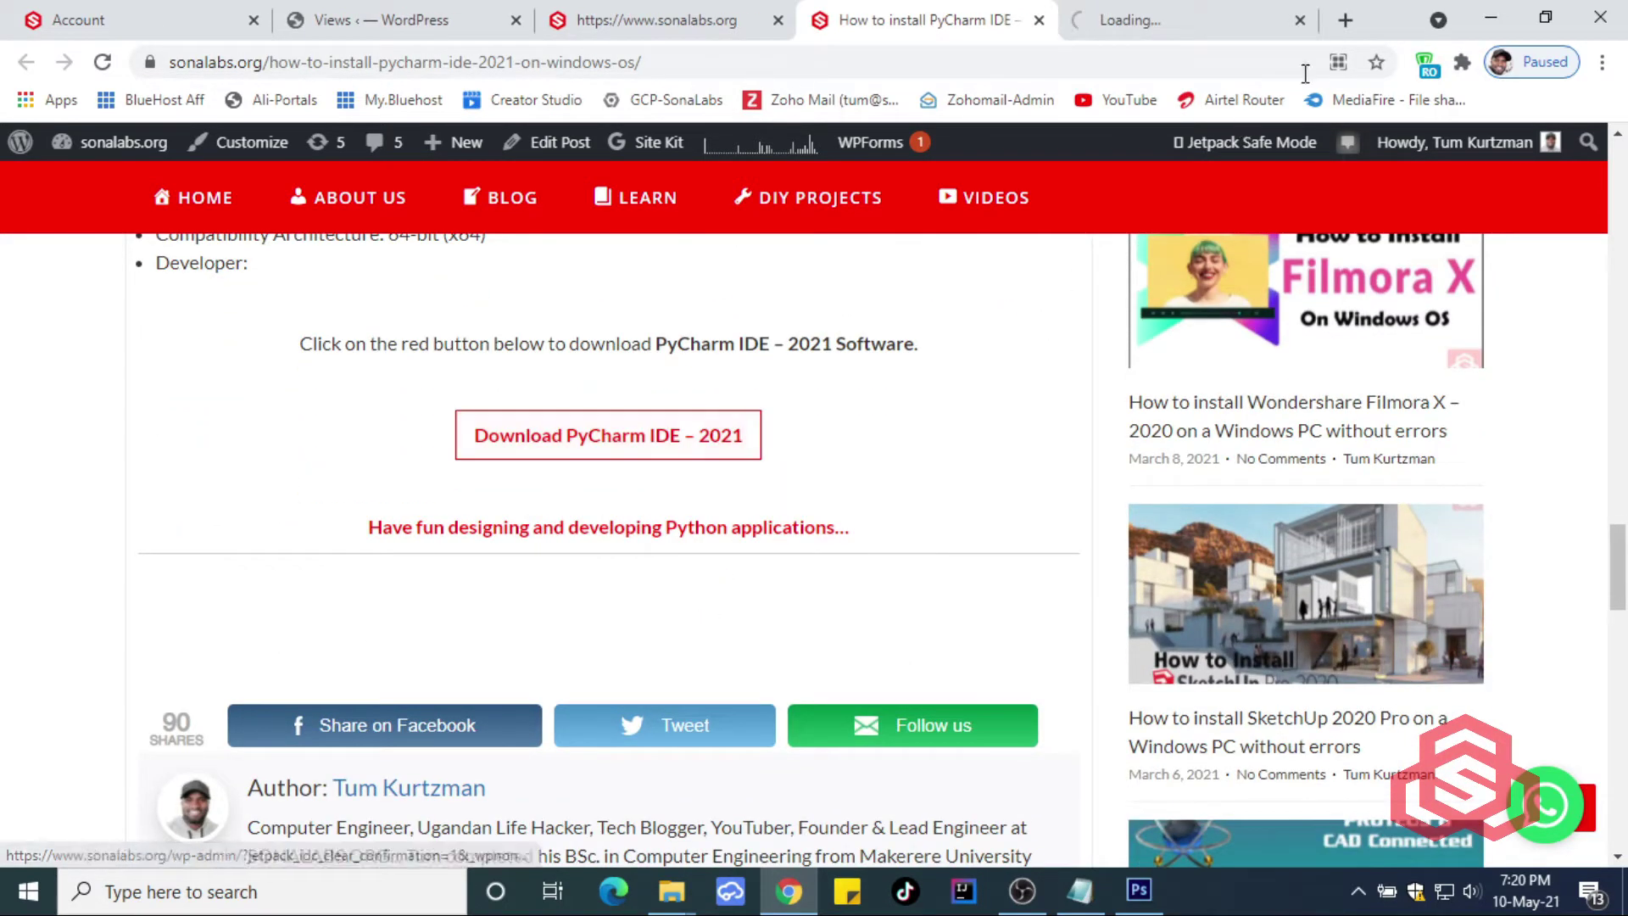
pyautogui.click(1126, 12)
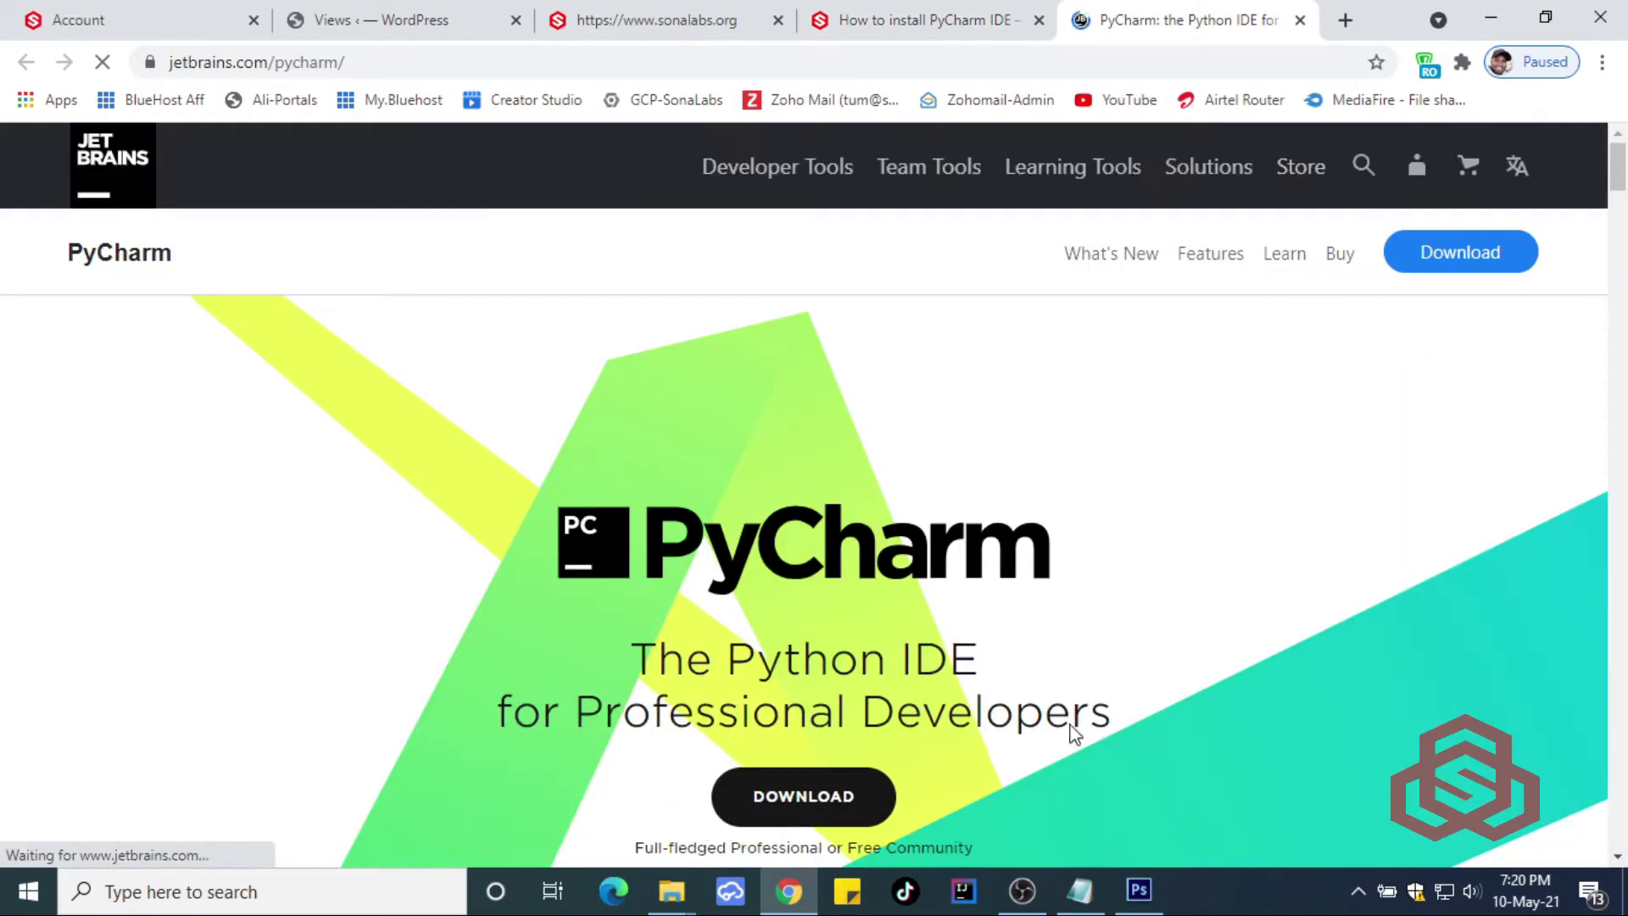
# Step: Look through the JetBrains PyCharm page, from the introduction to the features under The Complete Package
pyautogui.scroll(-1, 1090, 592)
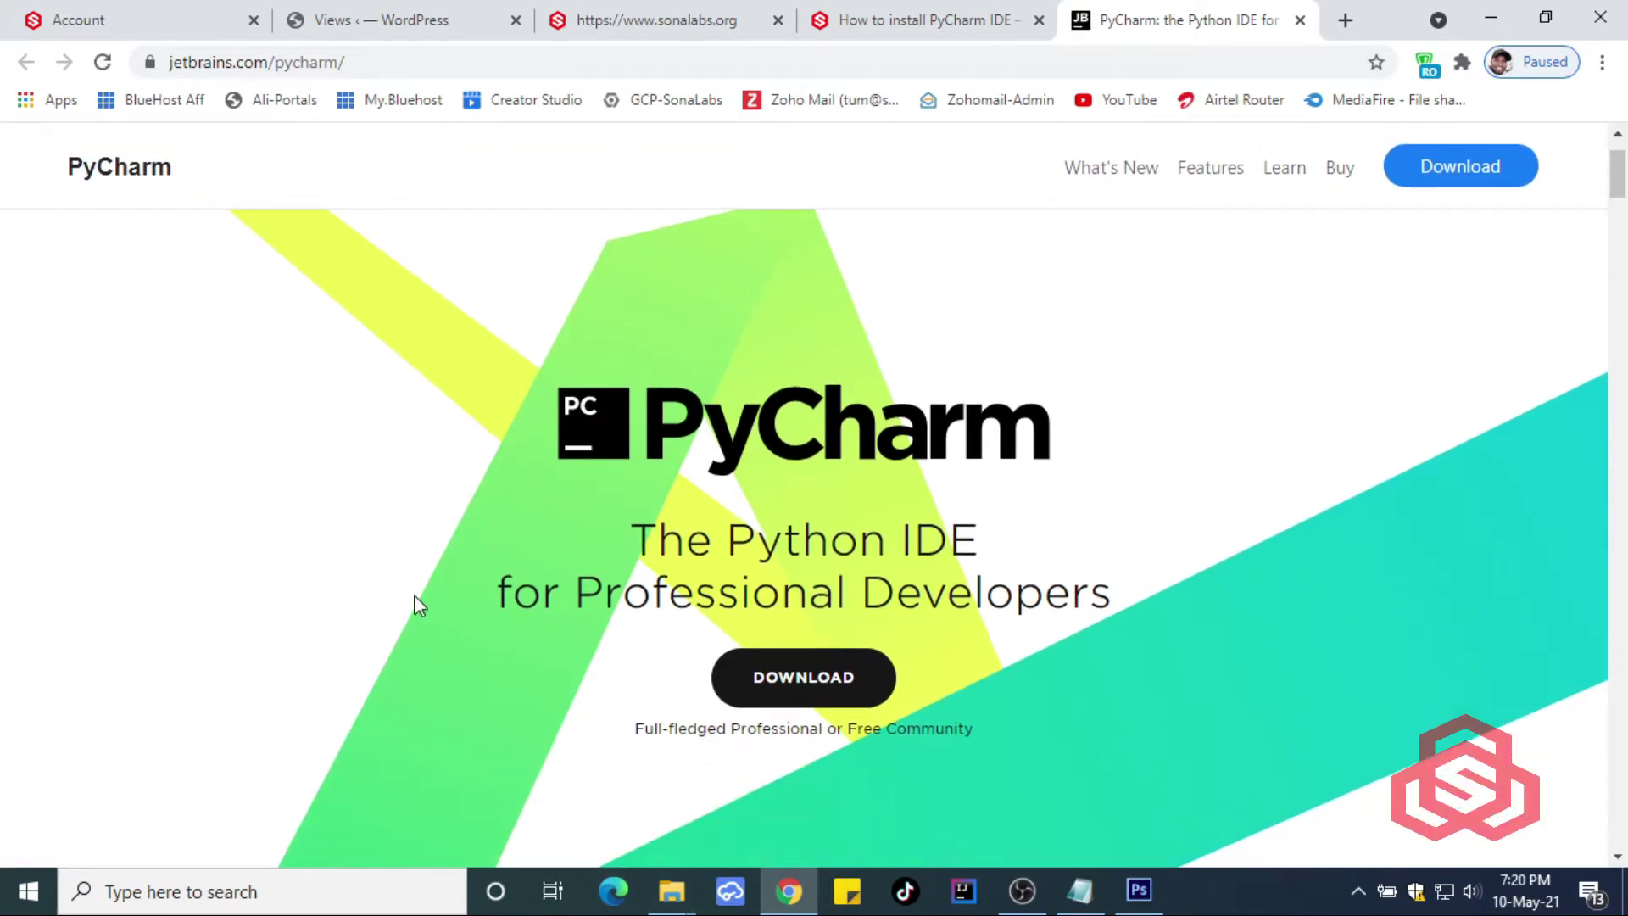
pyautogui.scroll(-8, 1104, 573)
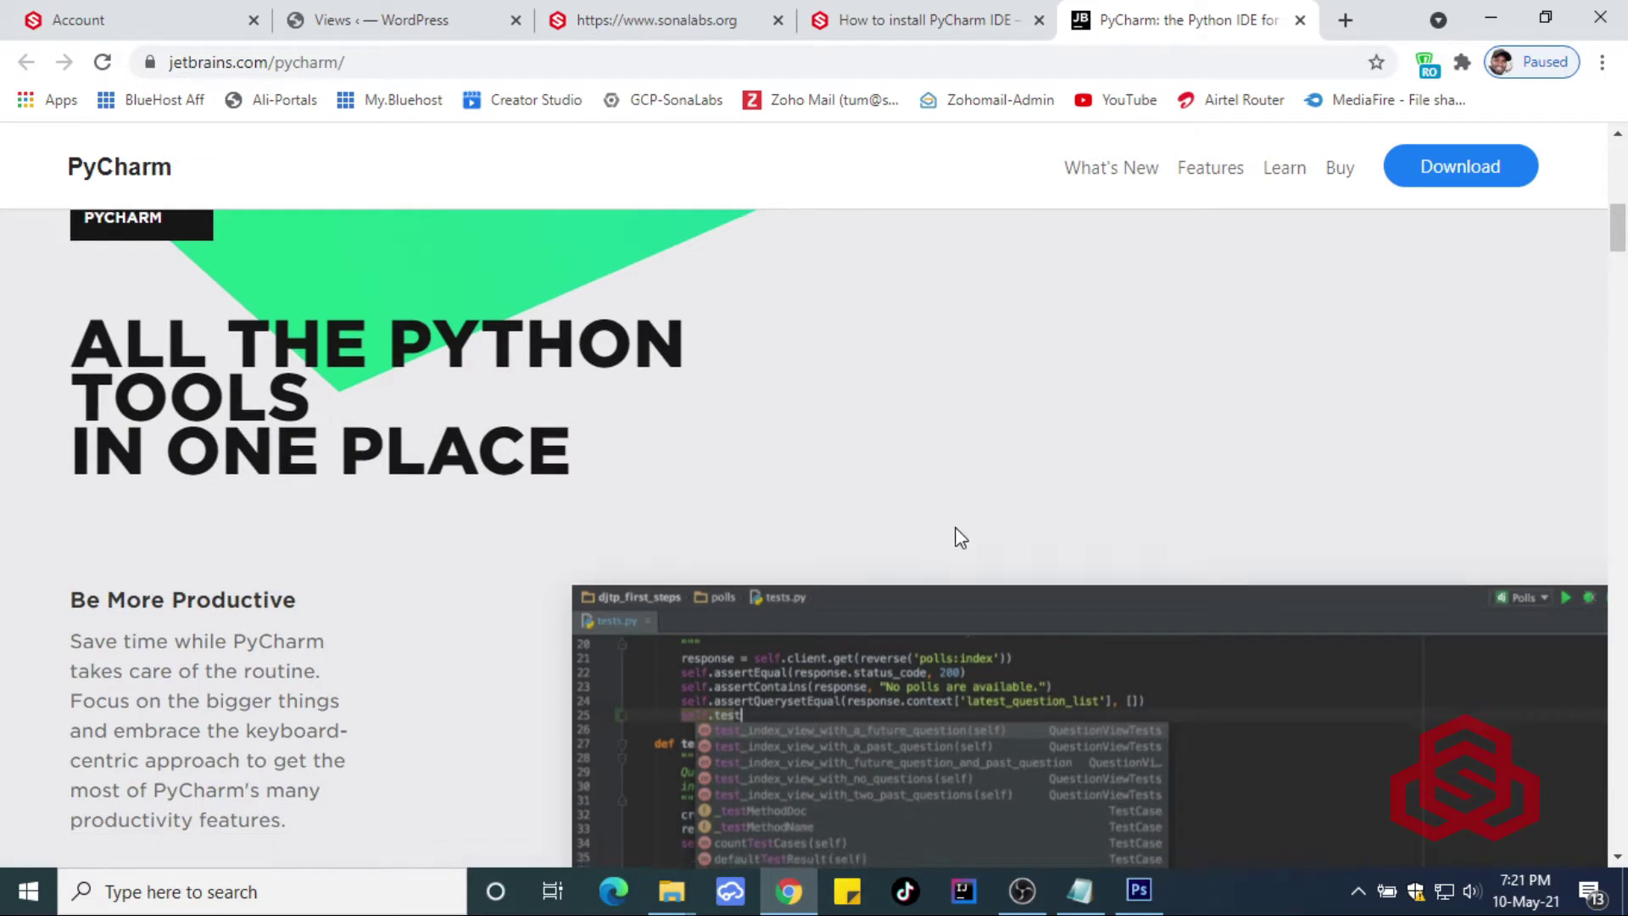
pyautogui.scroll(-3, 955, 538)
pyautogui.scroll(-1, 161, 640)
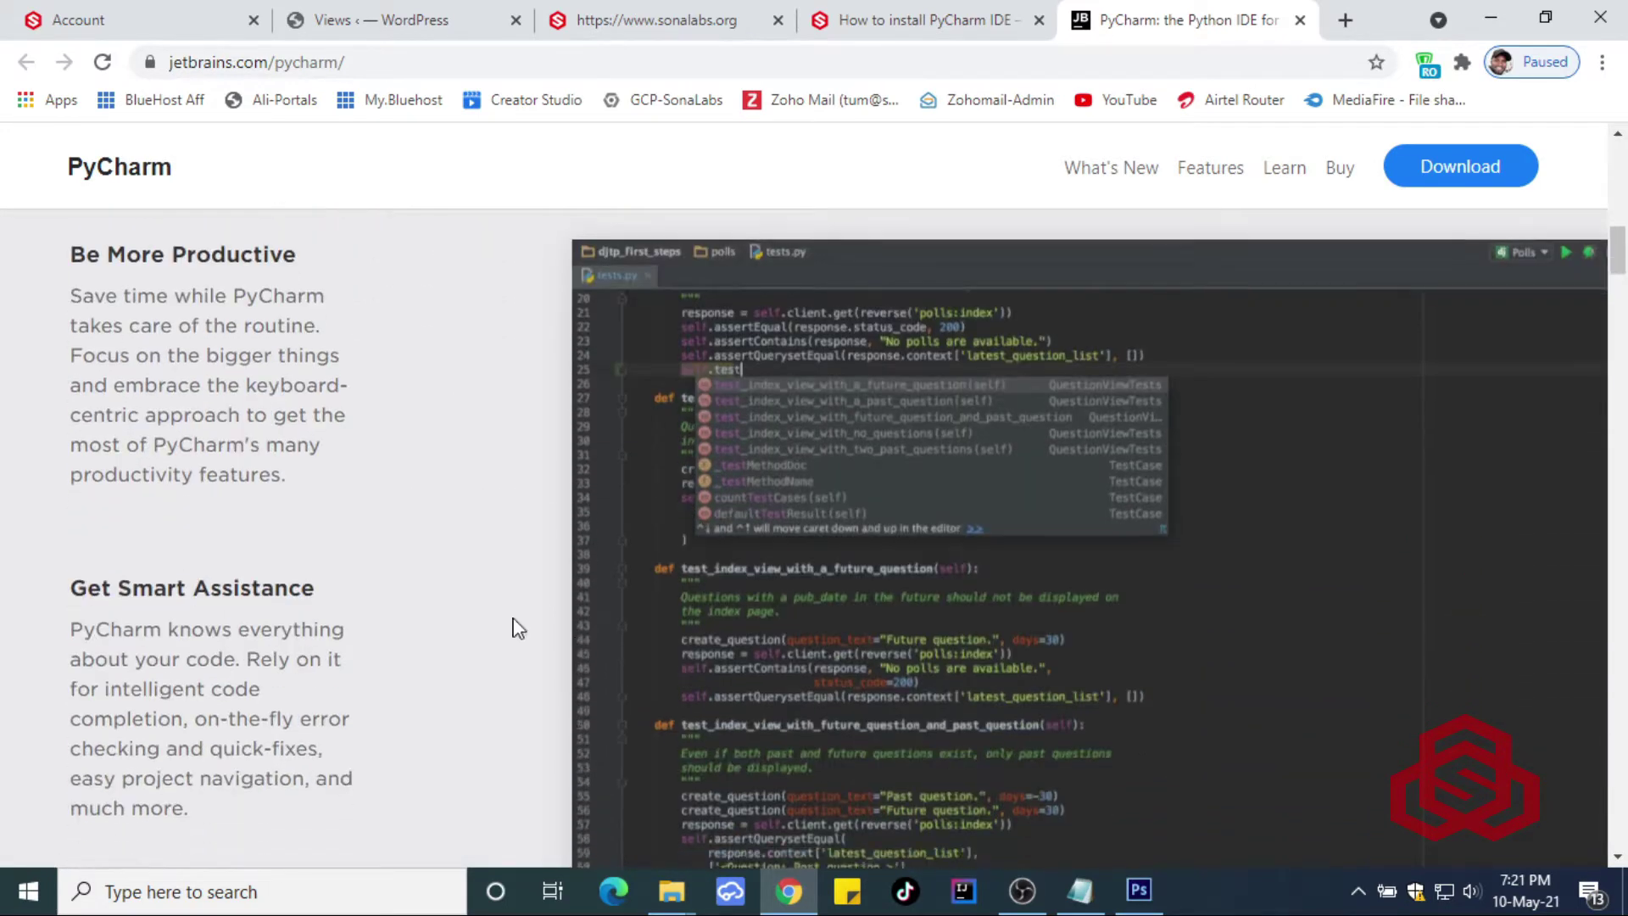
pyautogui.scroll(-6, 1086, 437)
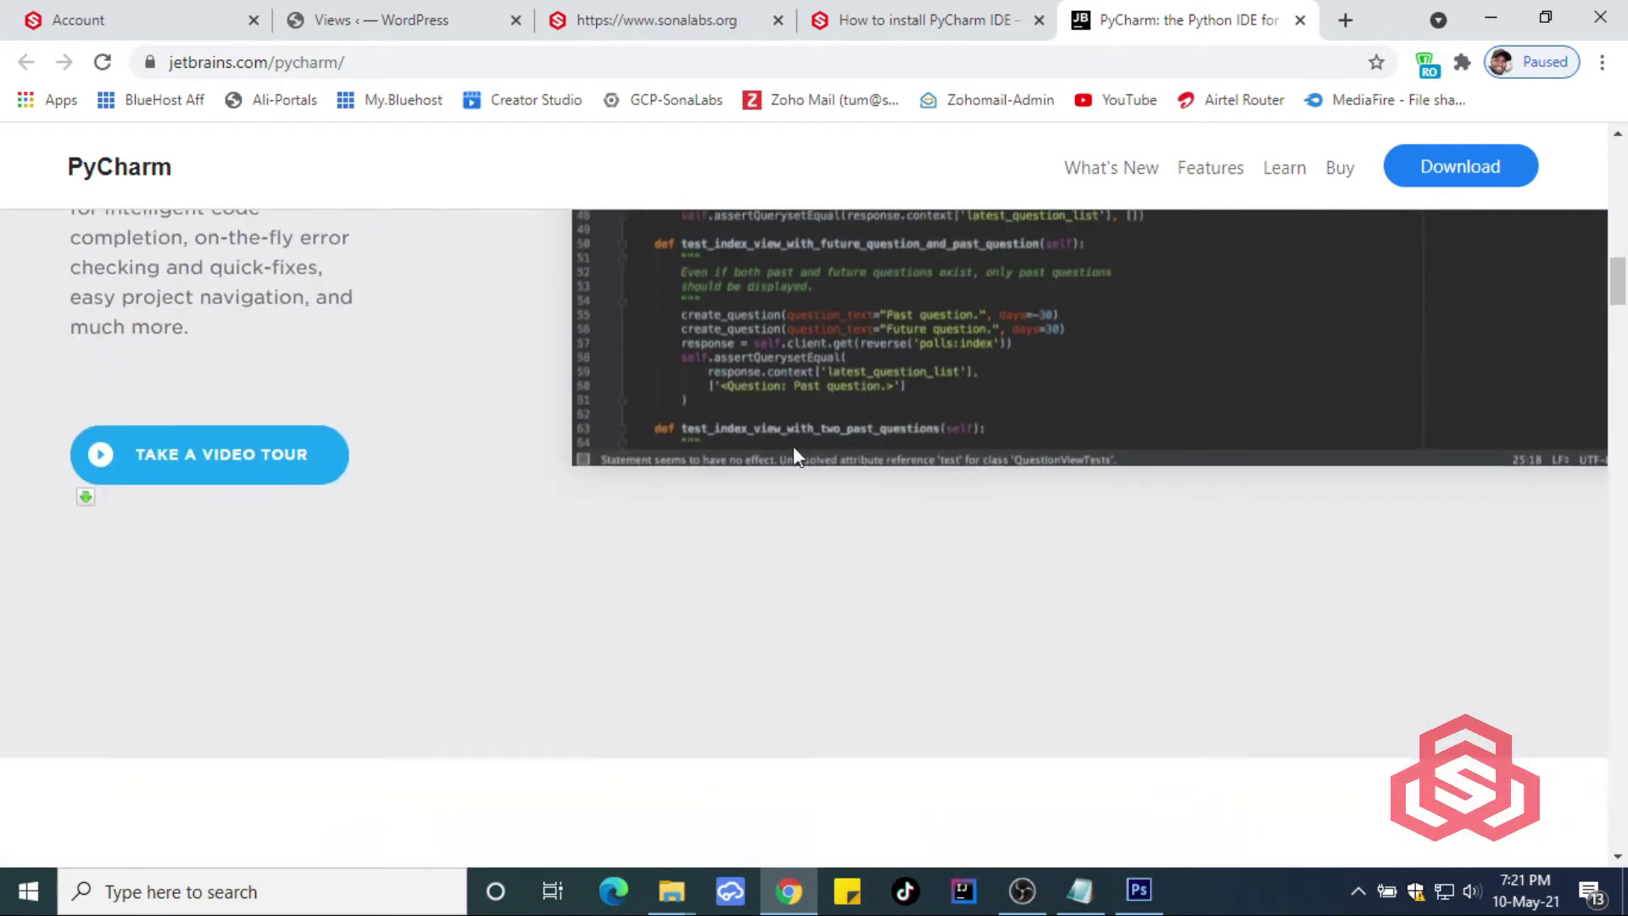
pyautogui.scroll(-4, 1015, 537)
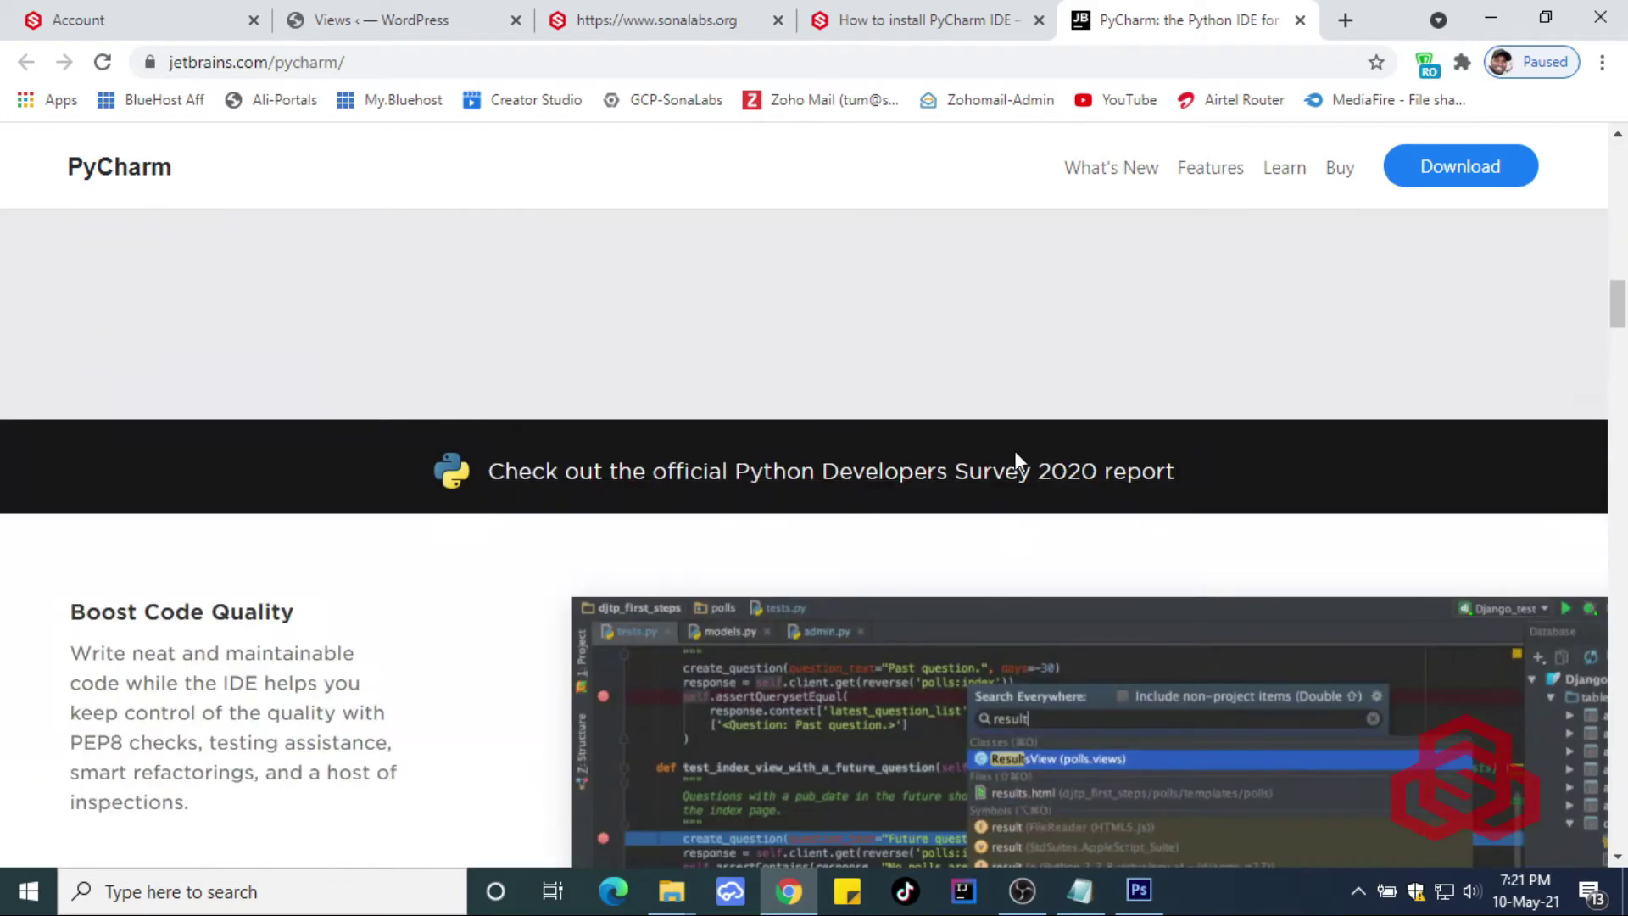
pyautogui.scroll(-2, 328, 591)
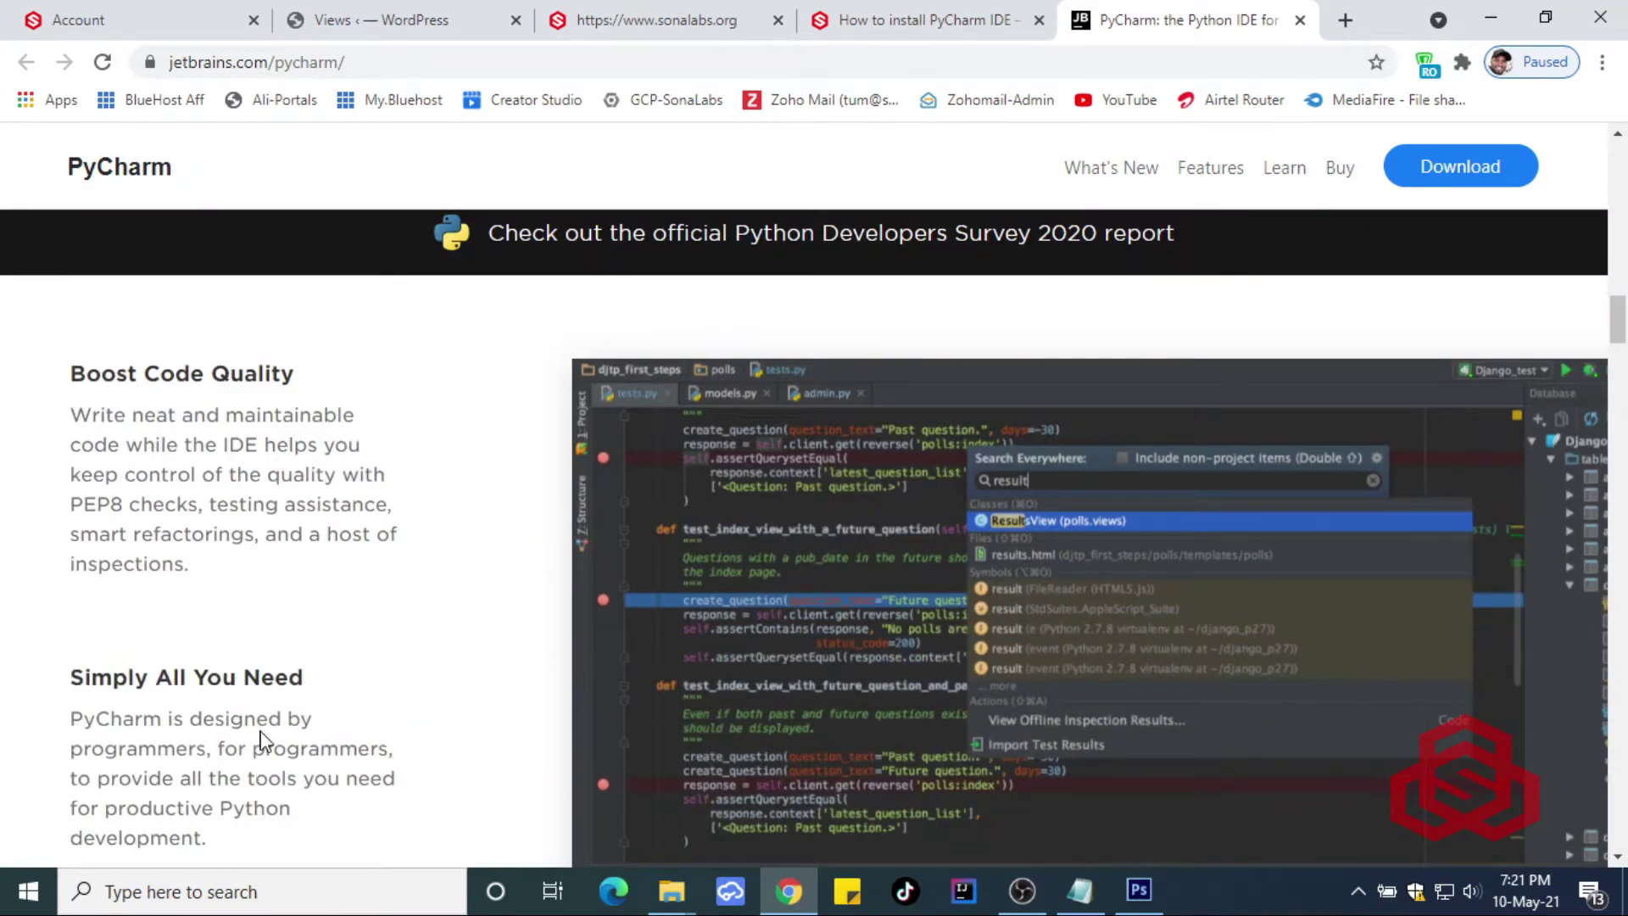
pyautogui.scroll(-5, 805, 656)
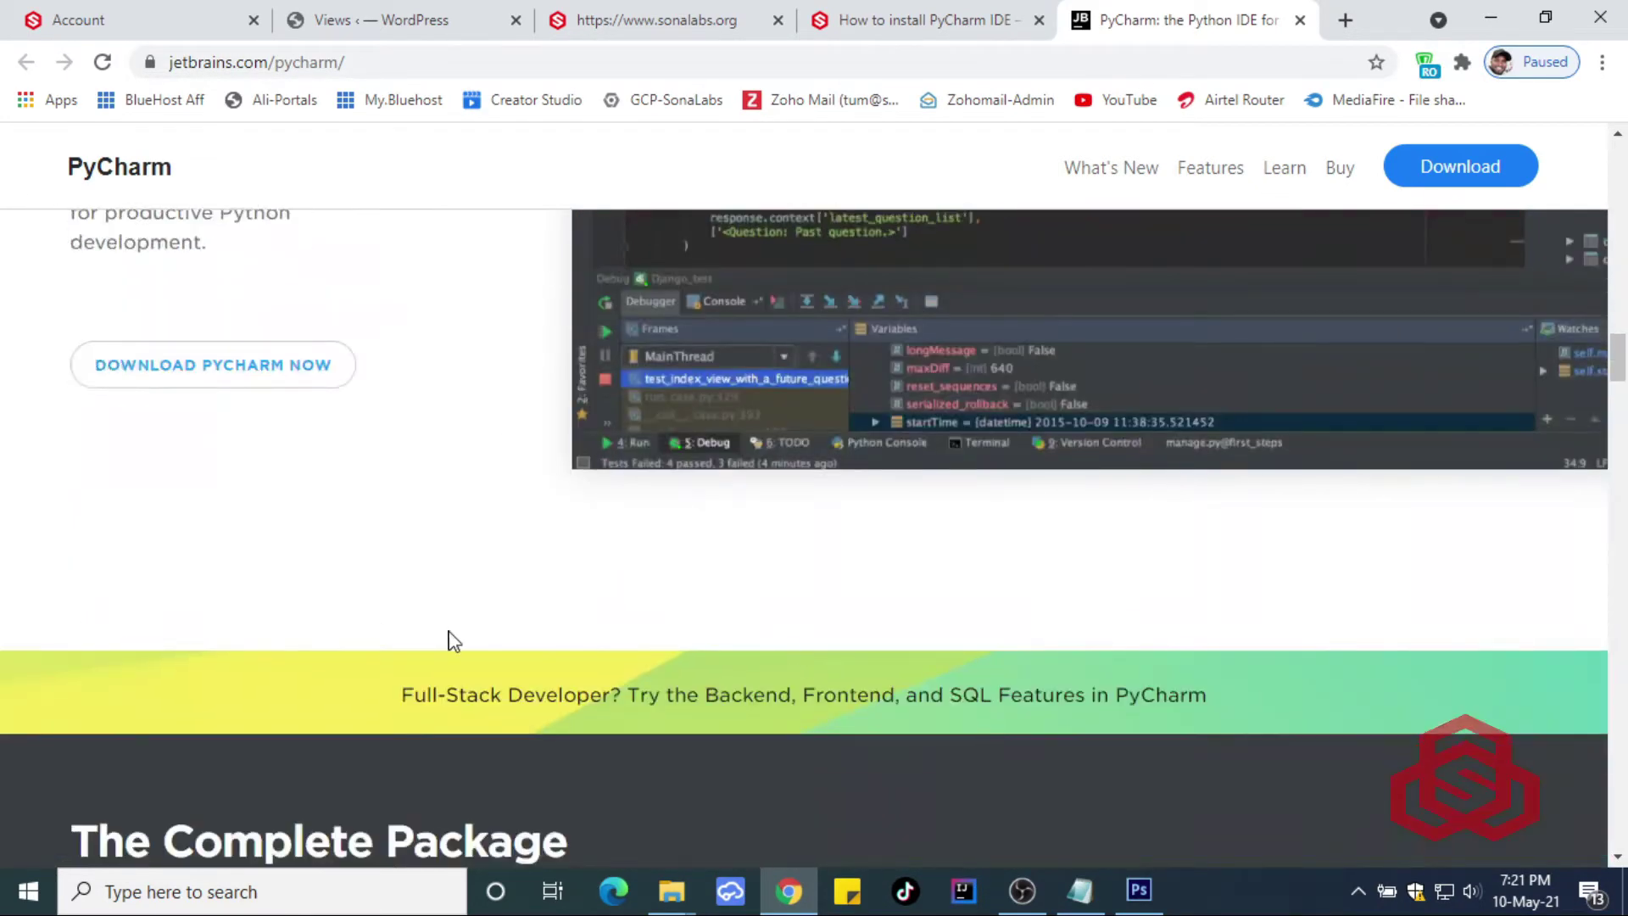
pyautogui.scroll(-2, 1417, 593)
pyautogui.scroll(-1, 176, 498)
pyautogui.scroll(-2, 64, 490)
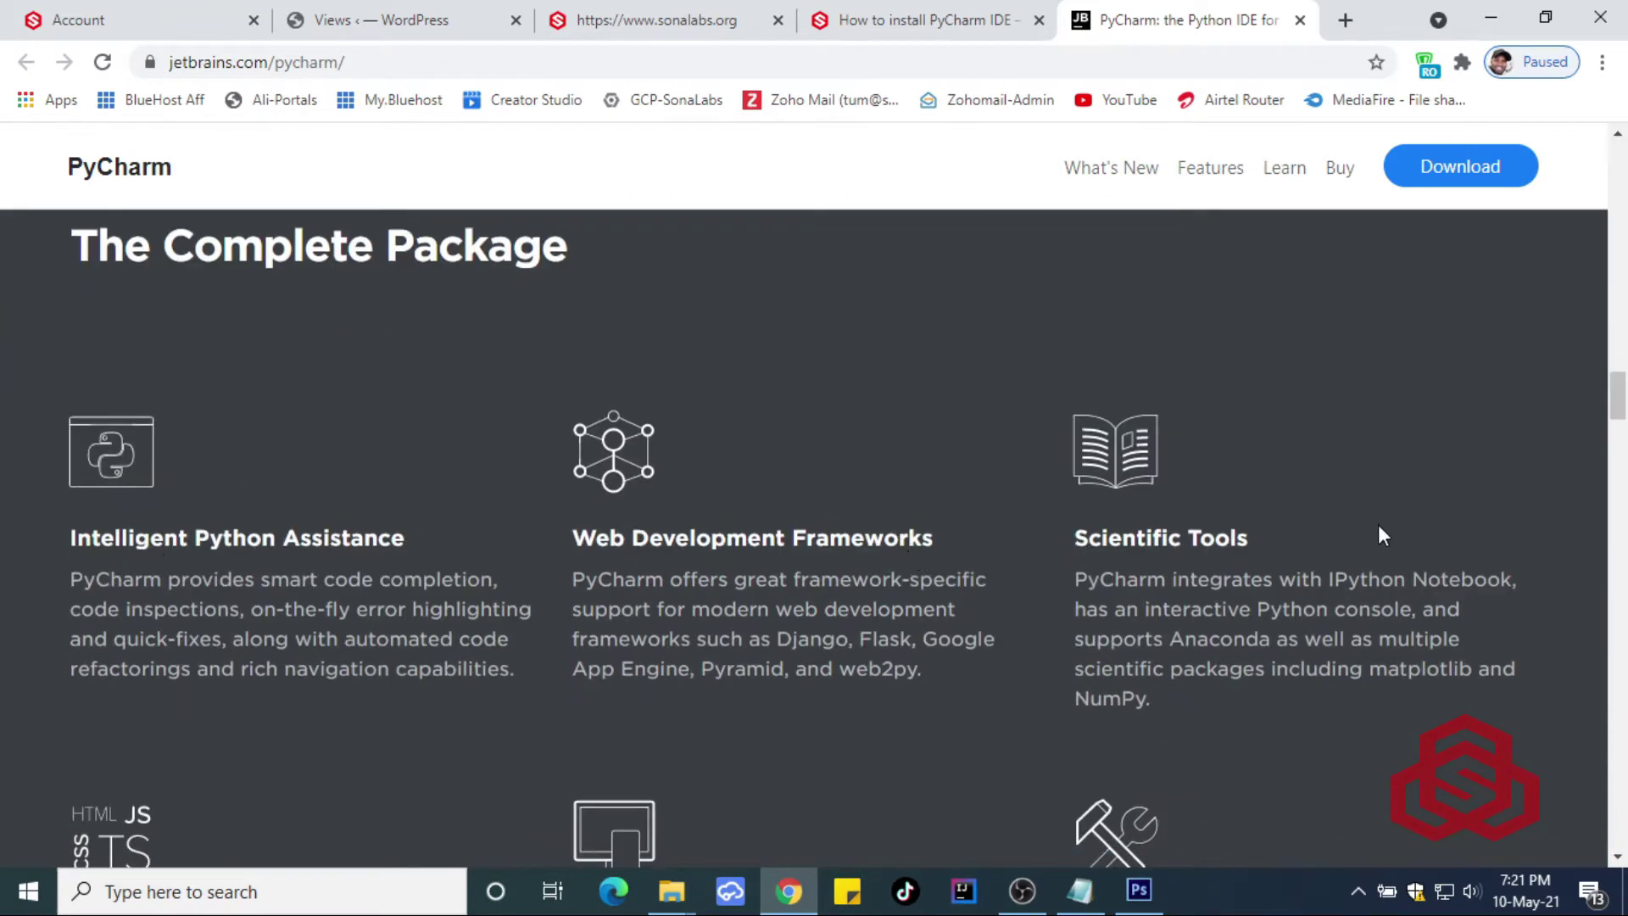
pyautogui.scroll(-4, 1379, 527)
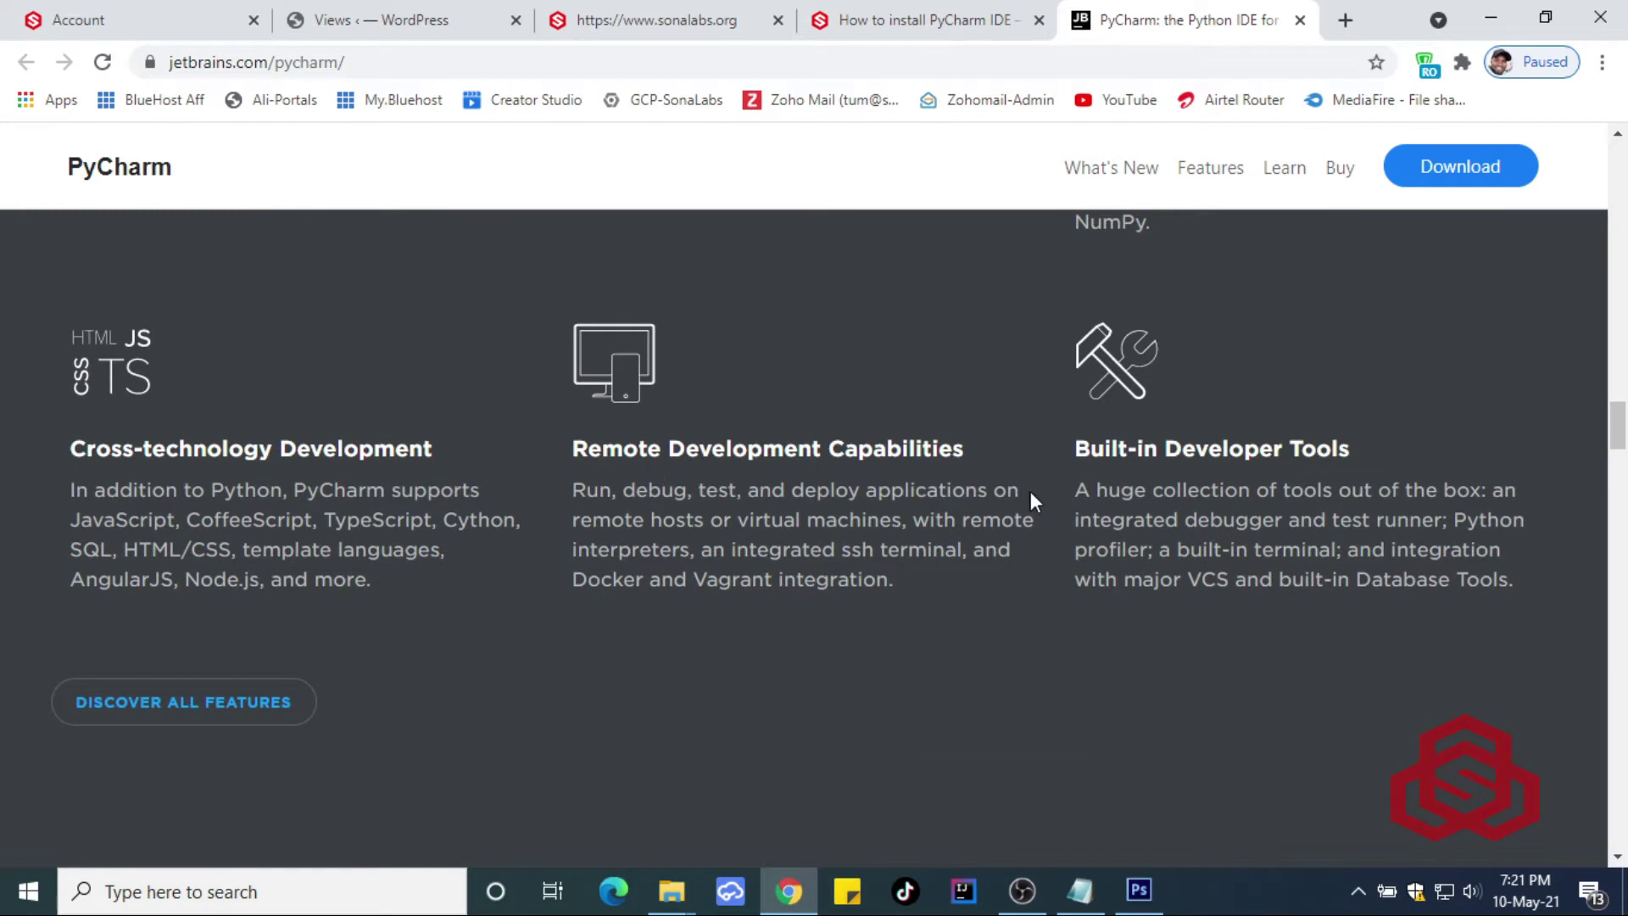
# Step: Compare the features of the PyCharm Professional and Community editions in the edition table, including their download options
pyautogui.scroll(-3, 868, 640)
pyautogui.scroll(-3, 763, 593)
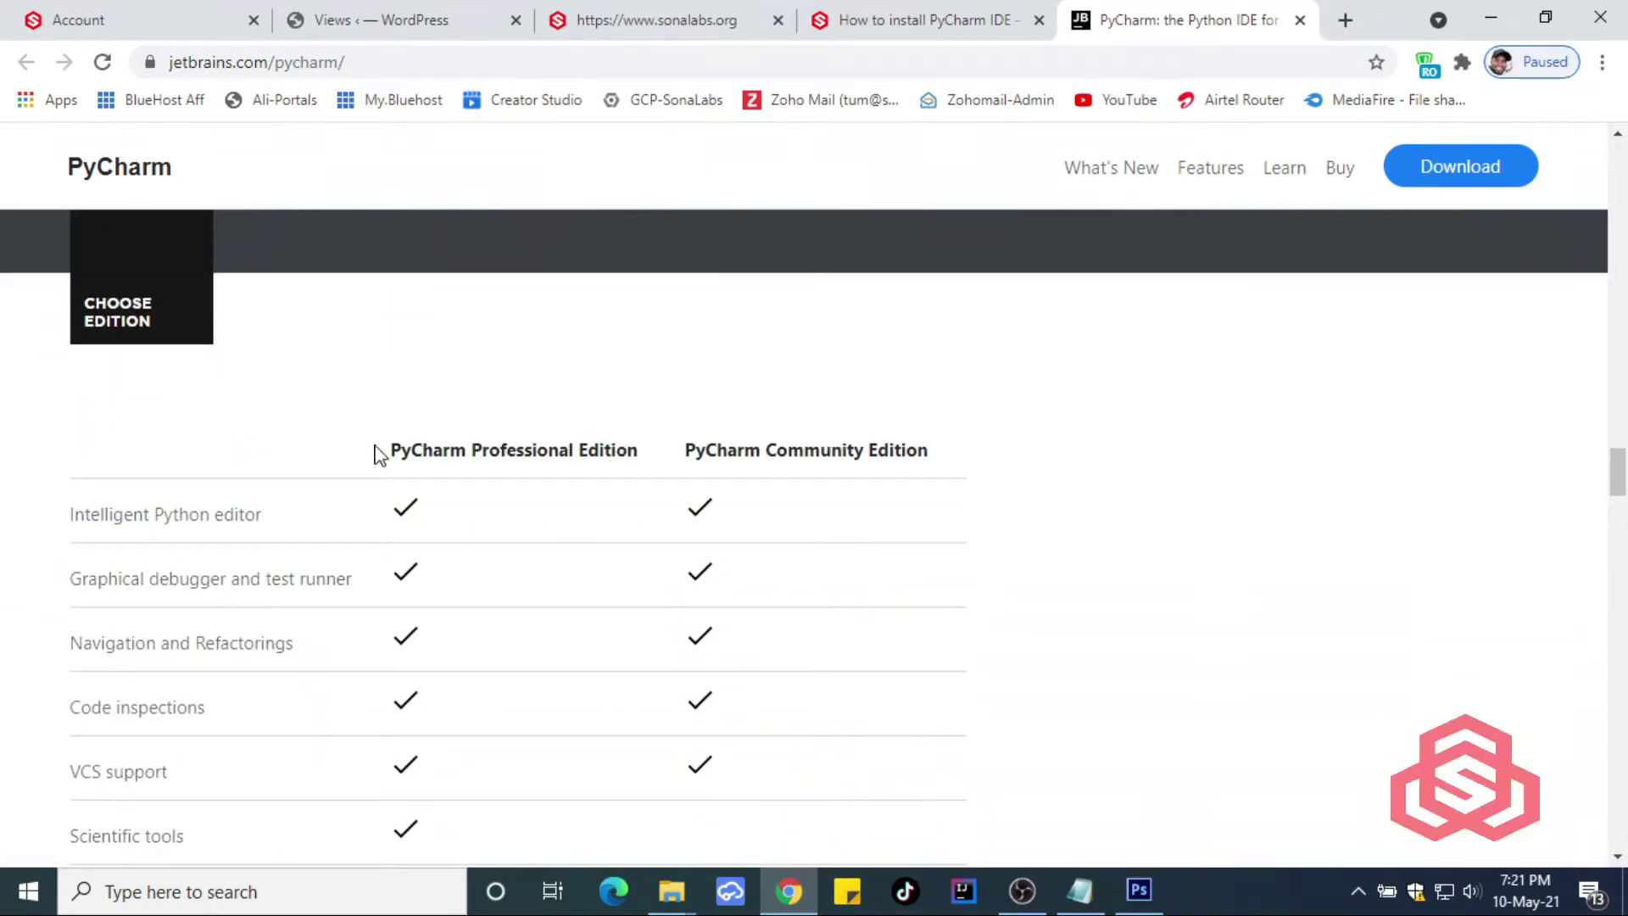
pyautogui.moveTo(377, 454); pyautogui.dragTo(933, 451)
pyautogui.scroll(-3, 969, 384)
pyautogui.scroll(2, 969, 384)
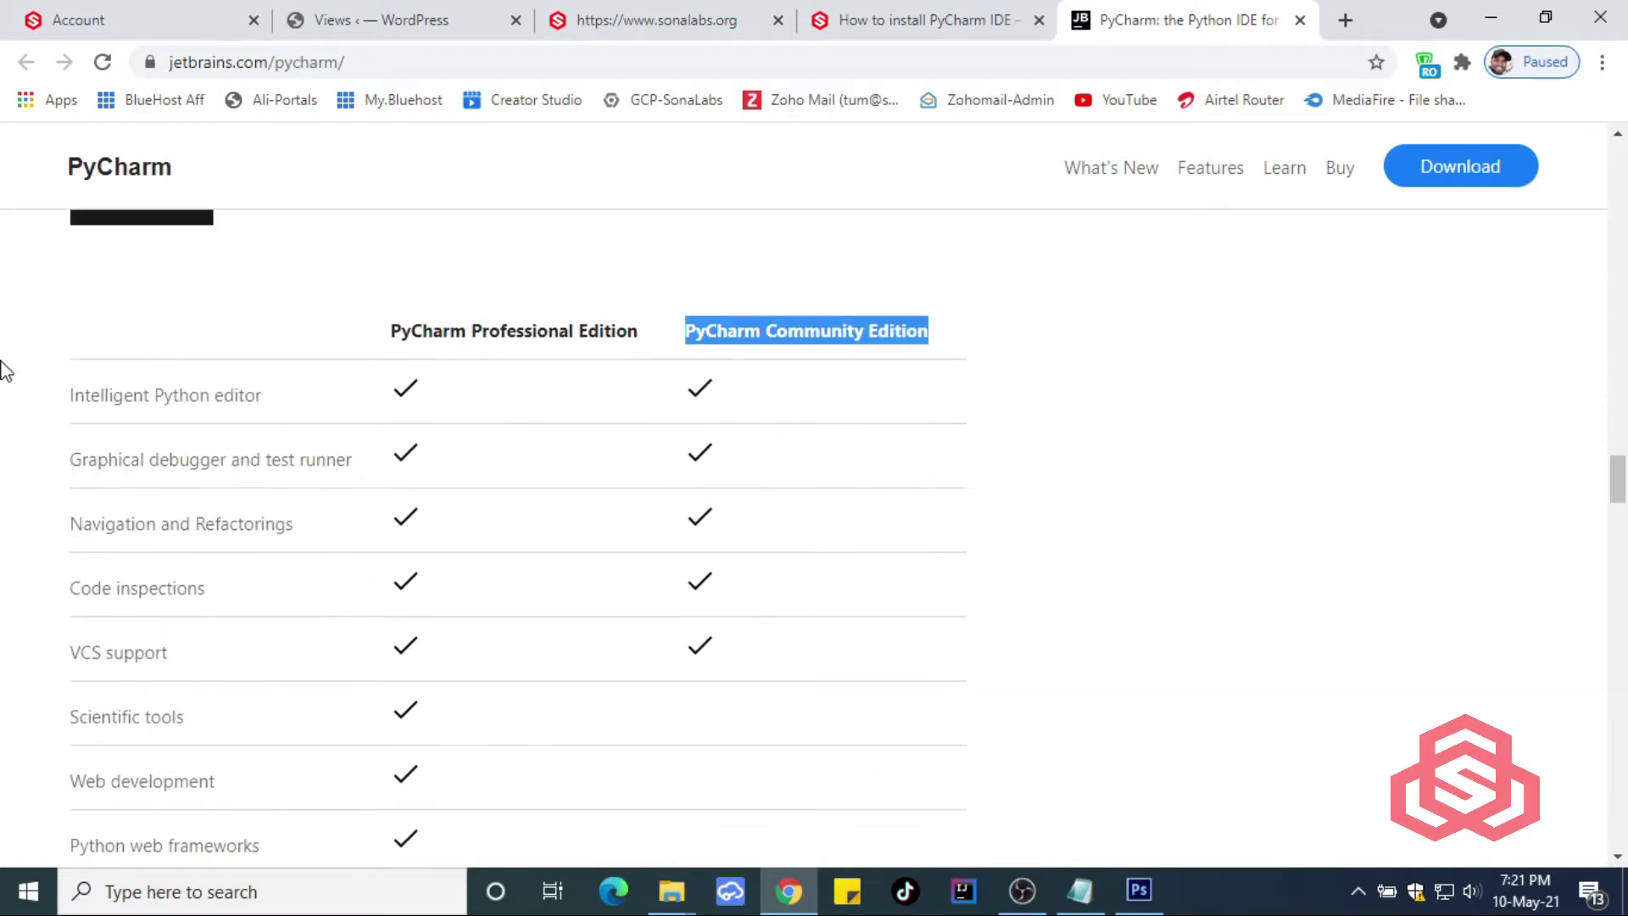
pyautogui.scroll(-3, 466, 655)
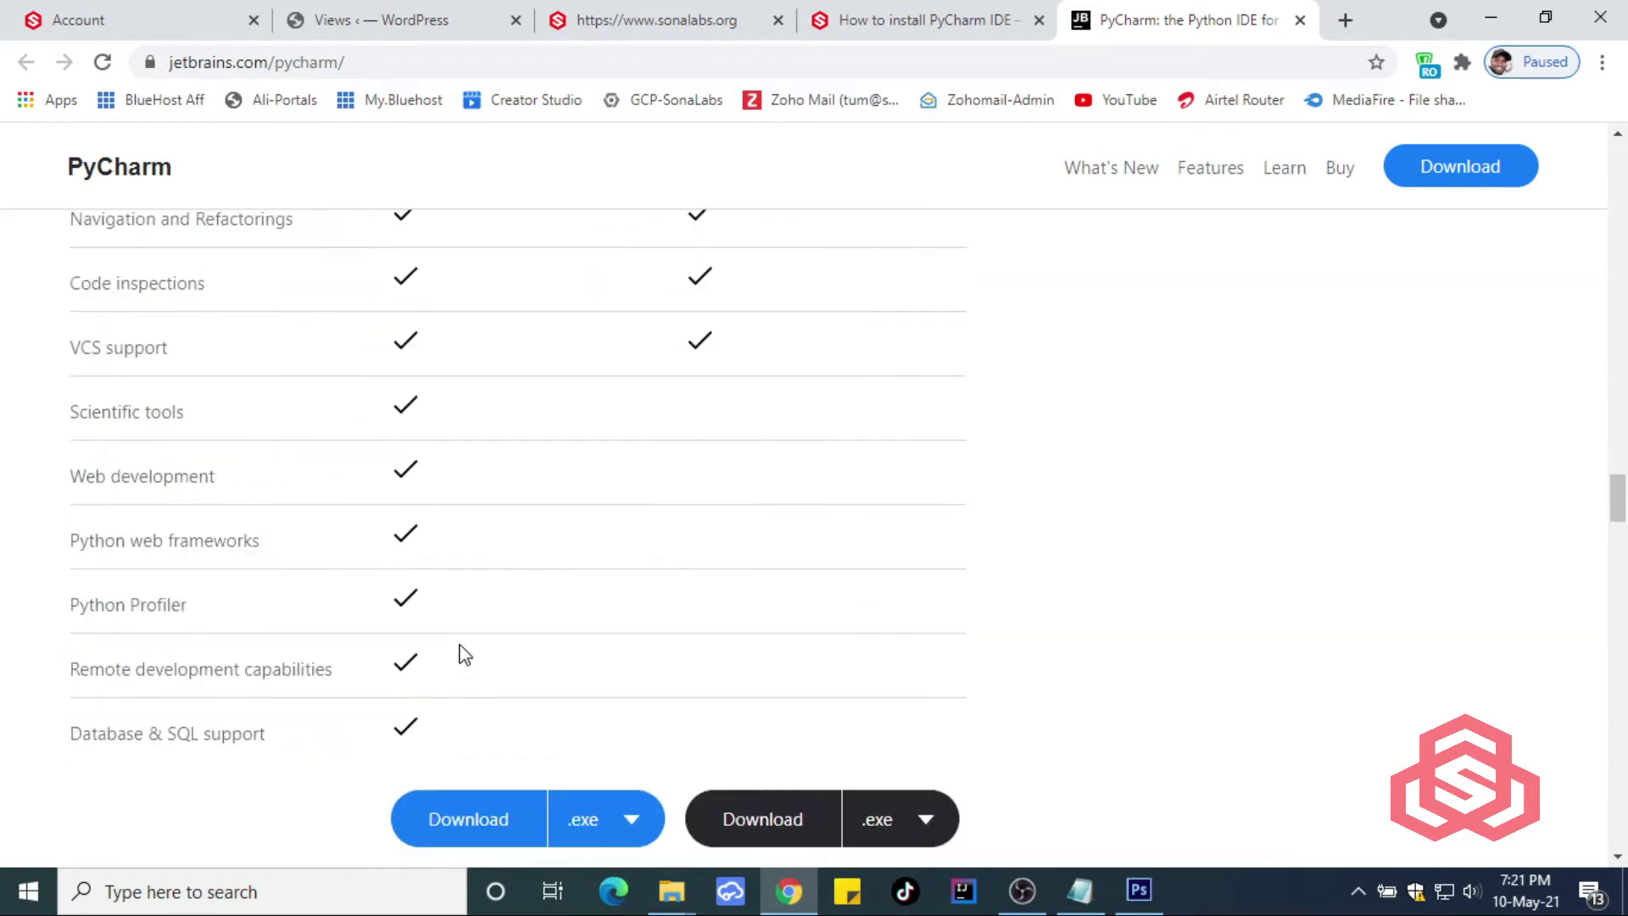
pyautogui.scroll(-2, 932, 585)
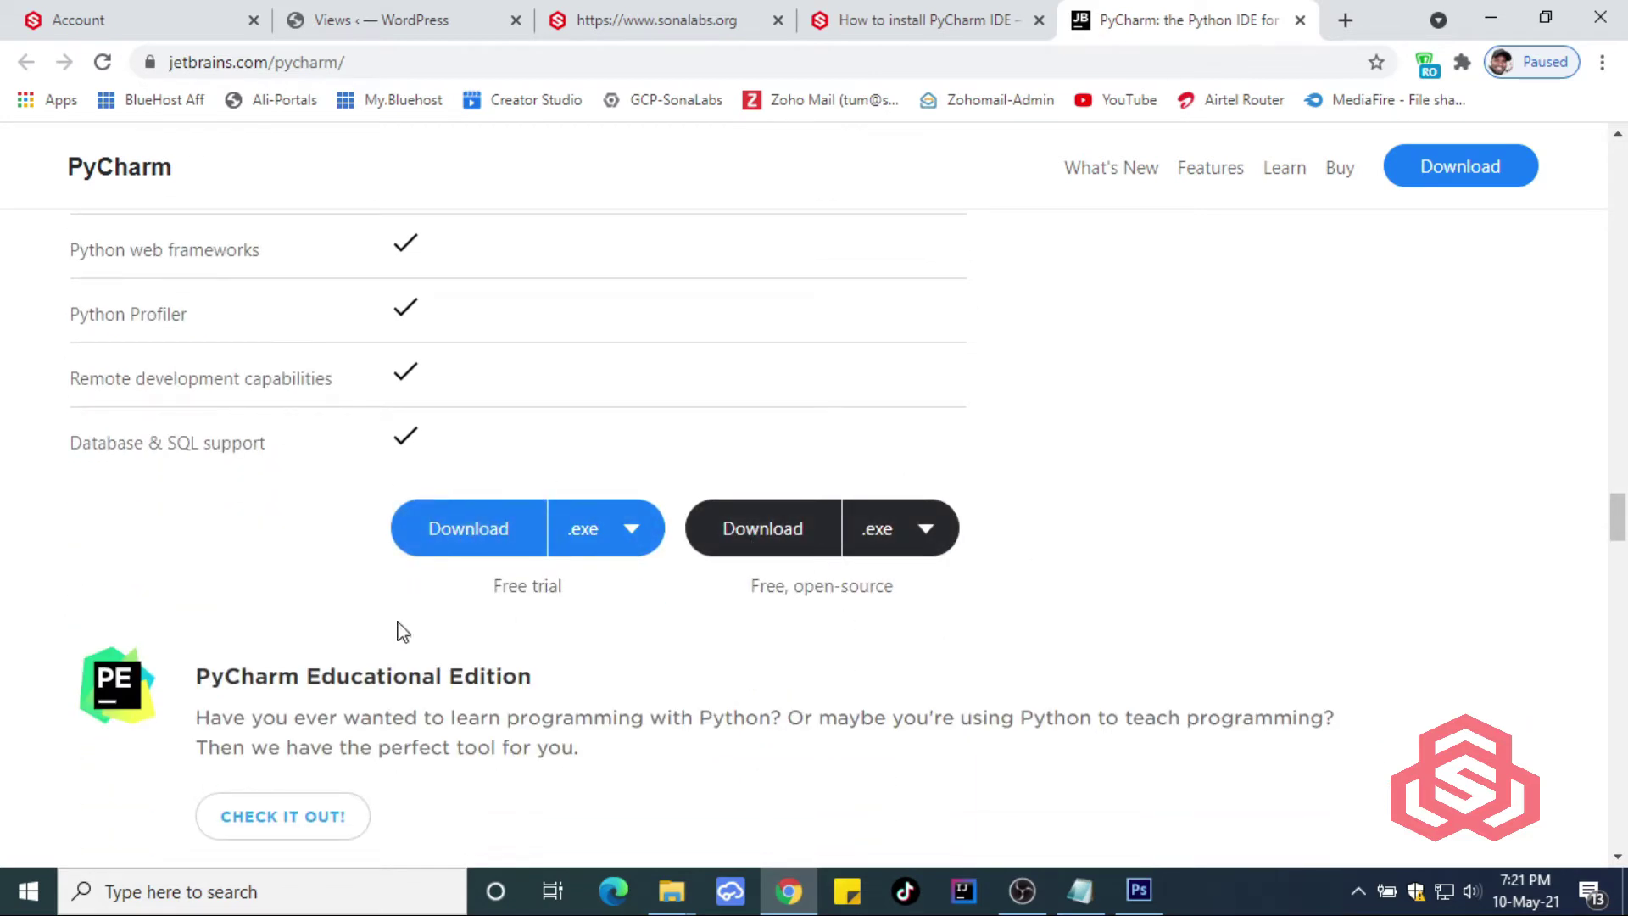
pyautogui.scroll(-2, 424, 623)
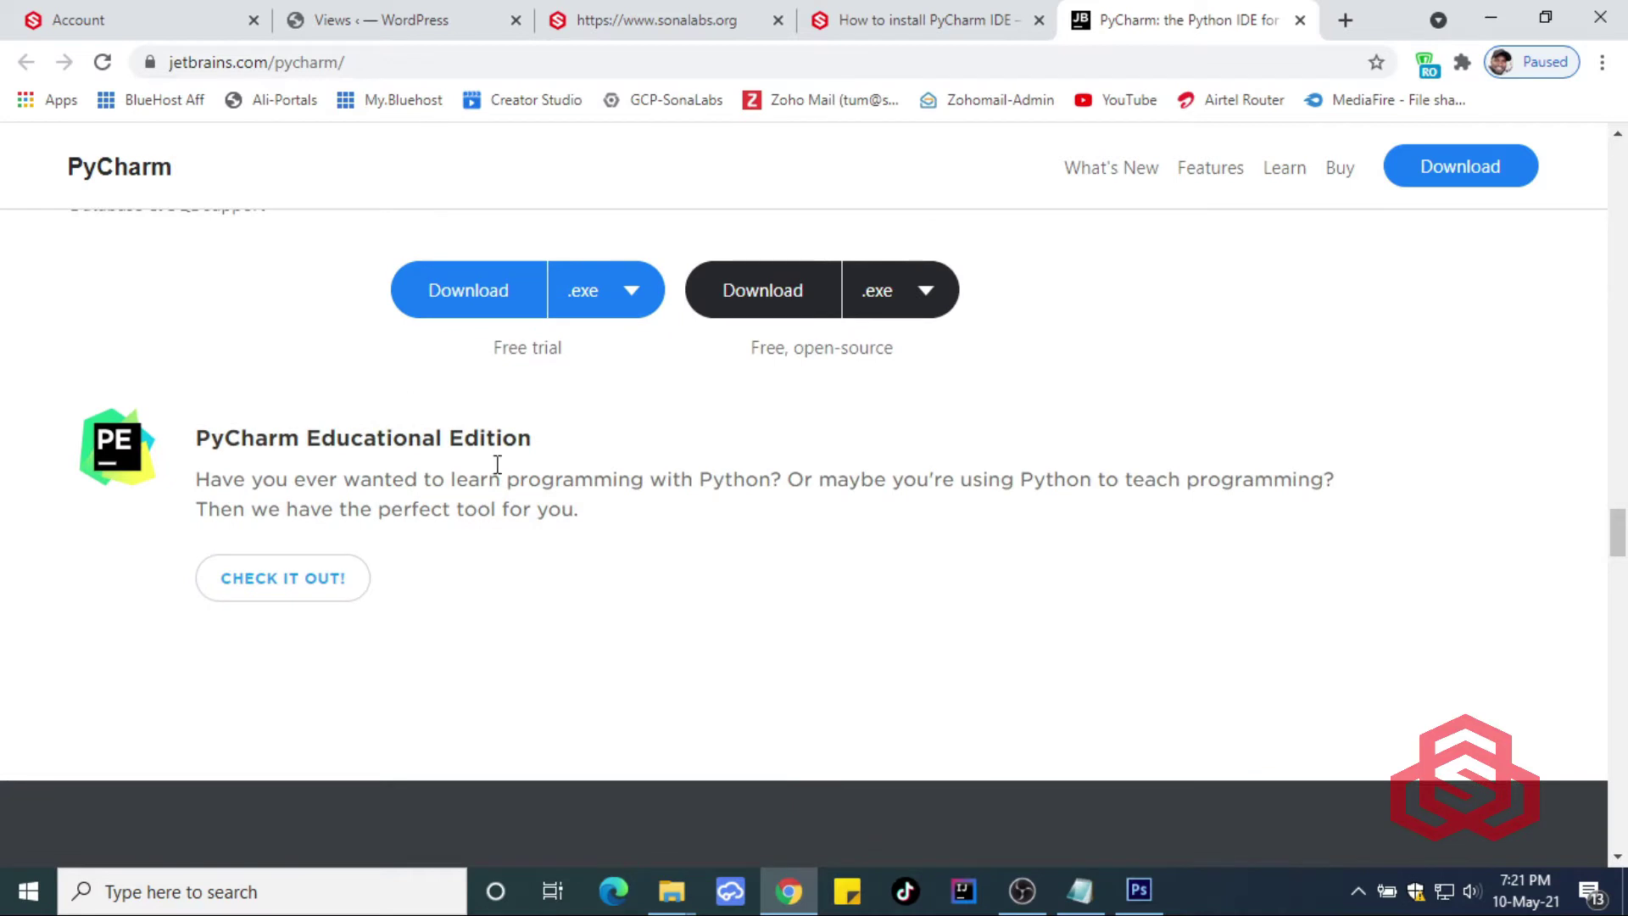
pyautogui.scroll(4, 1170, 526)
pyautogui.scroll(-1, 1206, 530)
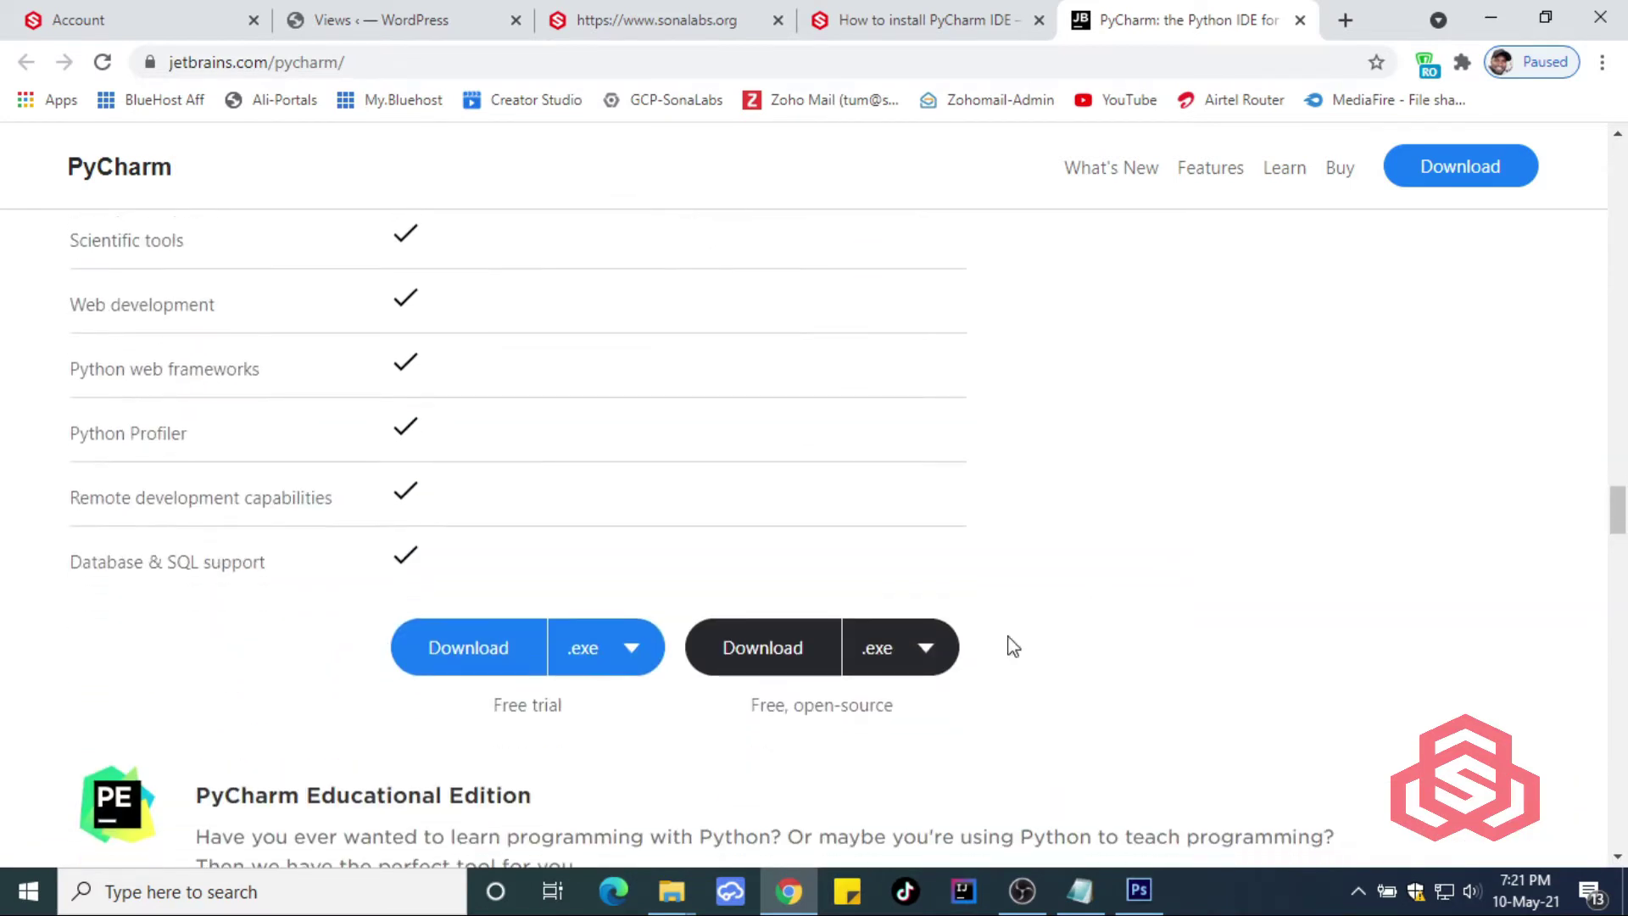
# Step: Open the PyCharm download page in a new tab and dismiss the browser notification that covers it
pyautogui.rightClick(1480, 170)
pyautogui.click(1375, 186)
pyautogui.click(1212, 19)
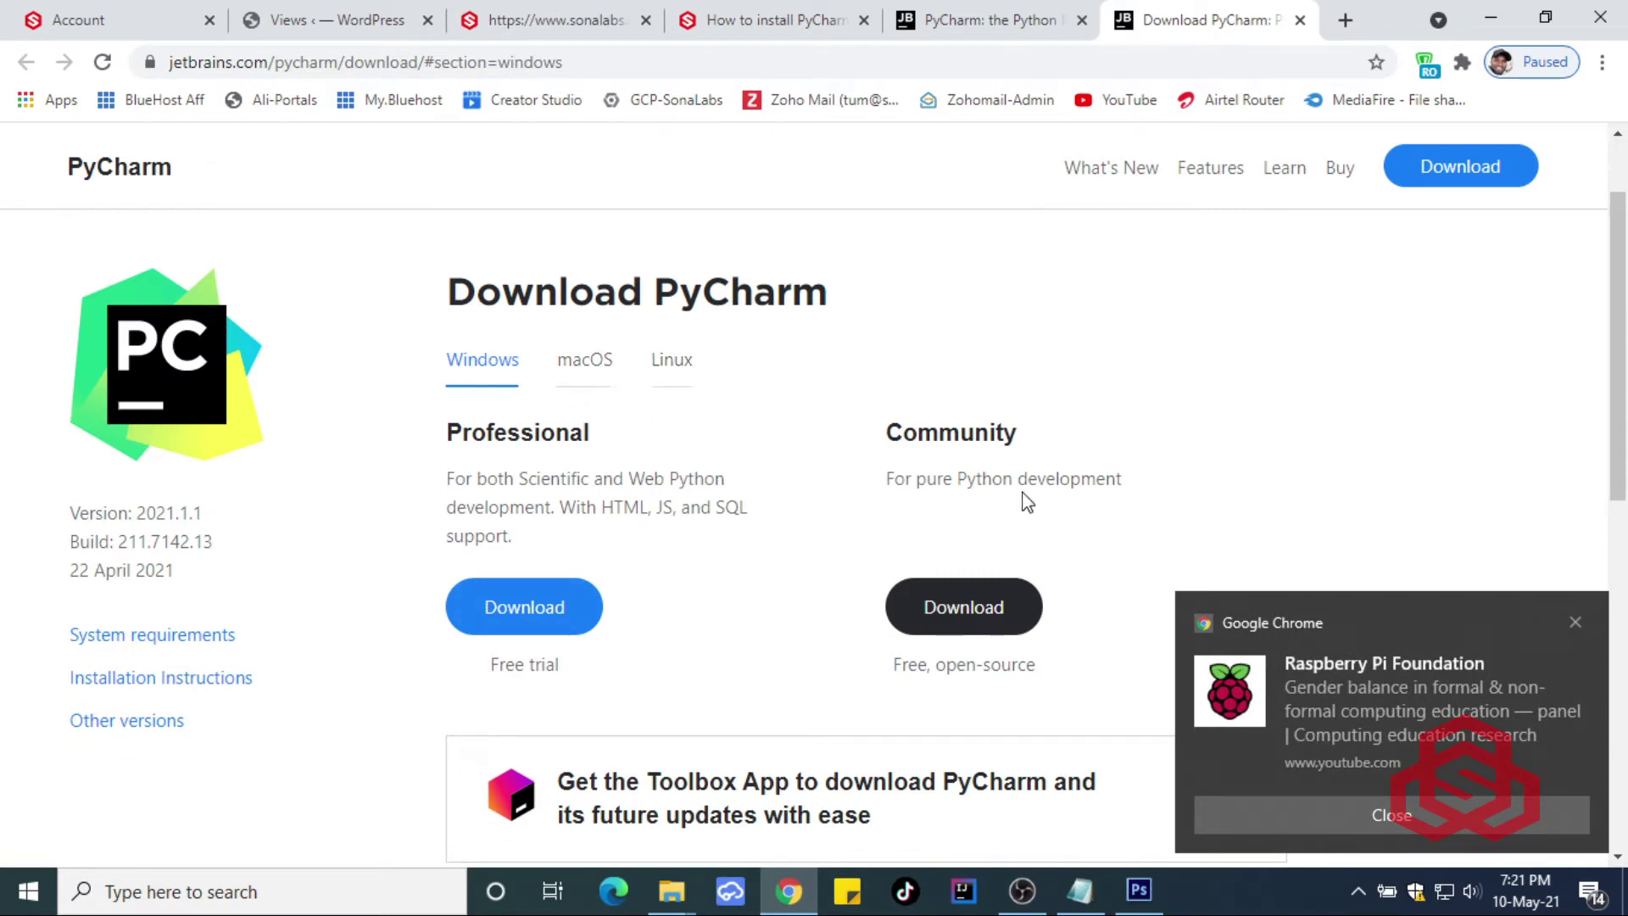
pyautogui.click(1325, 812)
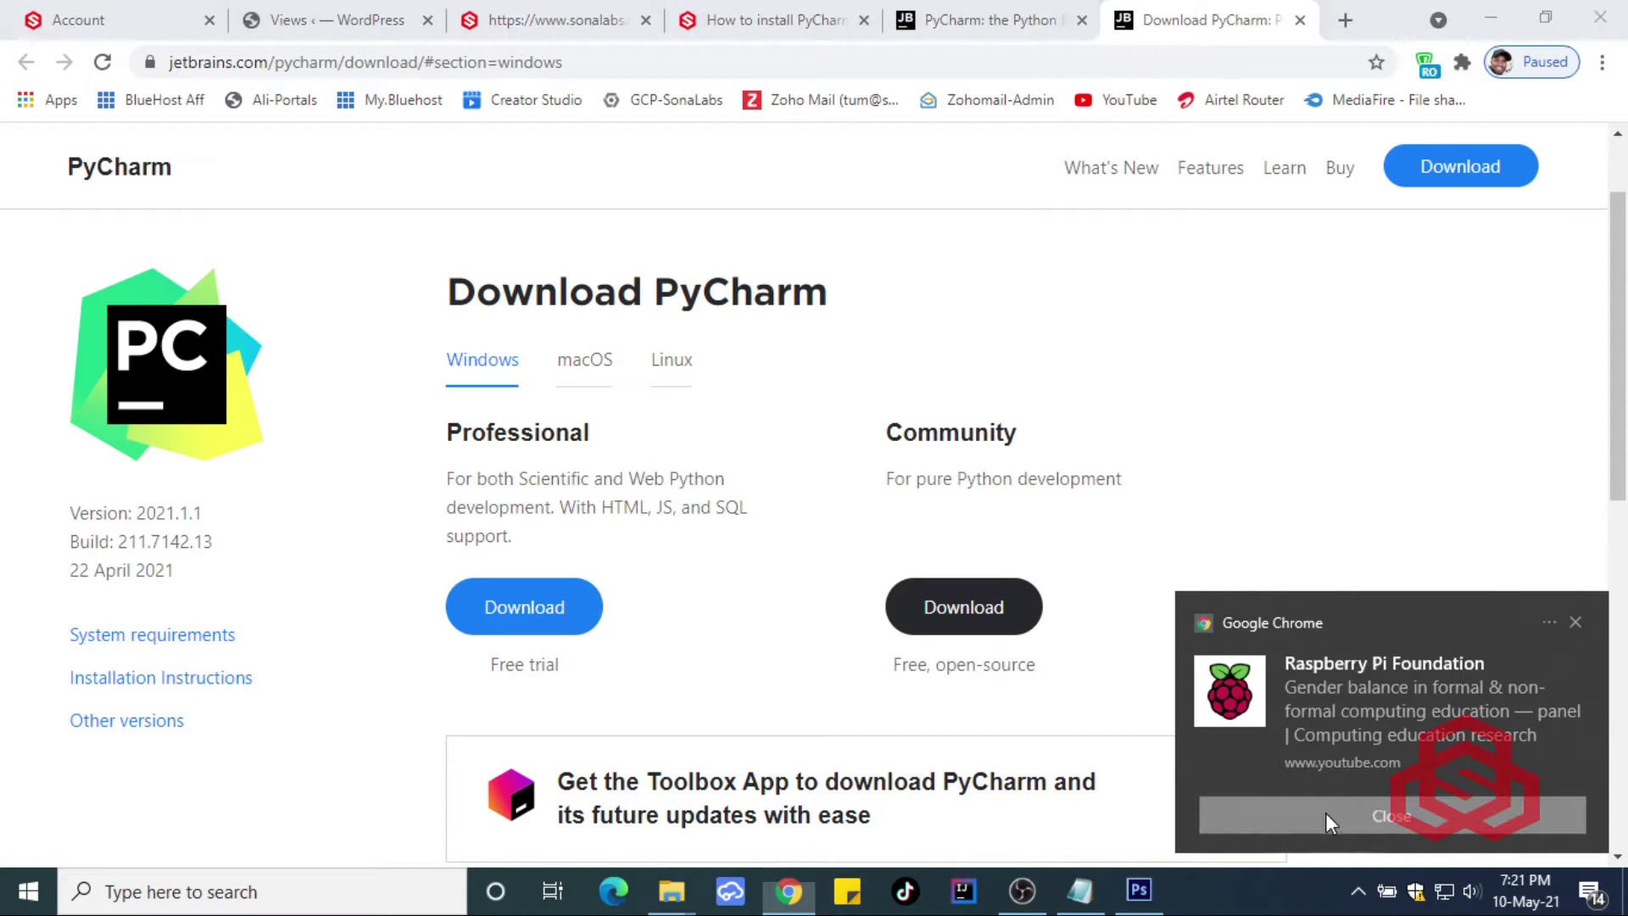
pyautogui.click(1395, 539)
# Step: Check the offered PyCharm version on the download page and download the free Community edition for Windows
pyautogui.scroll(-4, 1482, 473)
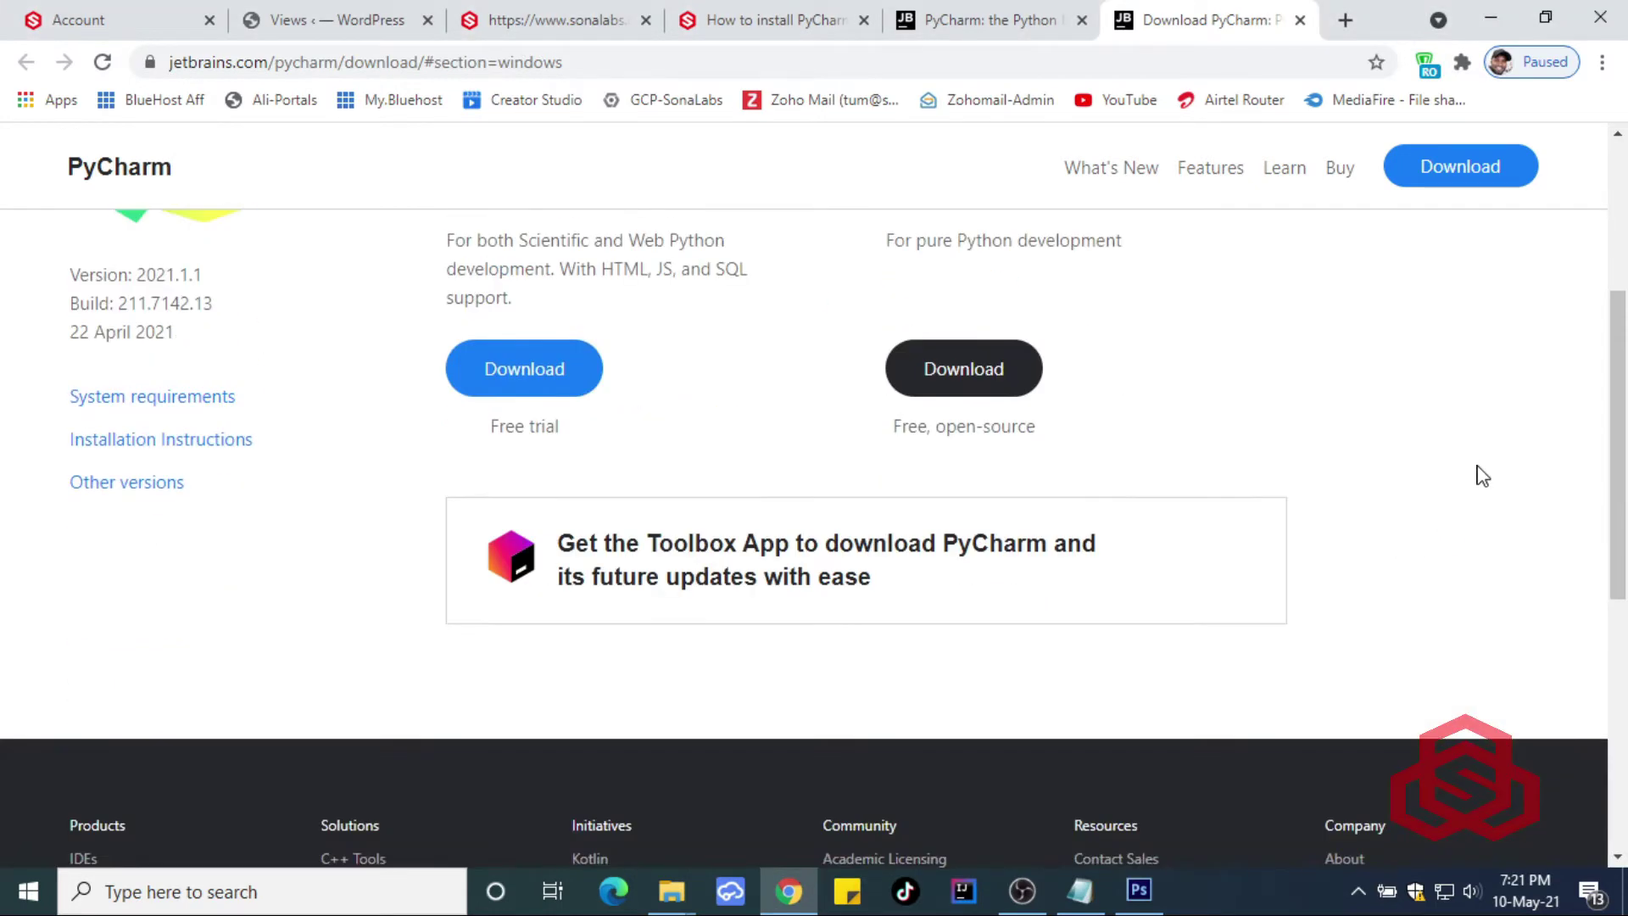
pyautogui.scroll(6, 1484, 476)
pyautogui.scroll(-1, 1482, 474)
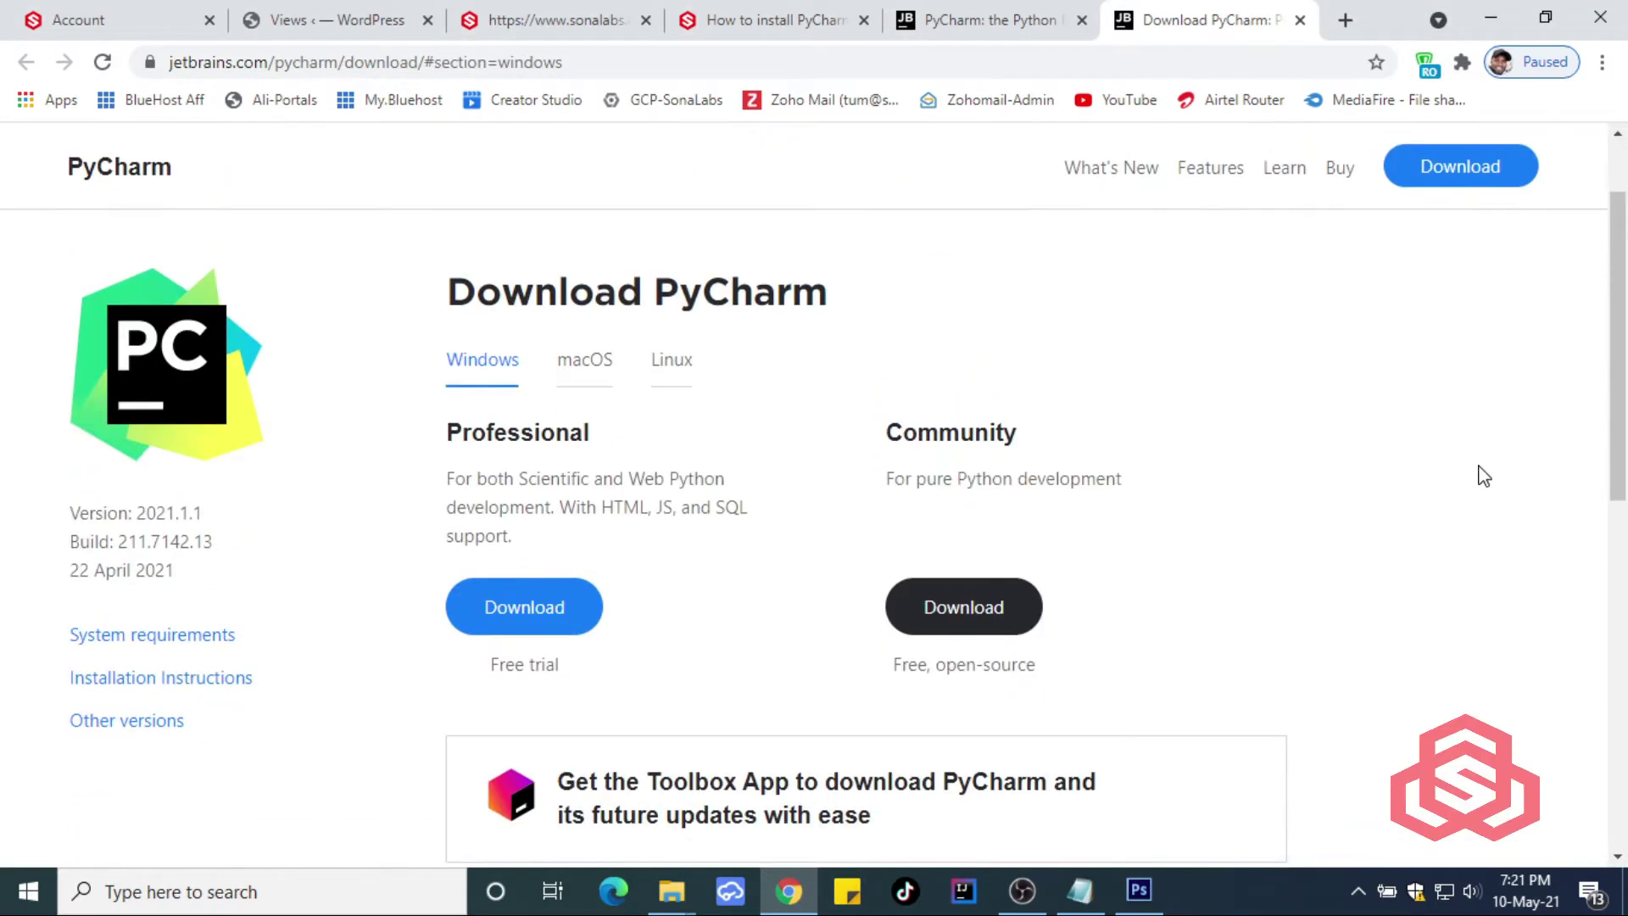
pyautogui.moveTo(203, 513); pyautogui.dragTo(73, 510)
pyautogui.click(158, 532)
pyautogui.click(981, 607)
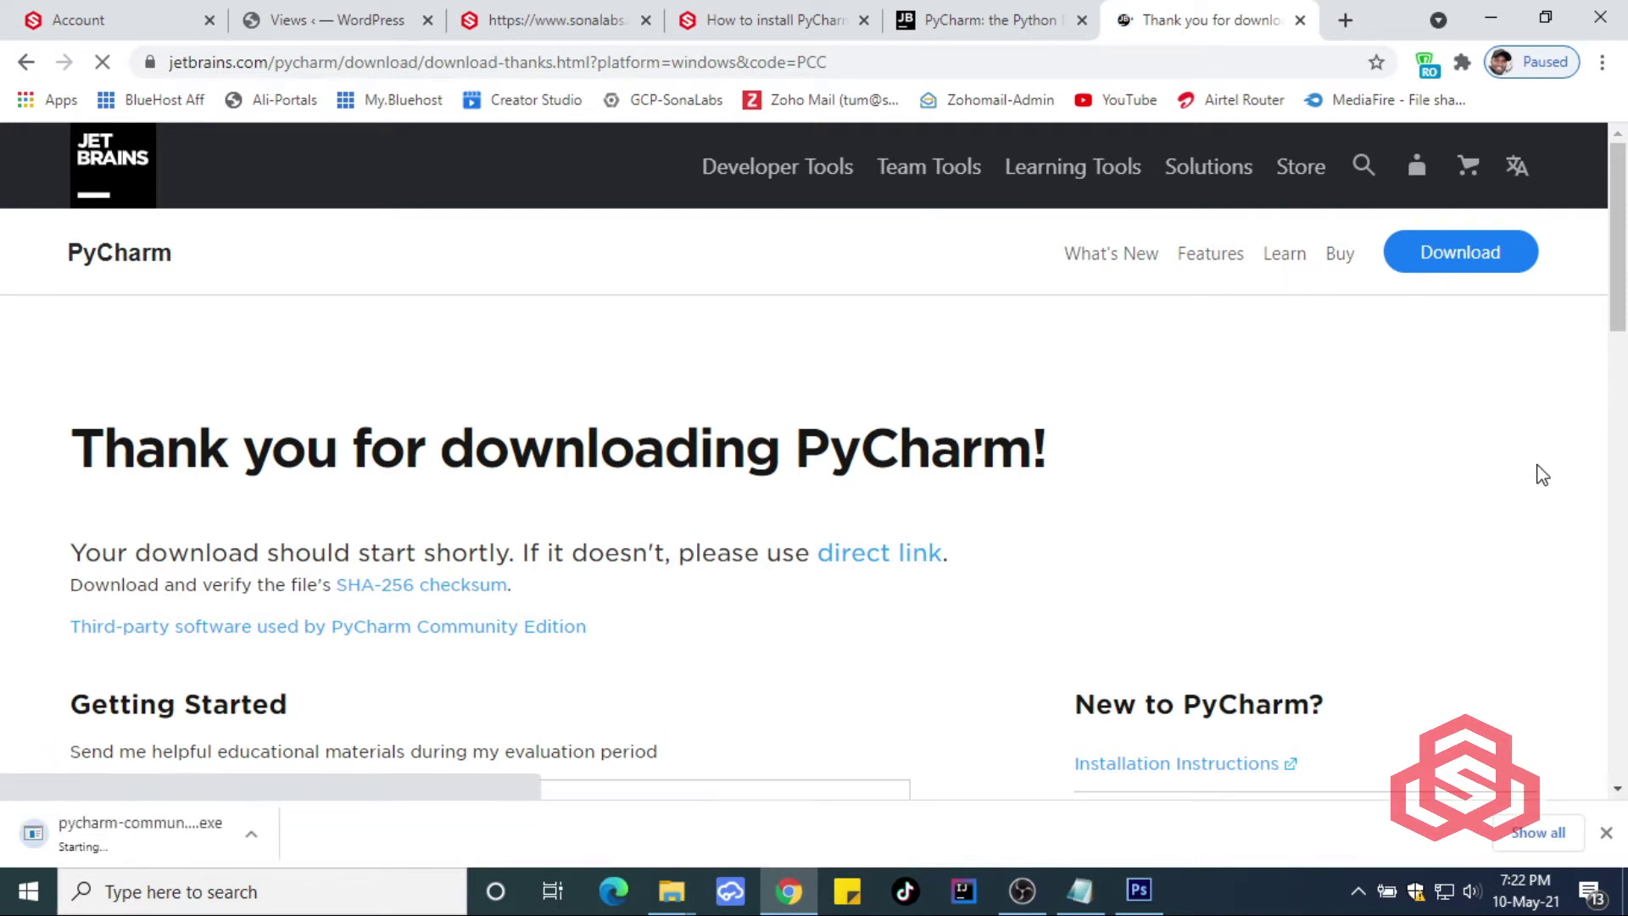
# Step: Pause the PyCharm Community installer download that is running in the browser
pyautogui.scroll(-1, 373, 806)
pyautogui.click(252, 835)
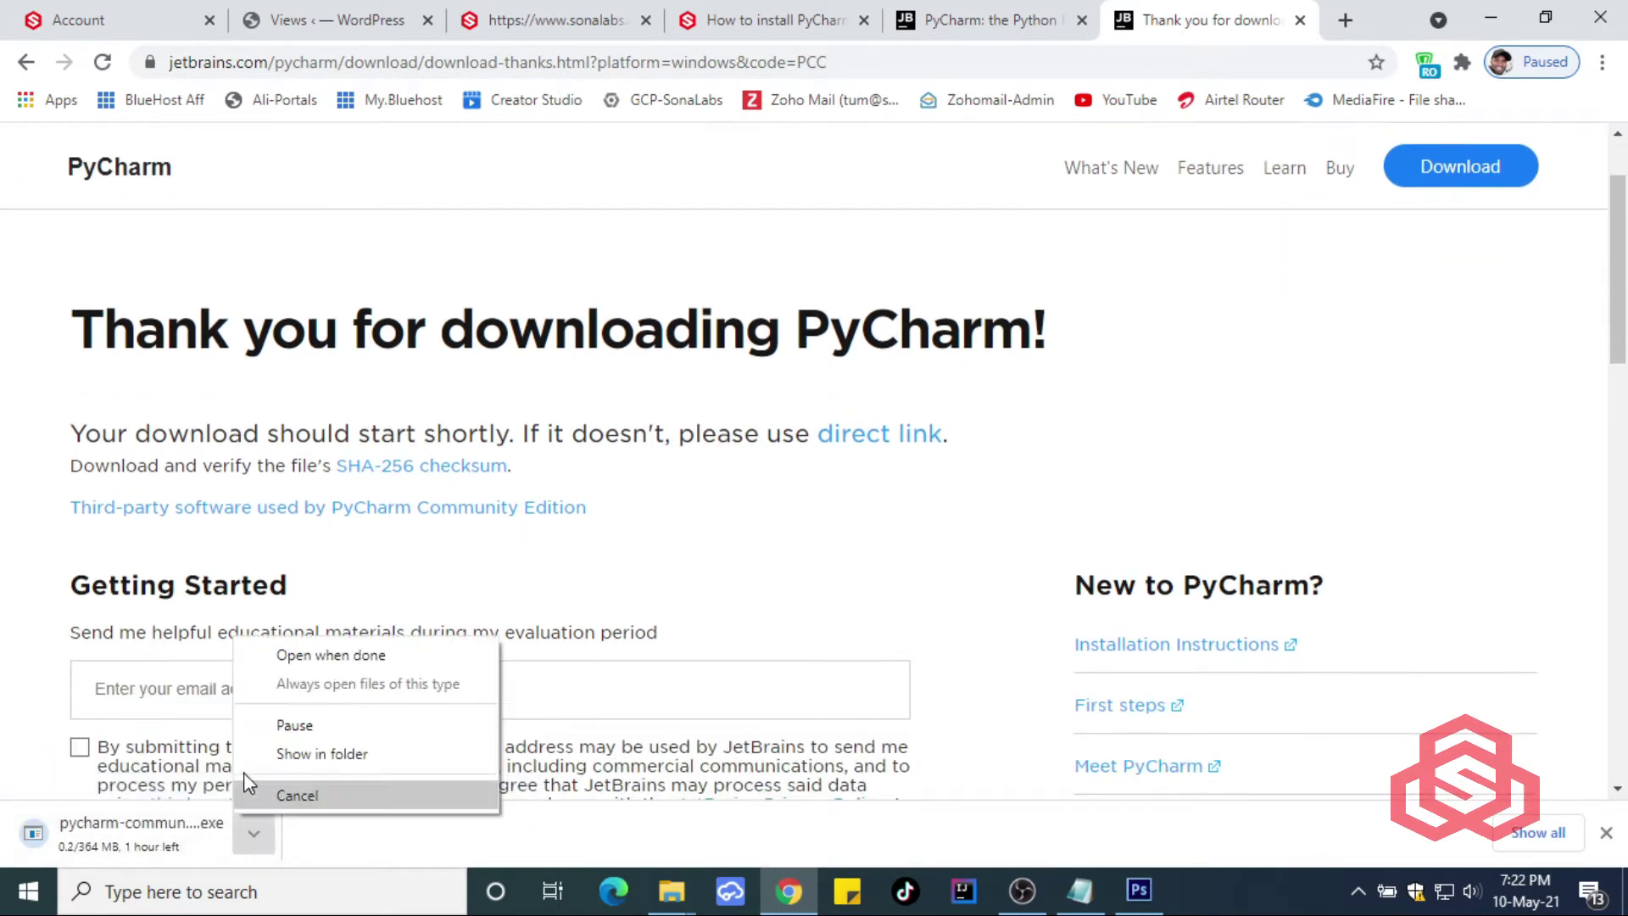
pyautogui.click(284, 725)
# Step: Launch the pycharm-community-2021.1.1 installer from the Software folder on drive C: and accept the default destination folder
pyautogui.click(688, 899)
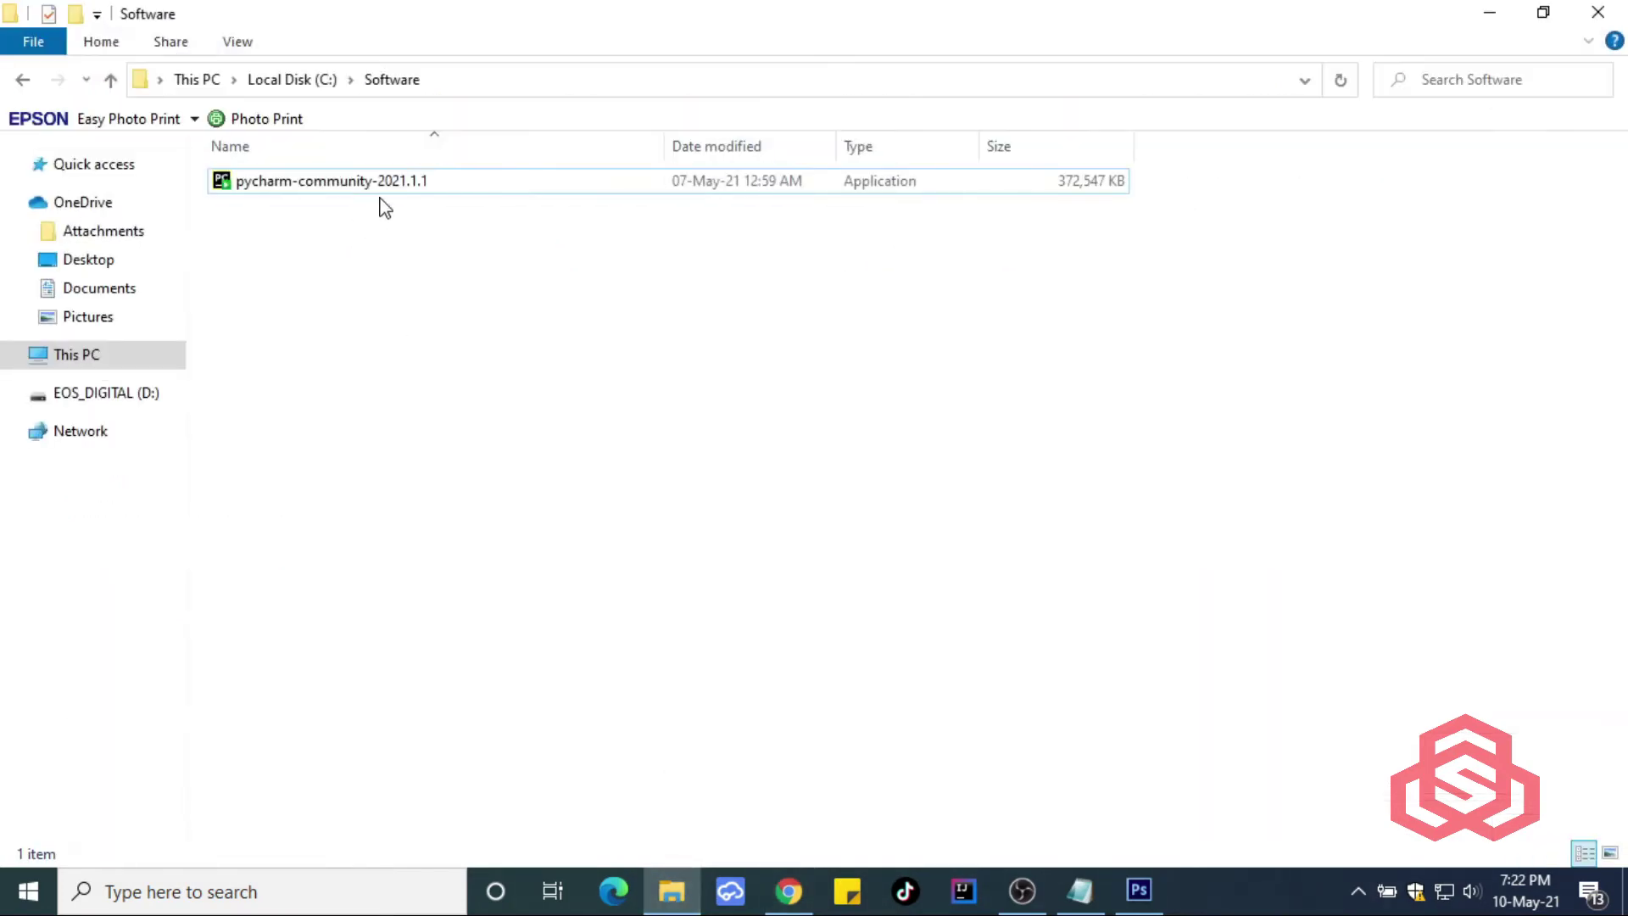
pyautogui.click(427, 191)
pyautogui.doubleClick(427, 184)
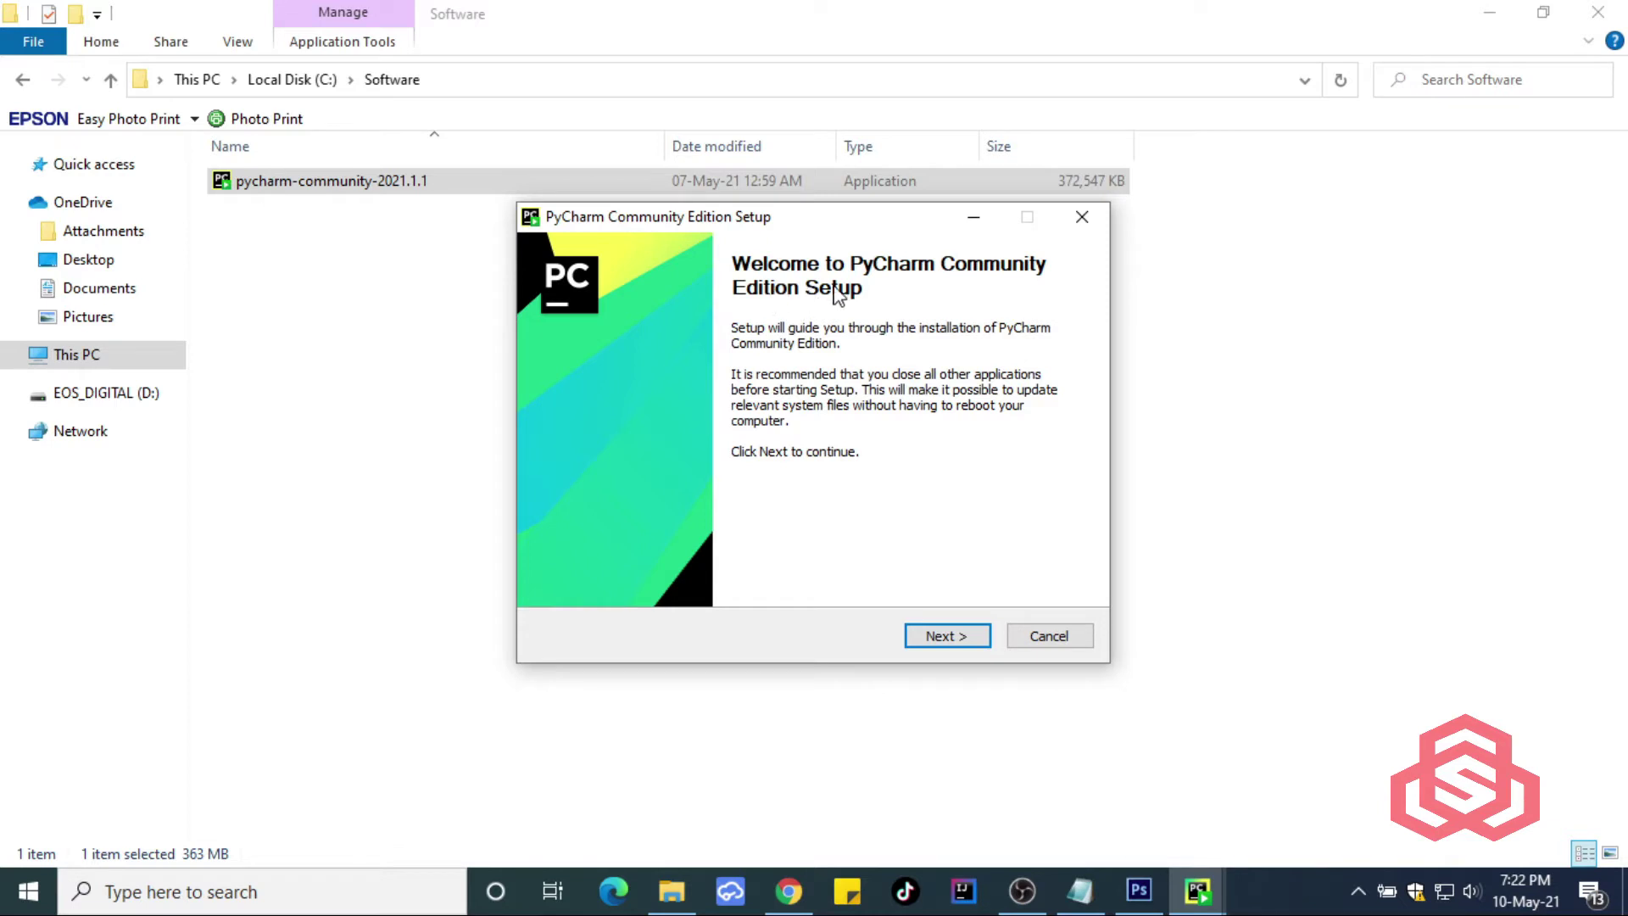
pyautogui.click(939, 636)
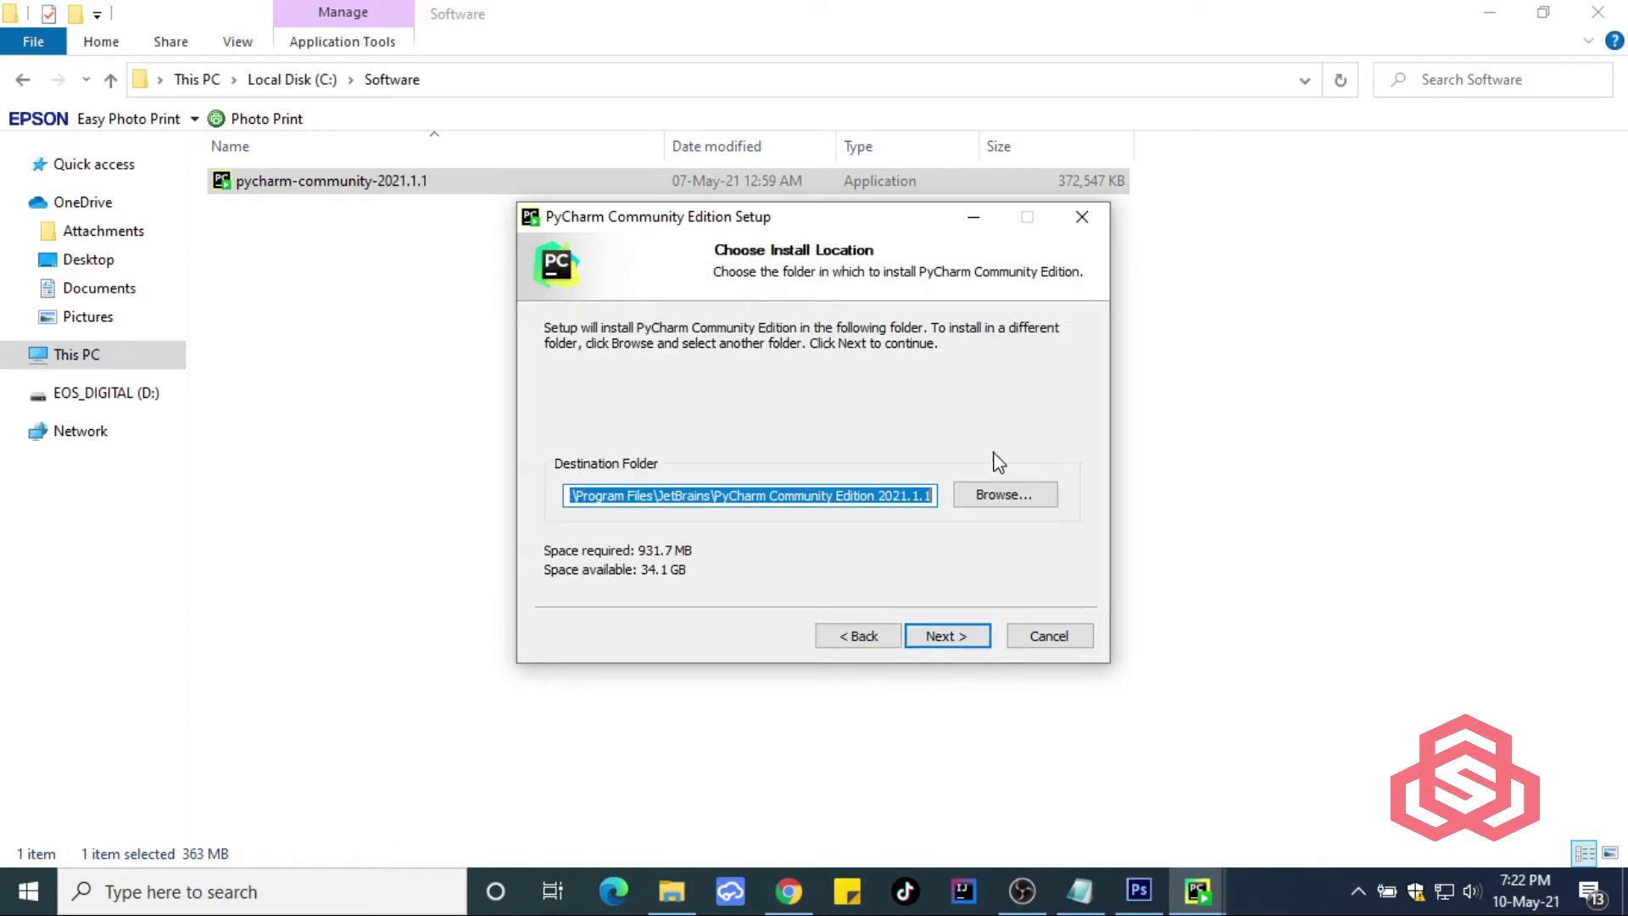
pyautogui.click(937, 636)
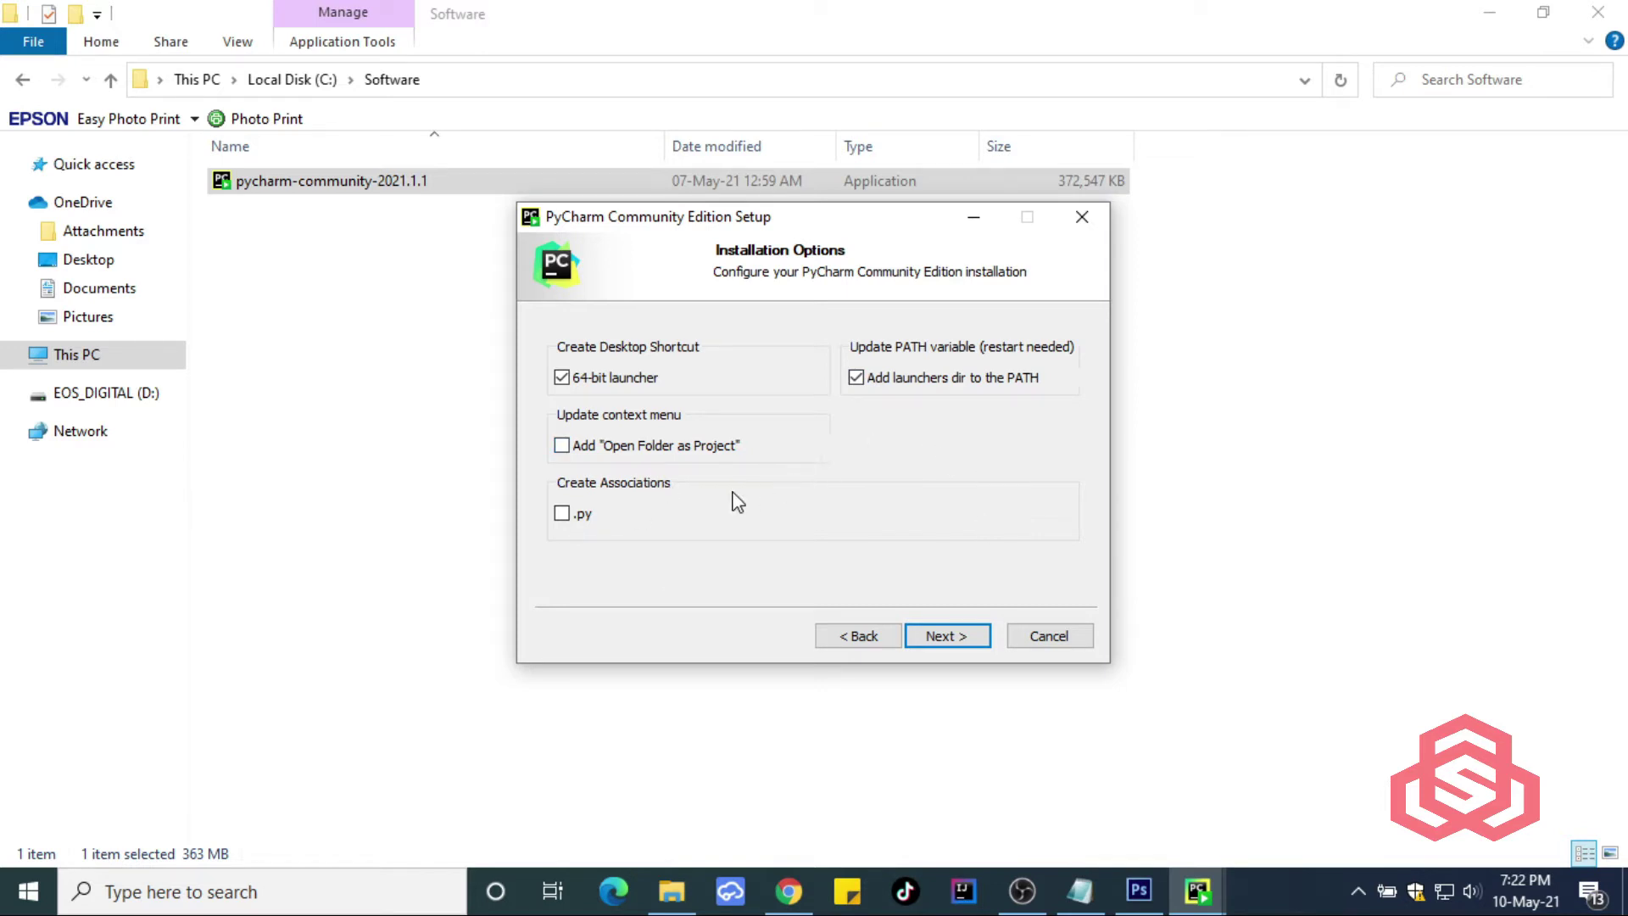
# Step: Install with the 64-bit launcher shortcut, launchers dir in PATH and .py association enabled, using the JetBrains Start Menu folder
pyautogui.click(562, 514)
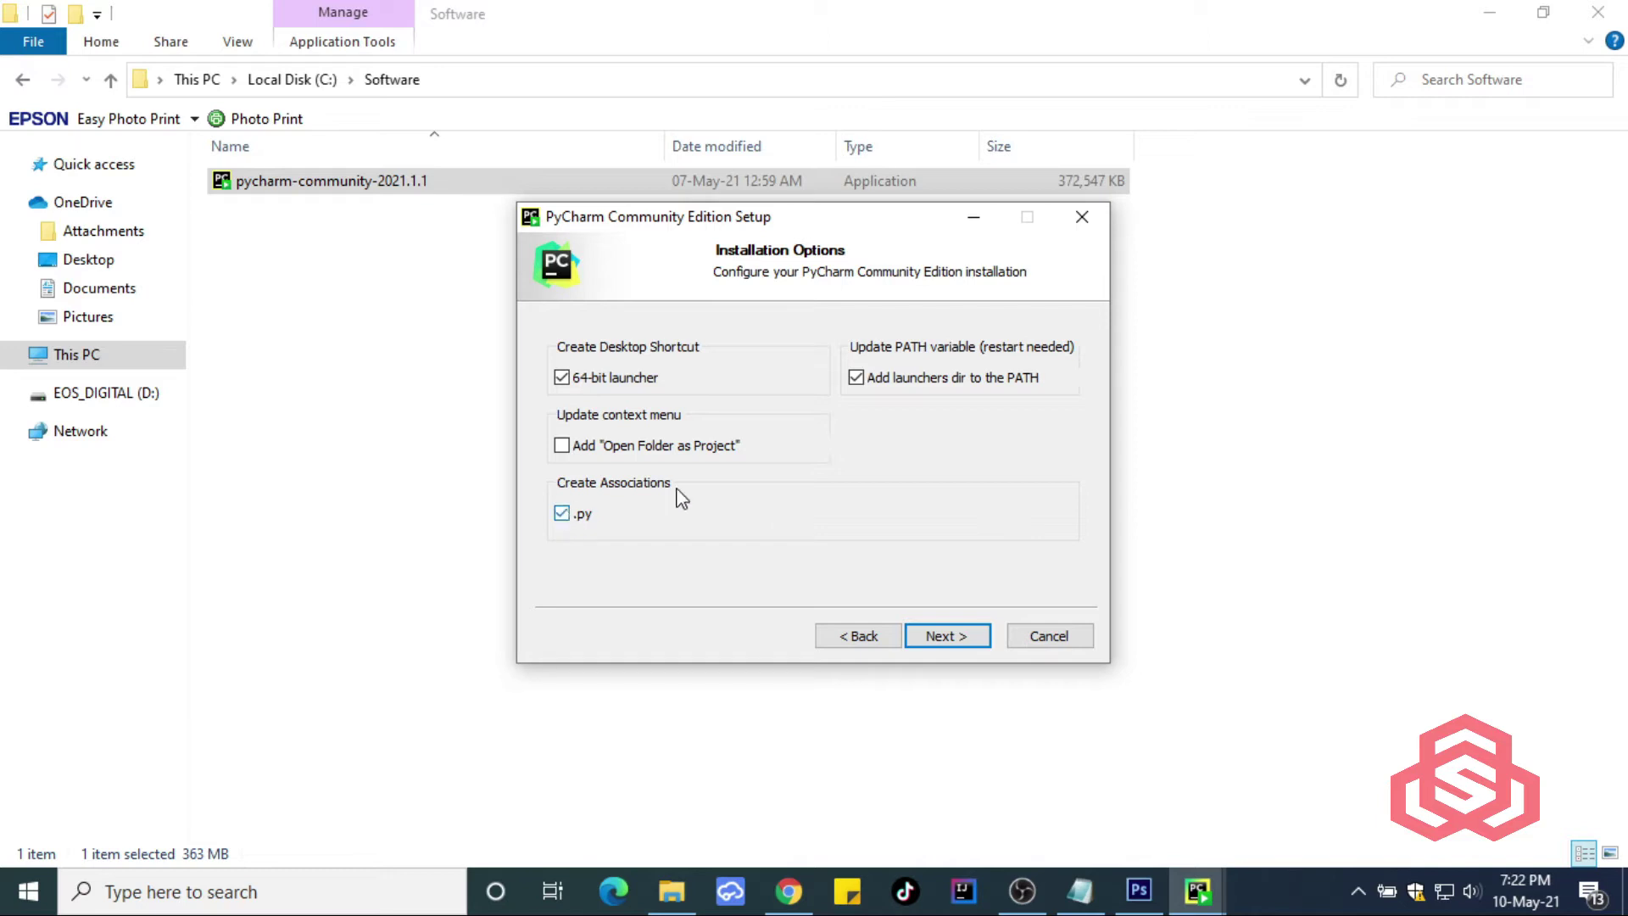
pyautogui.click(950, 637)
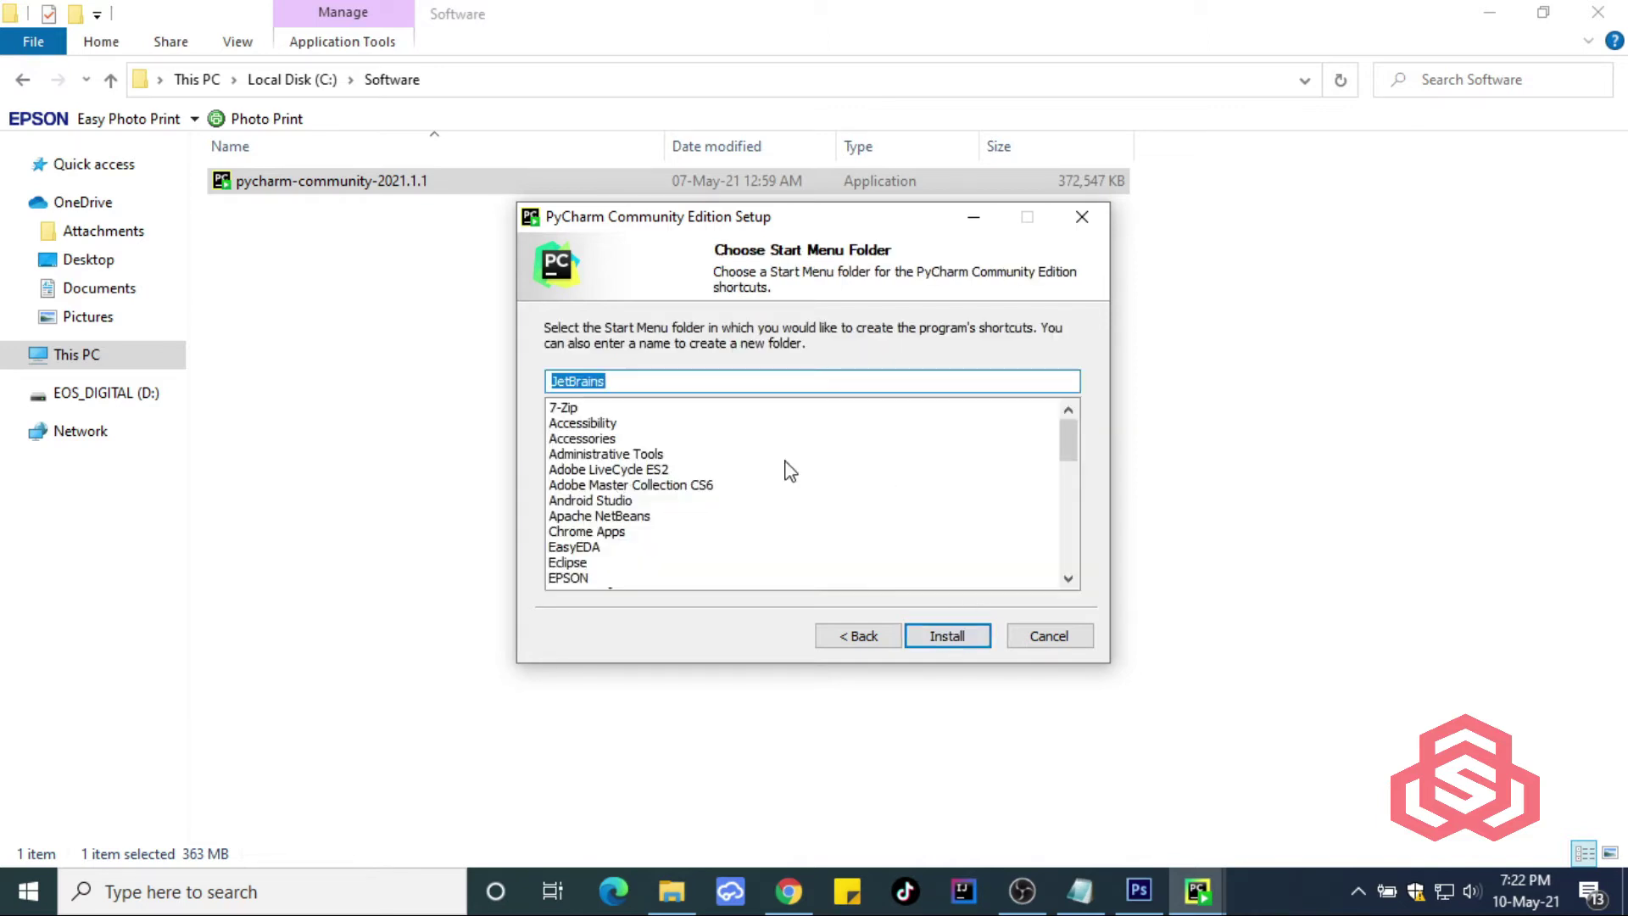
pyautogui.click(973, 637)
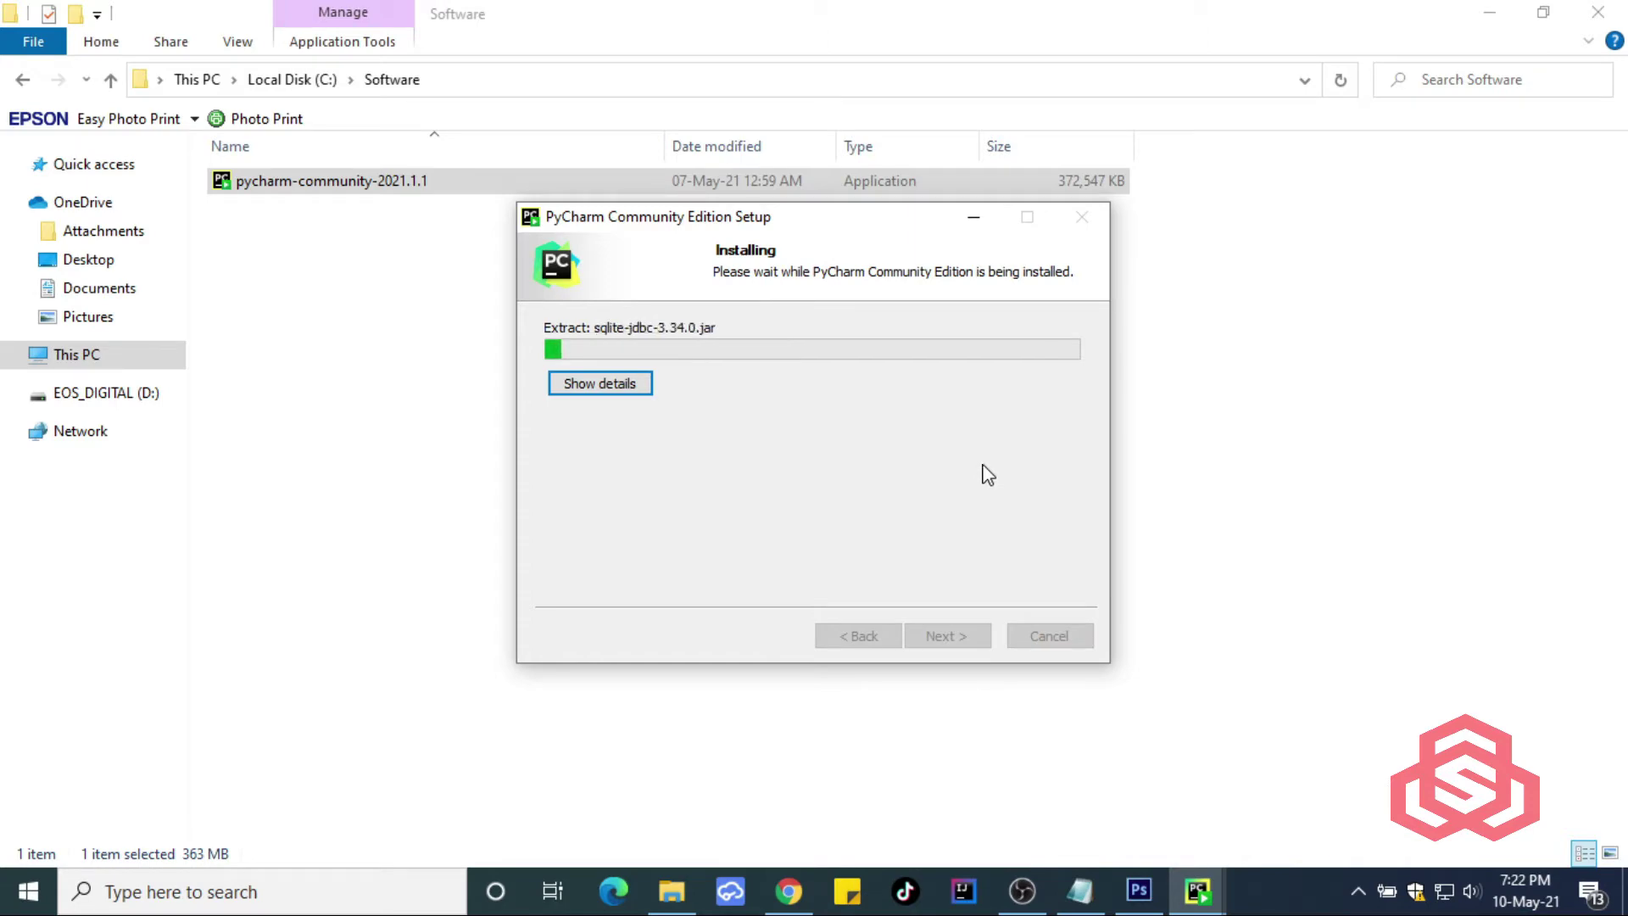
# Step: Minimize the windows behind the setup, move the setup window slightly up and complete the installation wizard
pyautogui.click(1490, 12)
pyautogui.click(1494, 11)
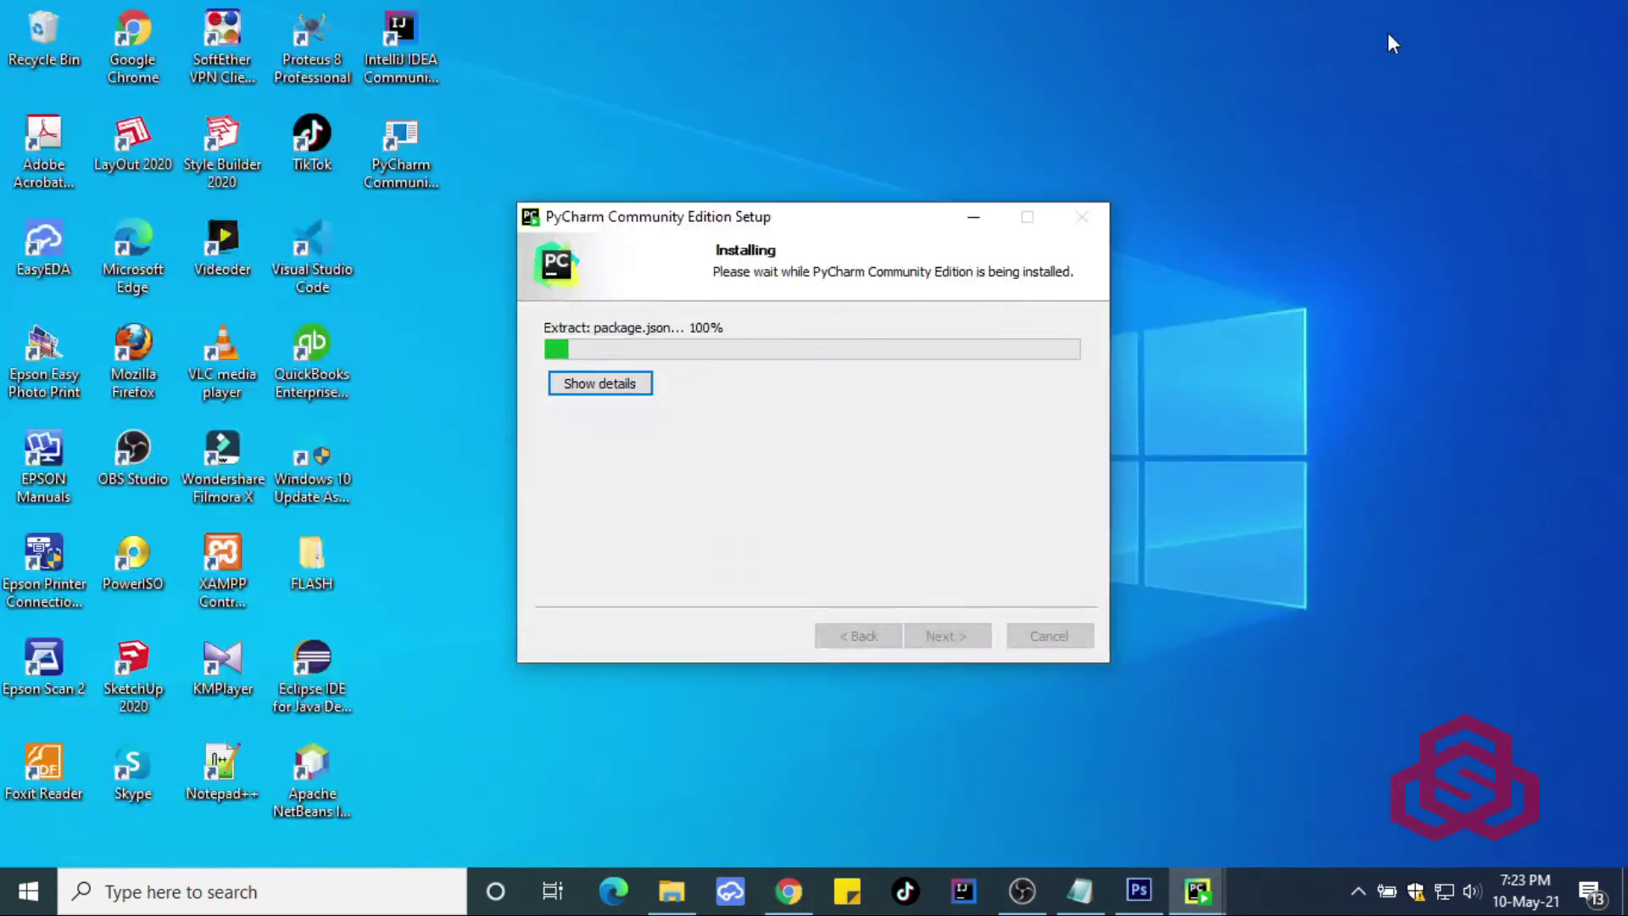
pyautogui.moveTo(866, 227); pyautogui.dragTo(882, 201)
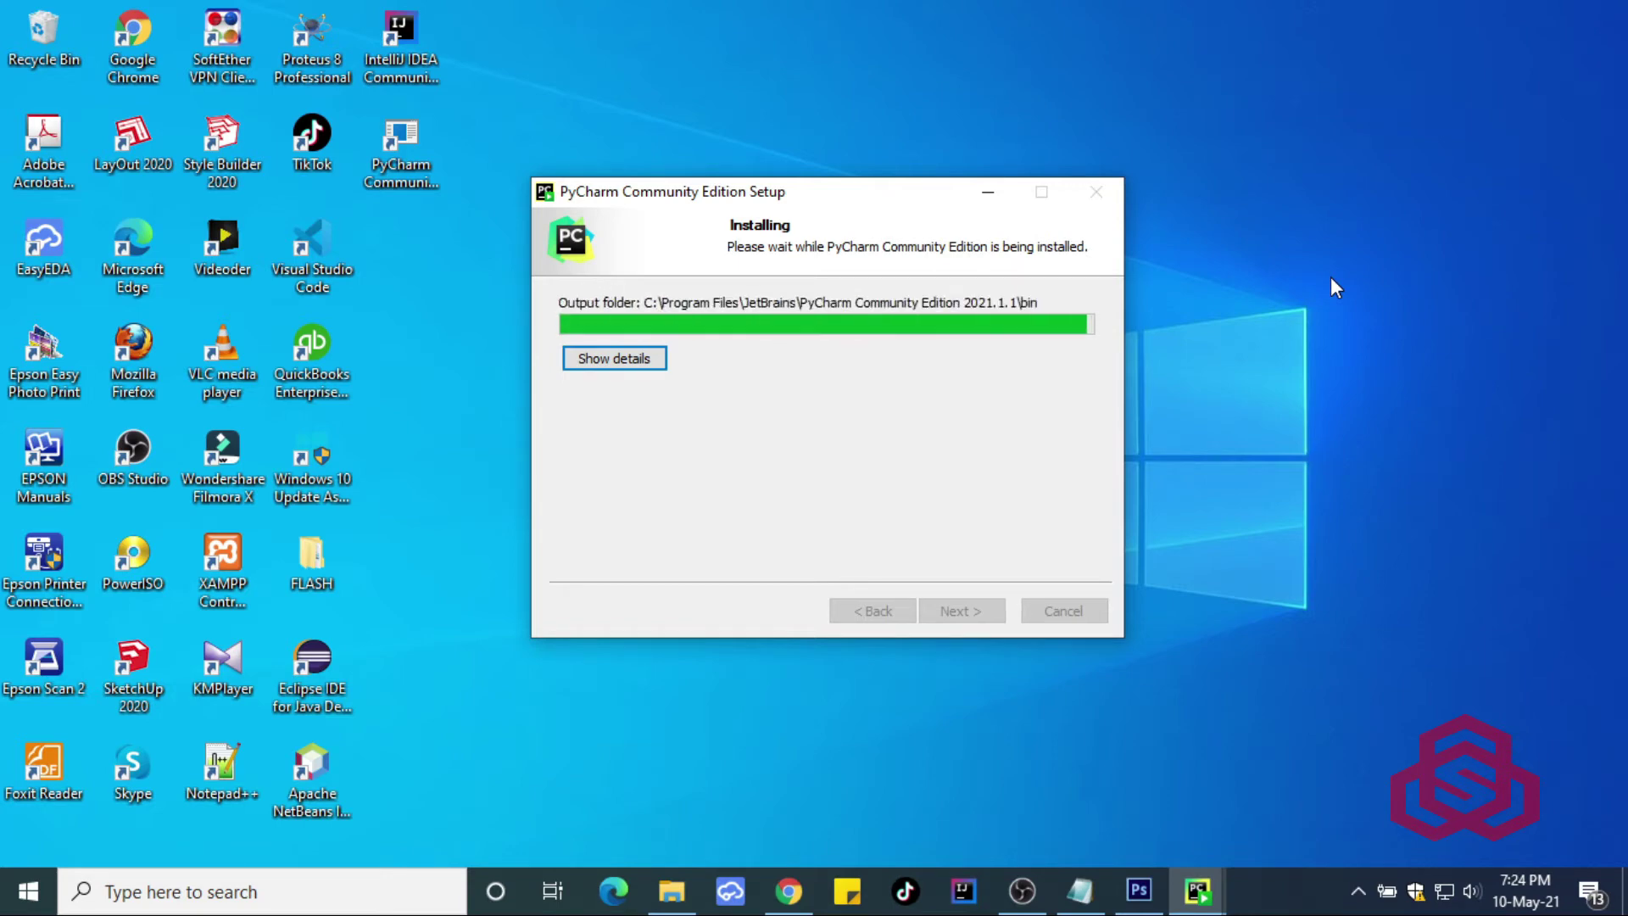
pyautogui.click(962, 610)
pyautogui.click(991, 523)
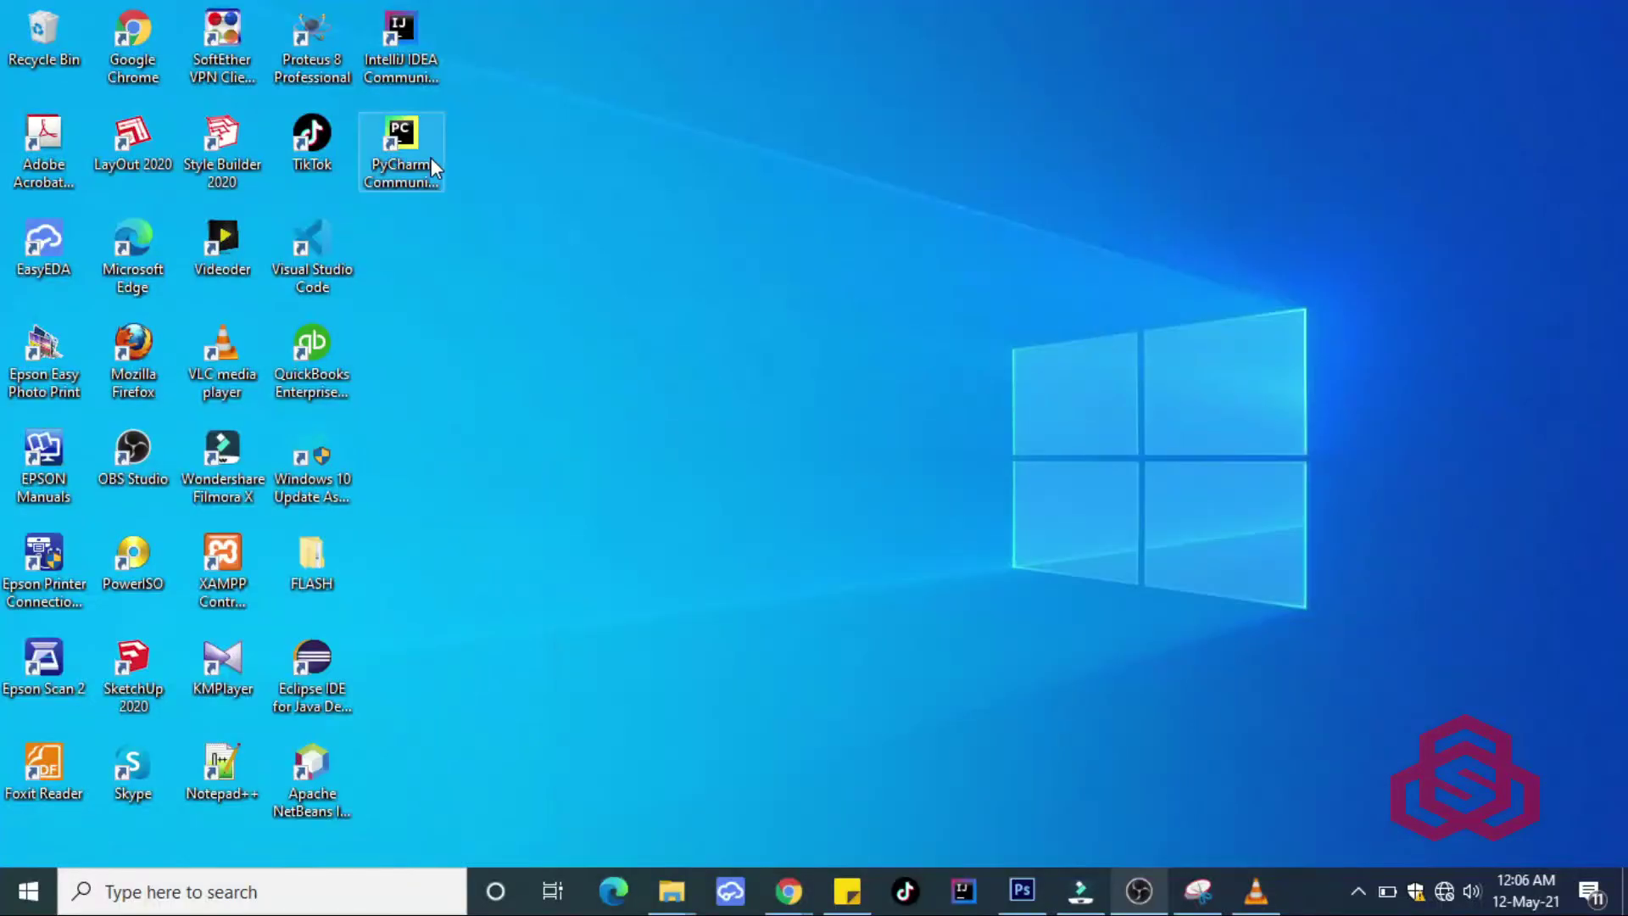
# Step: Start PyCharm from its desktop shortcut, view the available color themes and set the IDE font size to 16
pyautogui.doubleClick(430, 158)
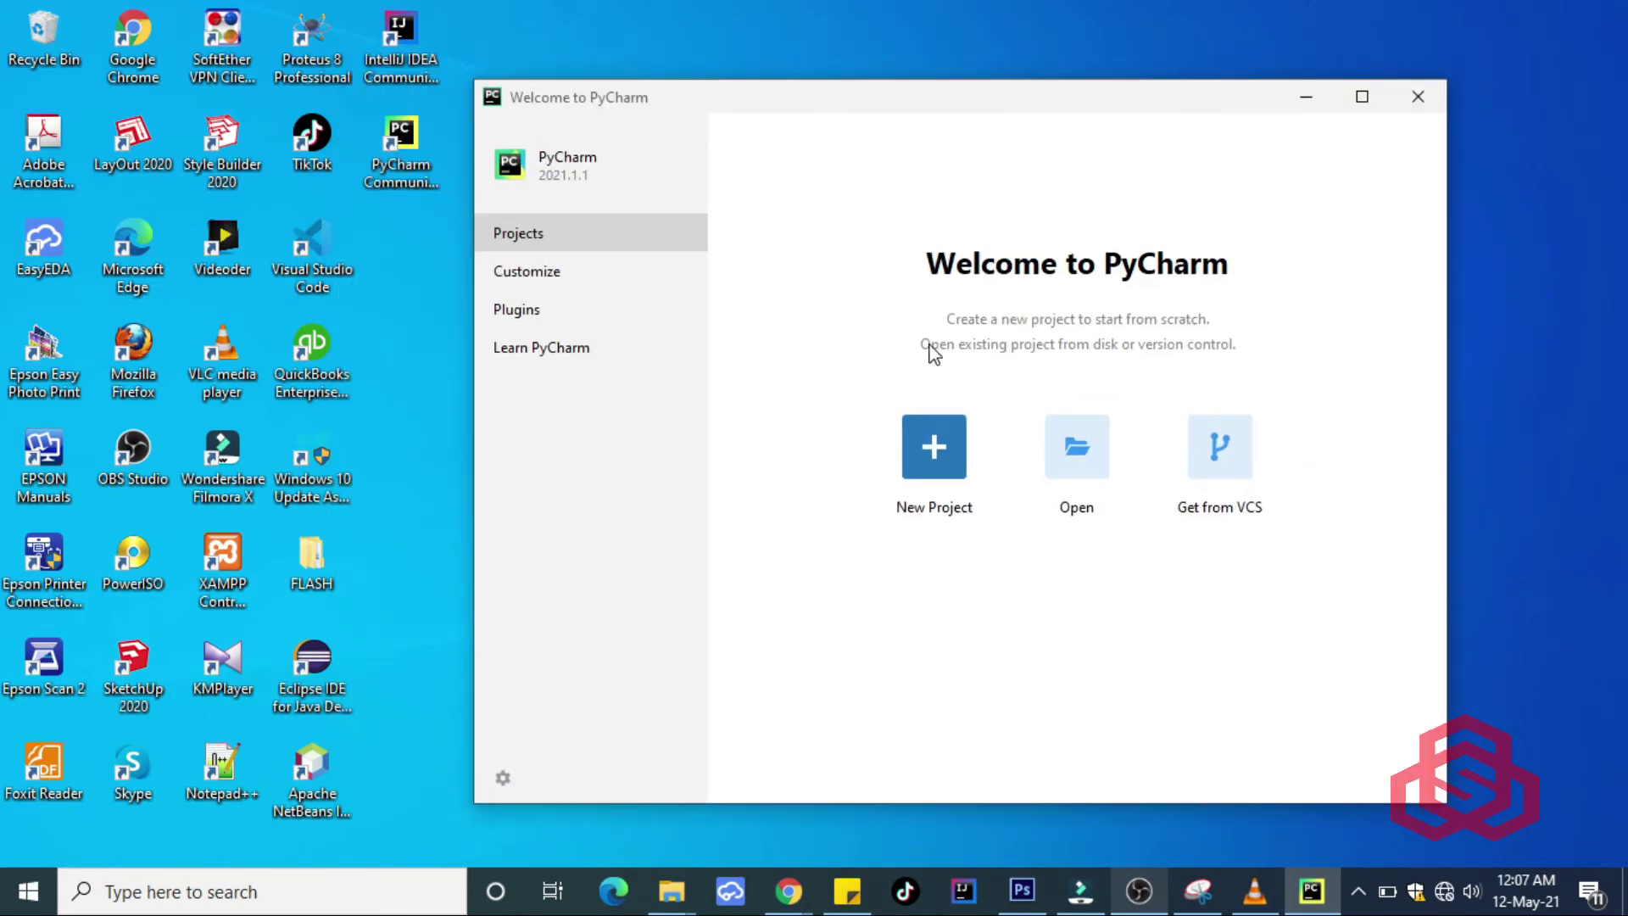
pyautogui.click(561, 270)
pyautogui.click(900, 209)
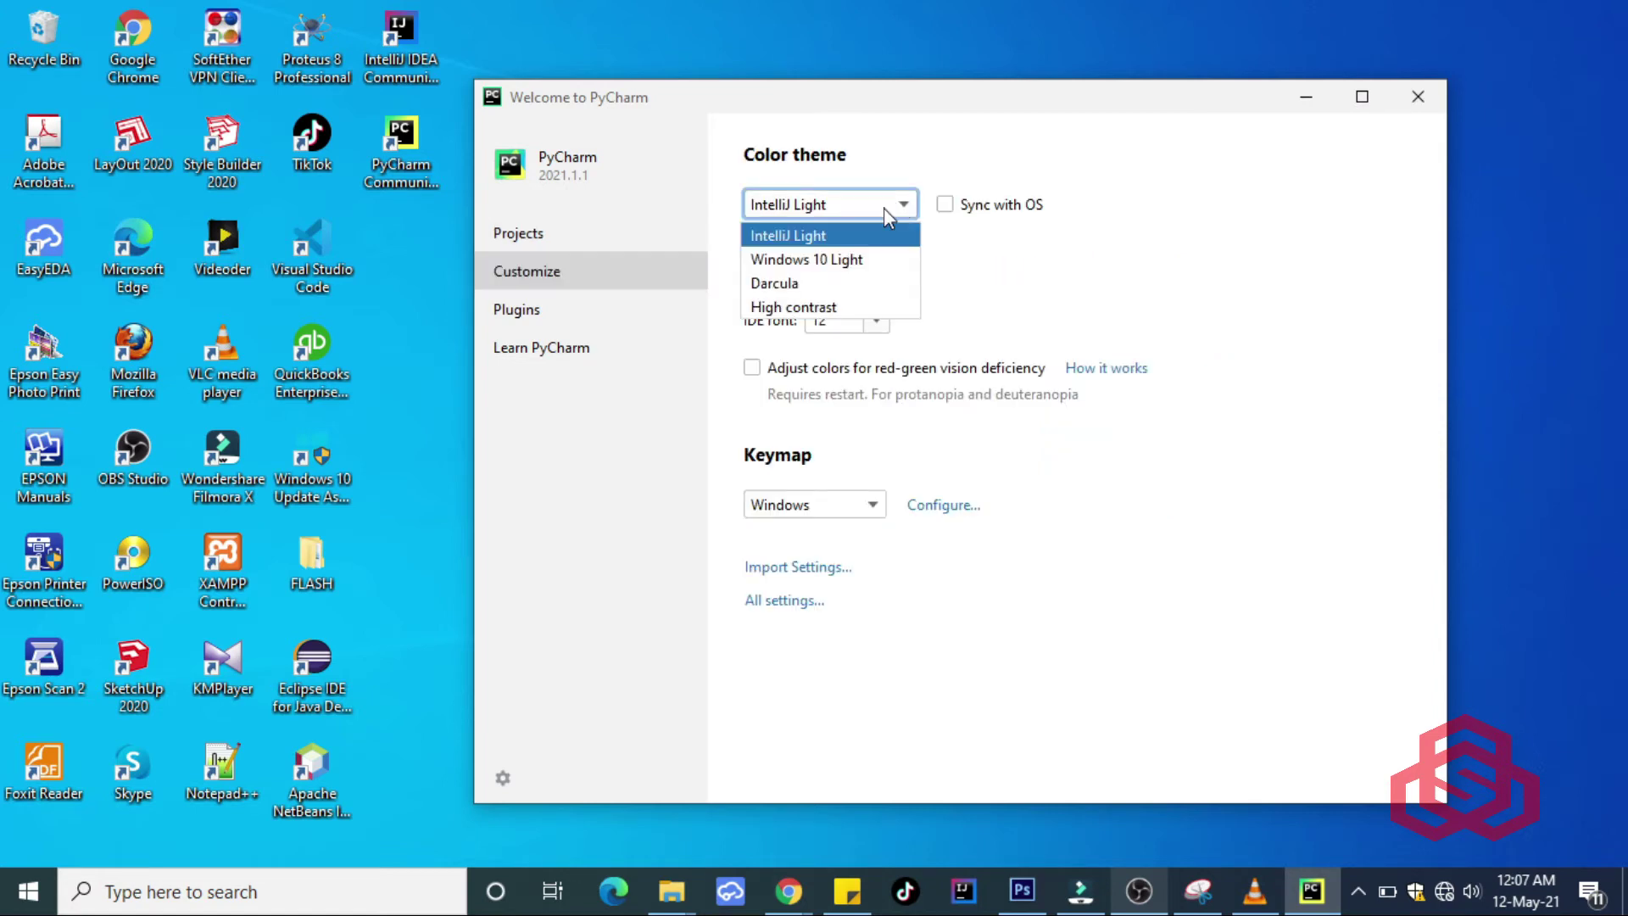
pyautogui.click(901, 209)
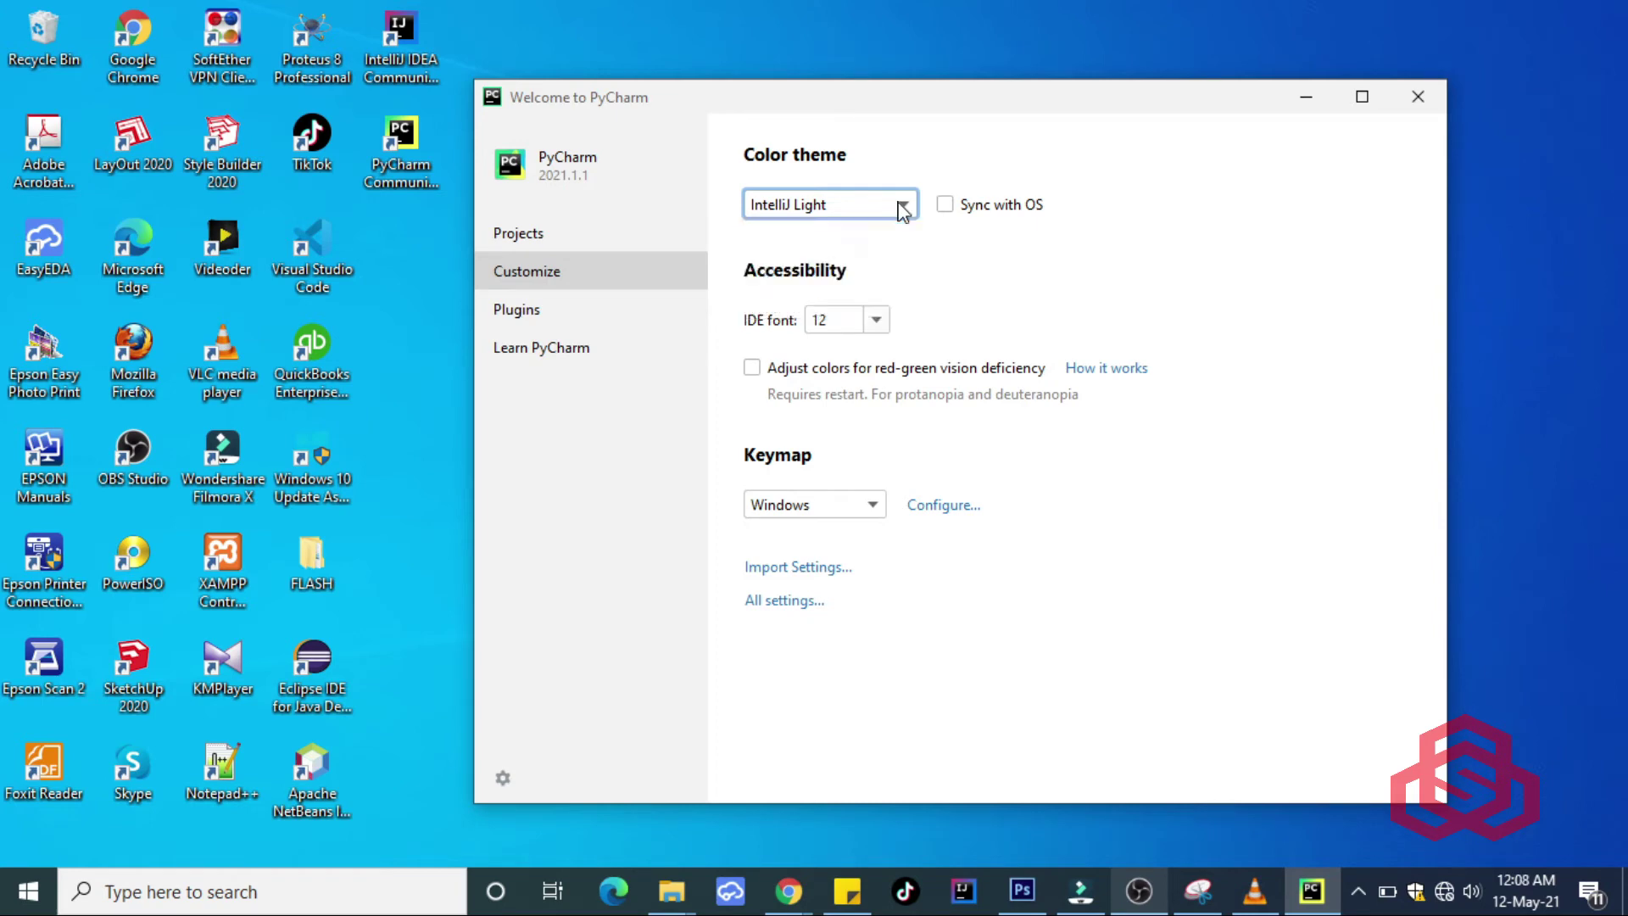
pyautogui.click(876, 319)
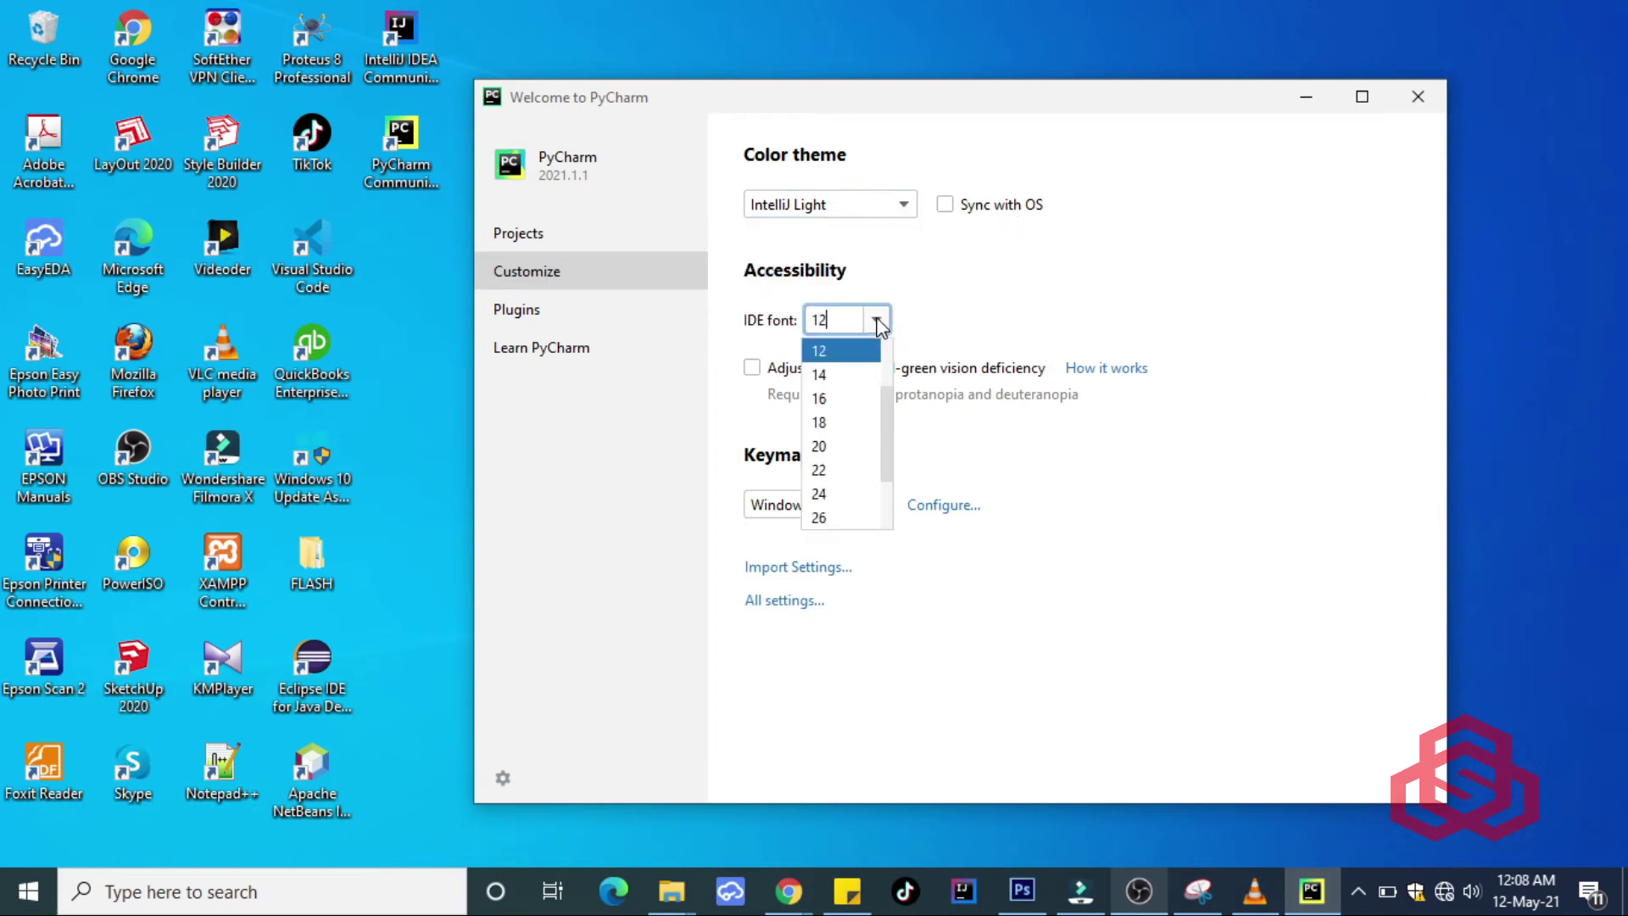
pyautogui.click(847, 395)
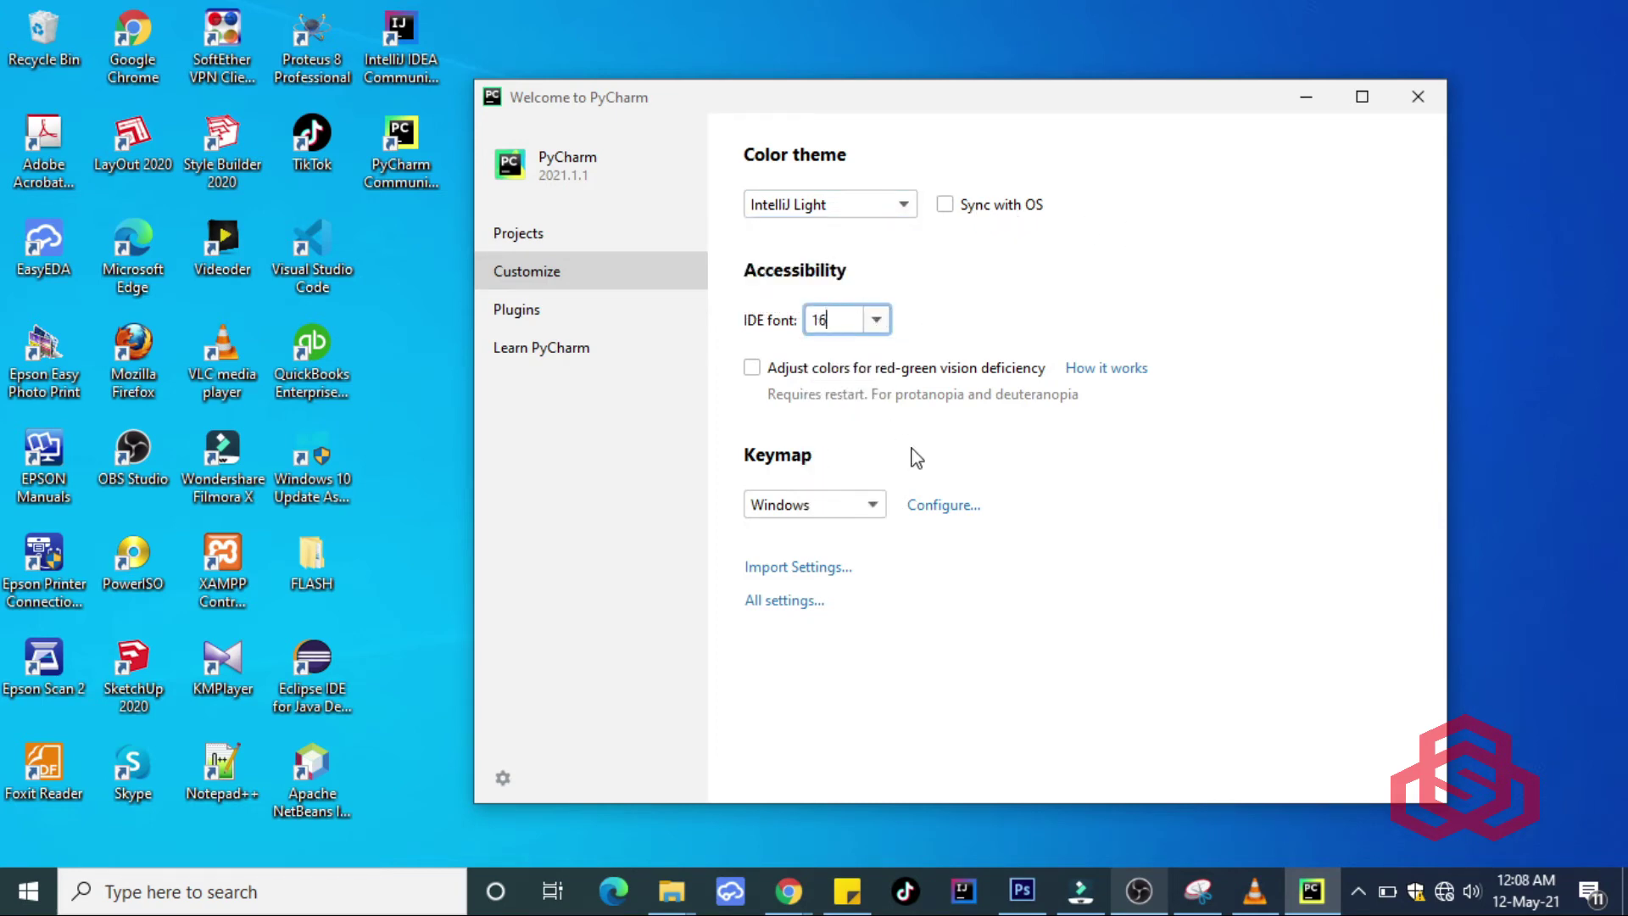
pyautogui.moveTo(878, 78); pyautogui.dragTo(1021, 100)
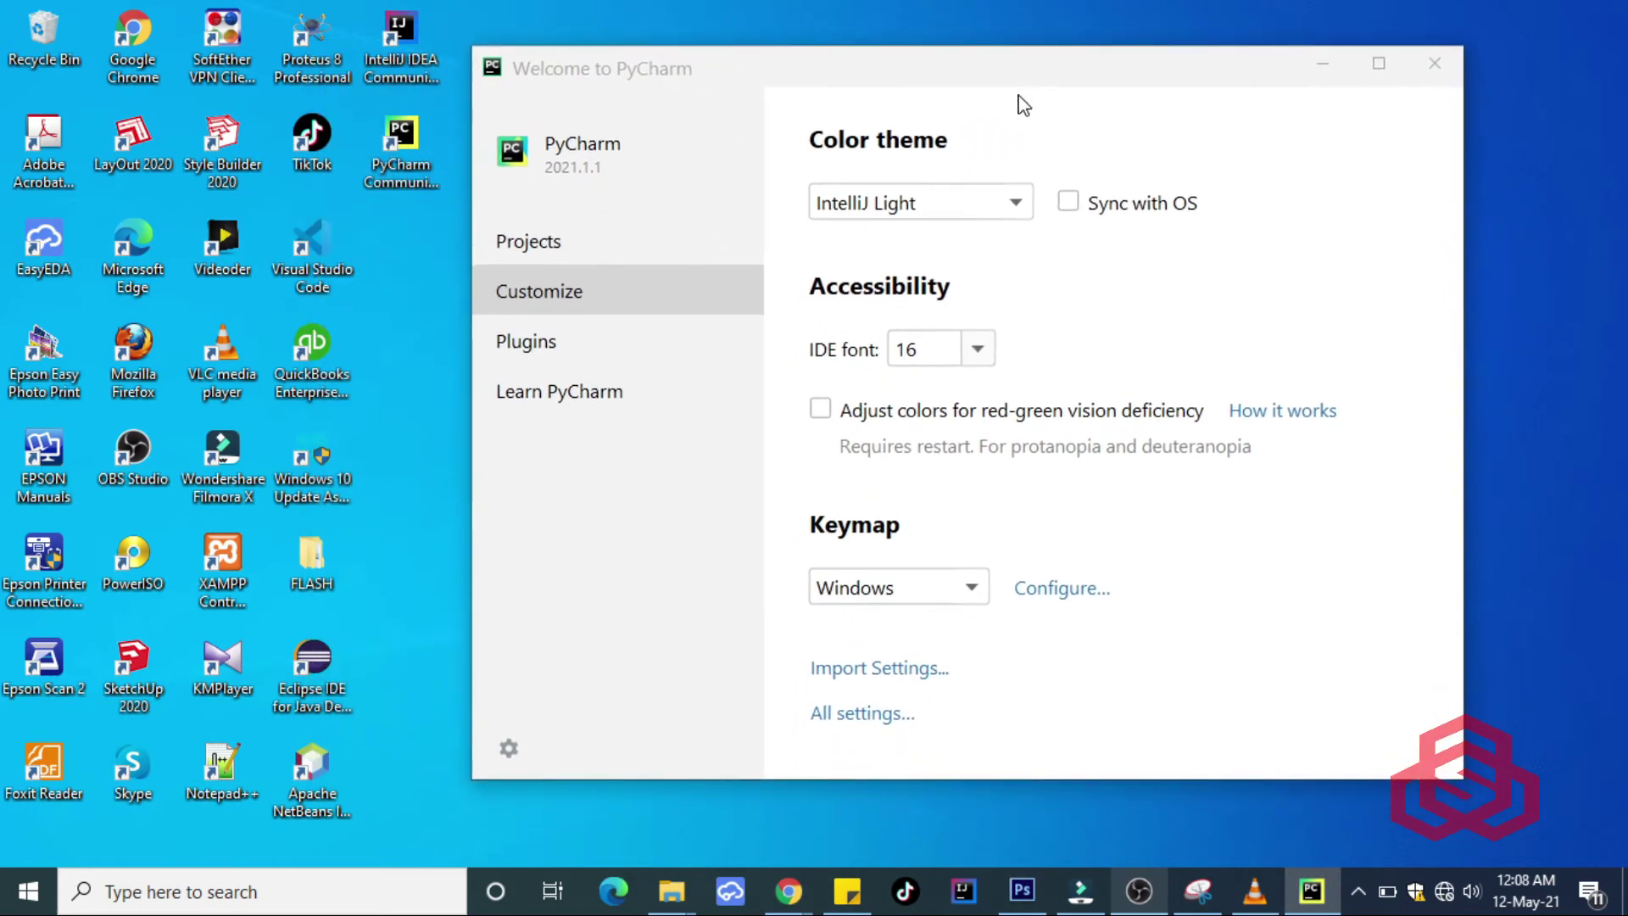
# Step: Look at the plugin Marketplace and the Learn PyCharm courses and resources
pyautogui.click(576, 350)
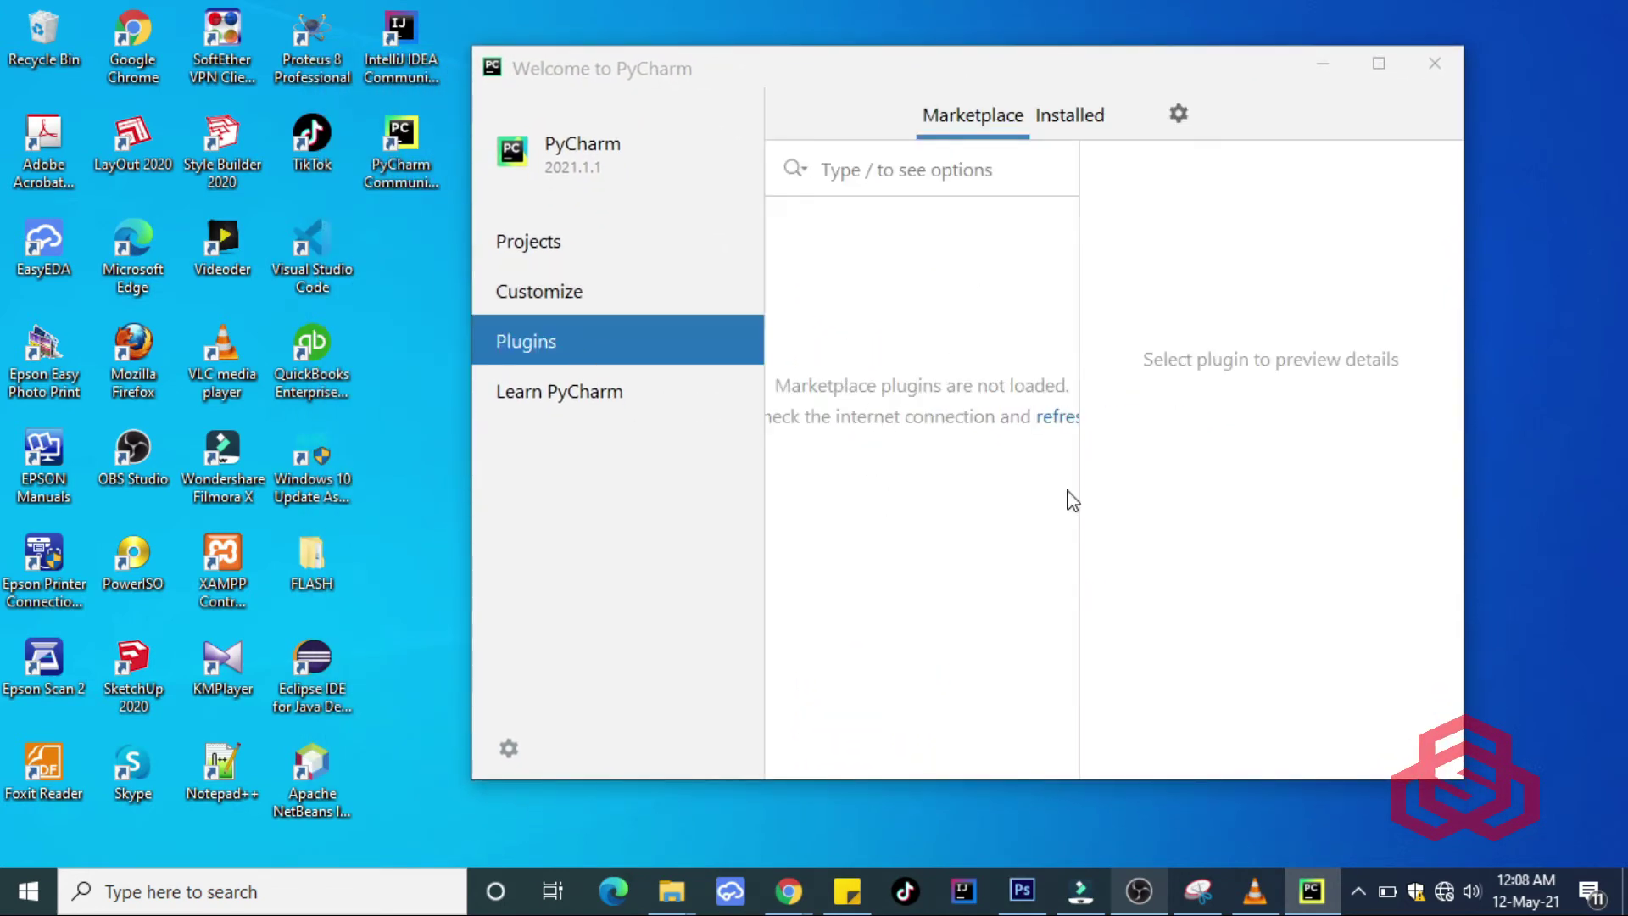
pyautogui.moveTo(1079, 338); pyautogui.dragTo(1153, 334)
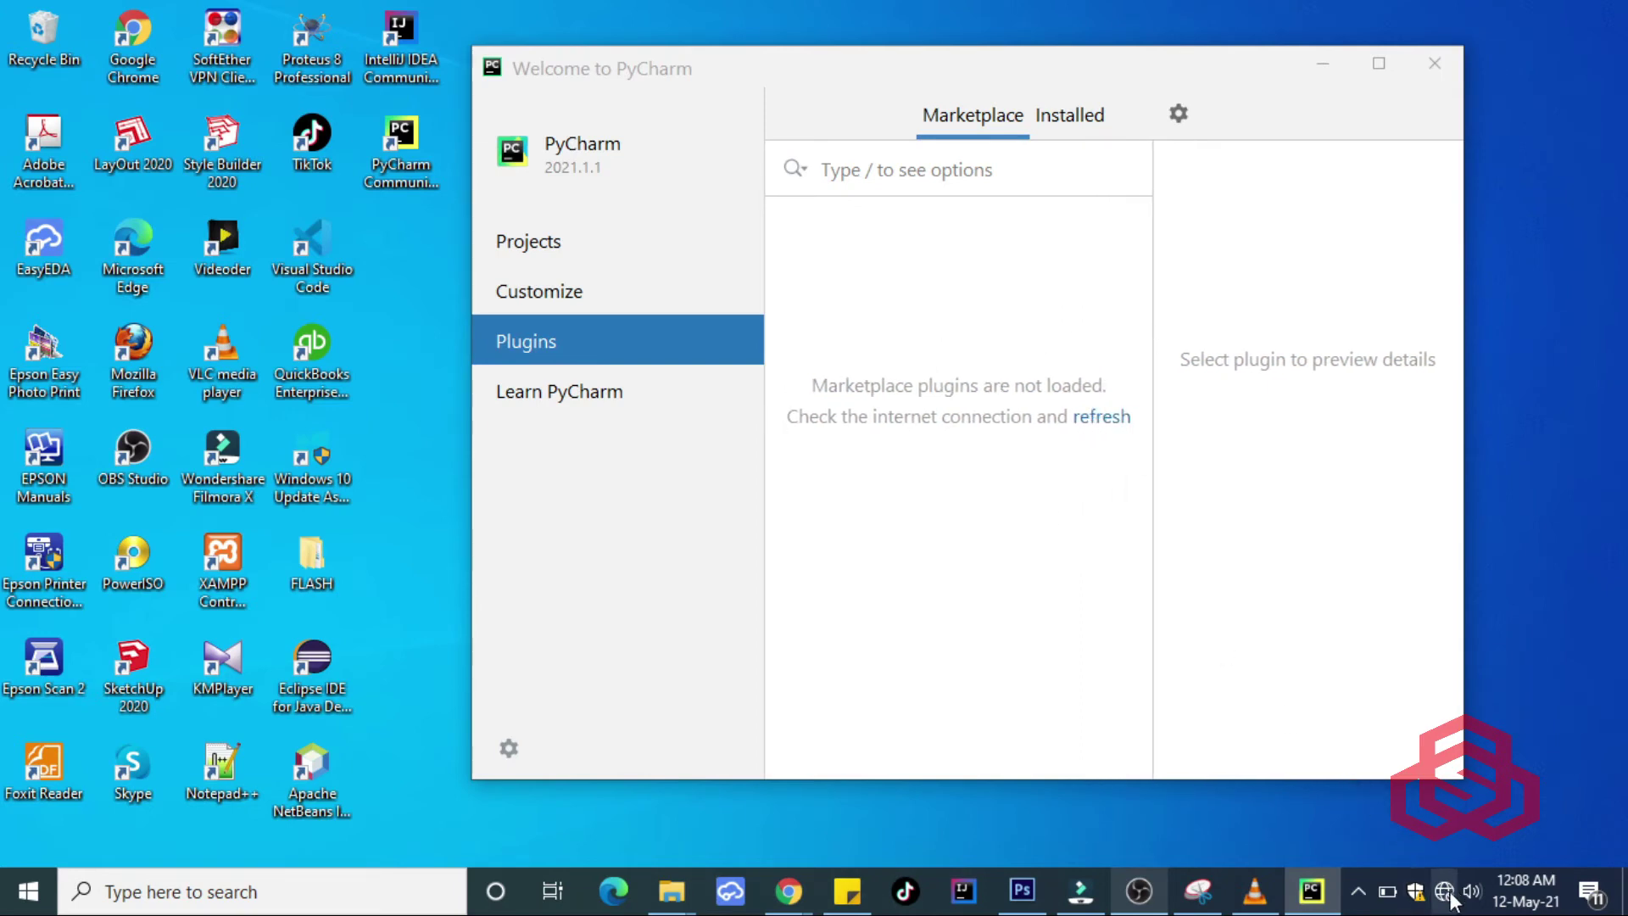
pyautogui.click(585, 396)
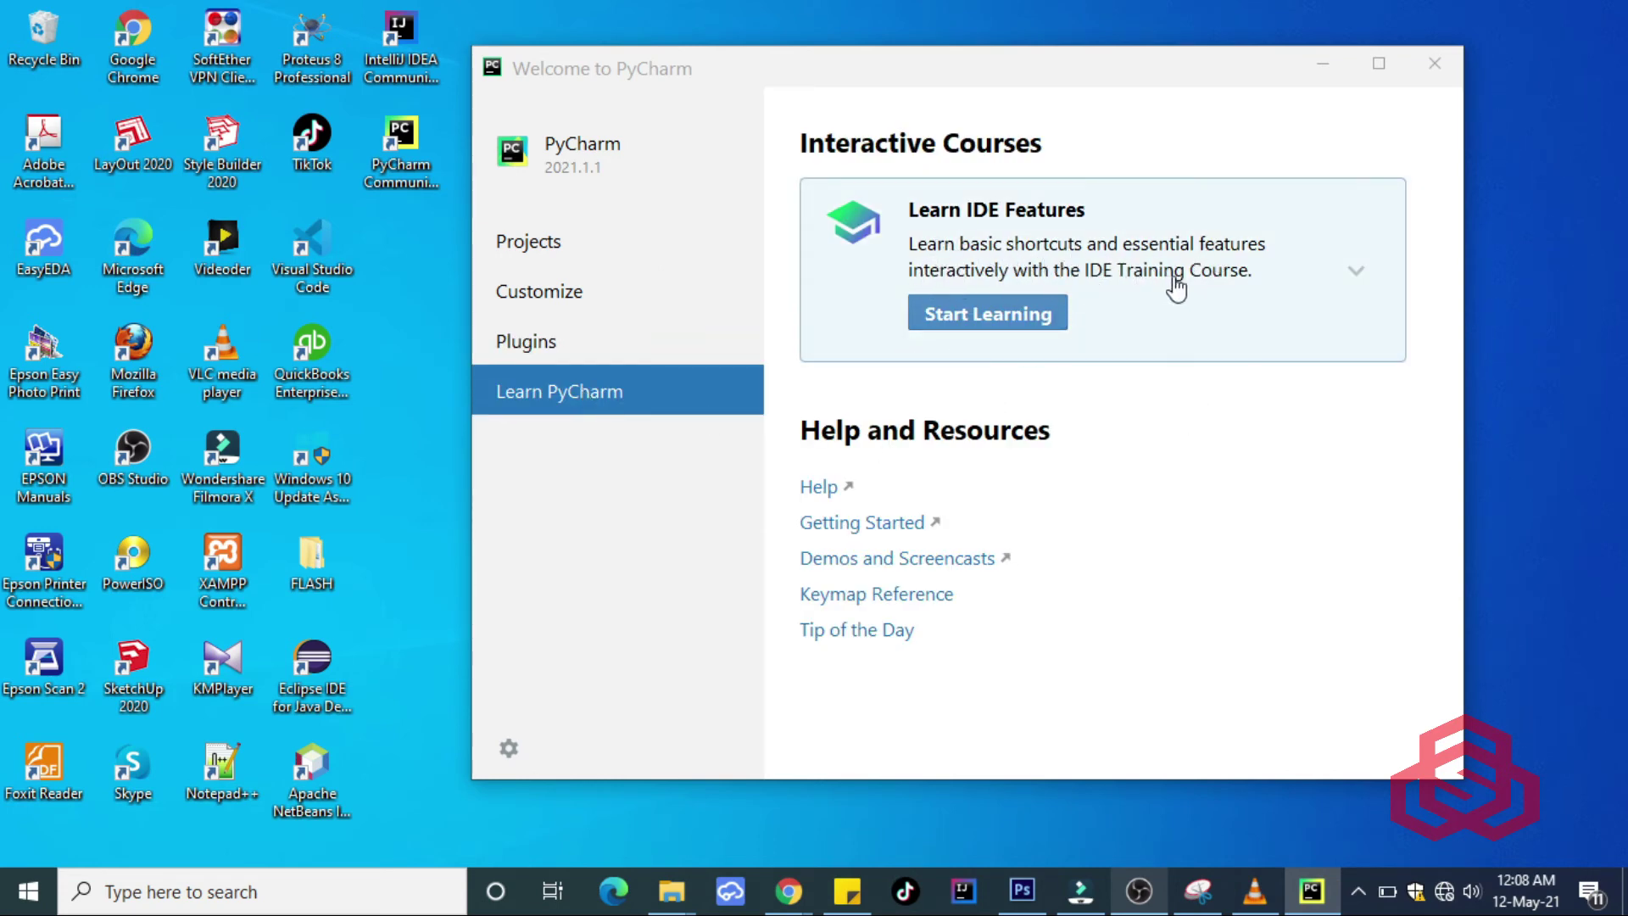
# Step: Start a new project and set its location to a HelloWorld folder inside PycharmProject in the user's folder
pyautogui.click(549, 247)
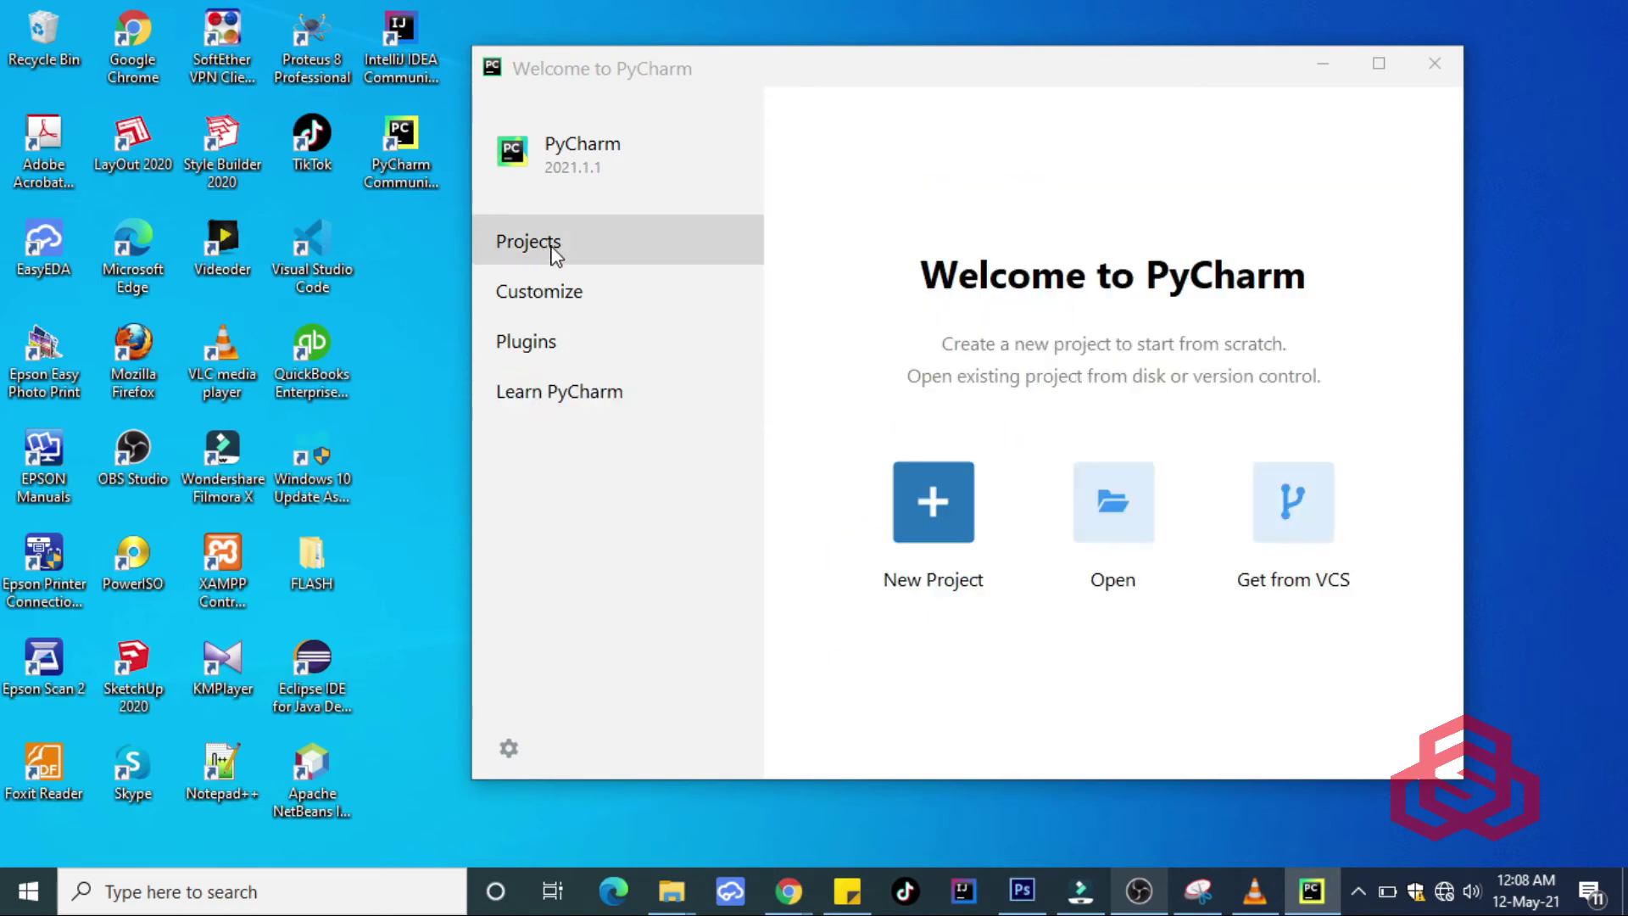
pyautogui.click(938, 500)
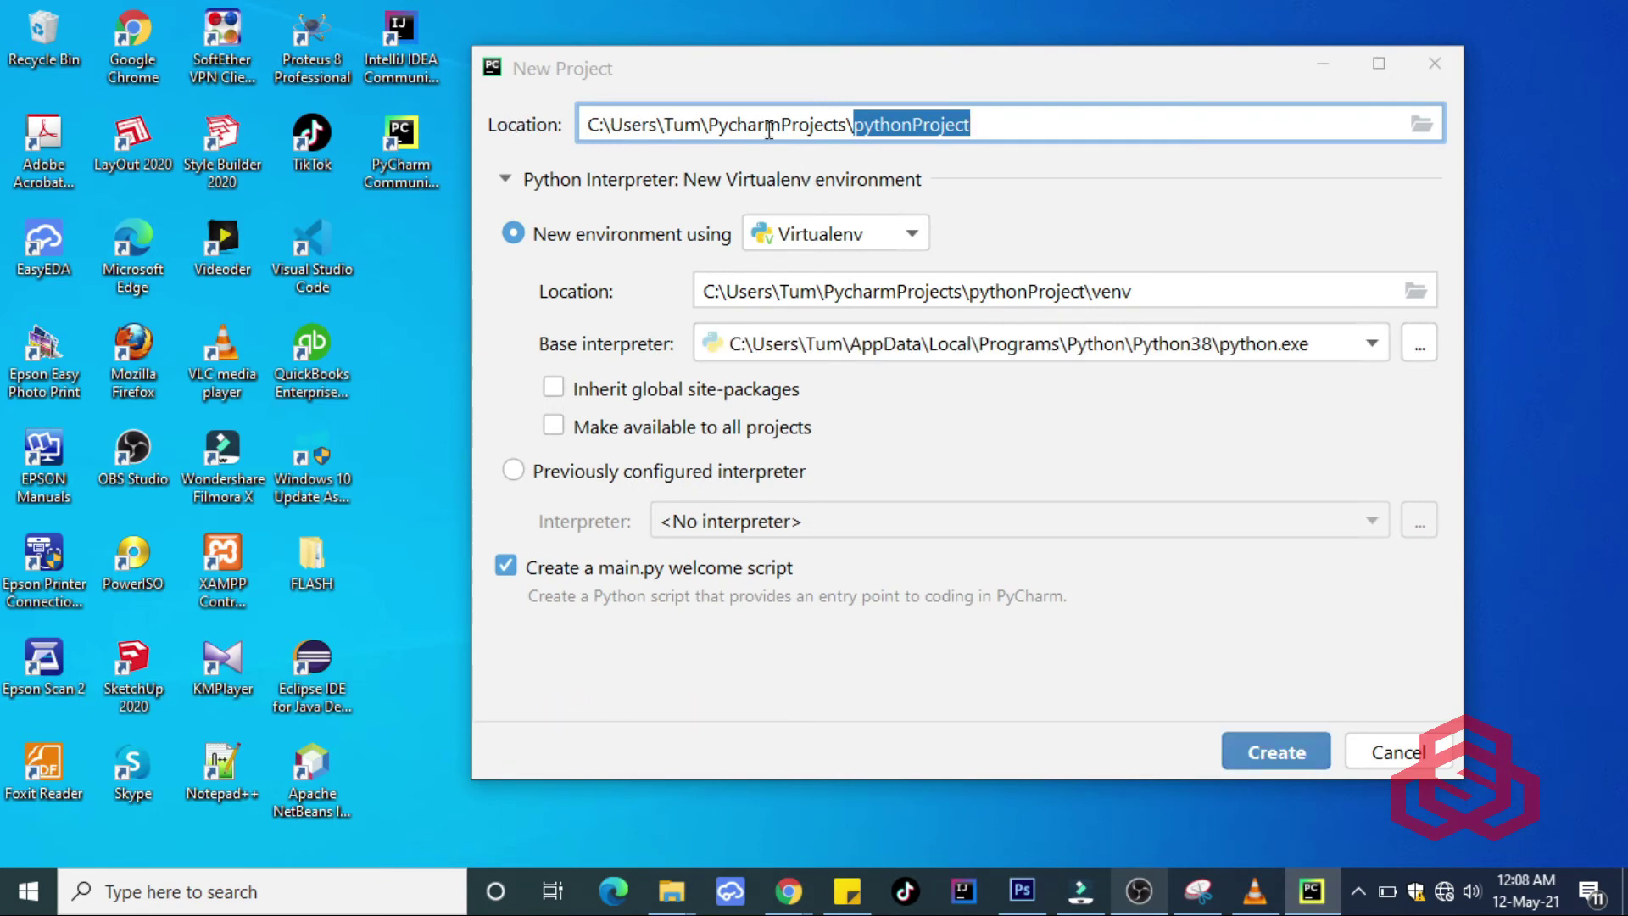
pyautogui.press('BackSpace')
pyautogui.press('BackSpace')
pyautogui.press('BackSpace')
pyautogui.write('\\He')
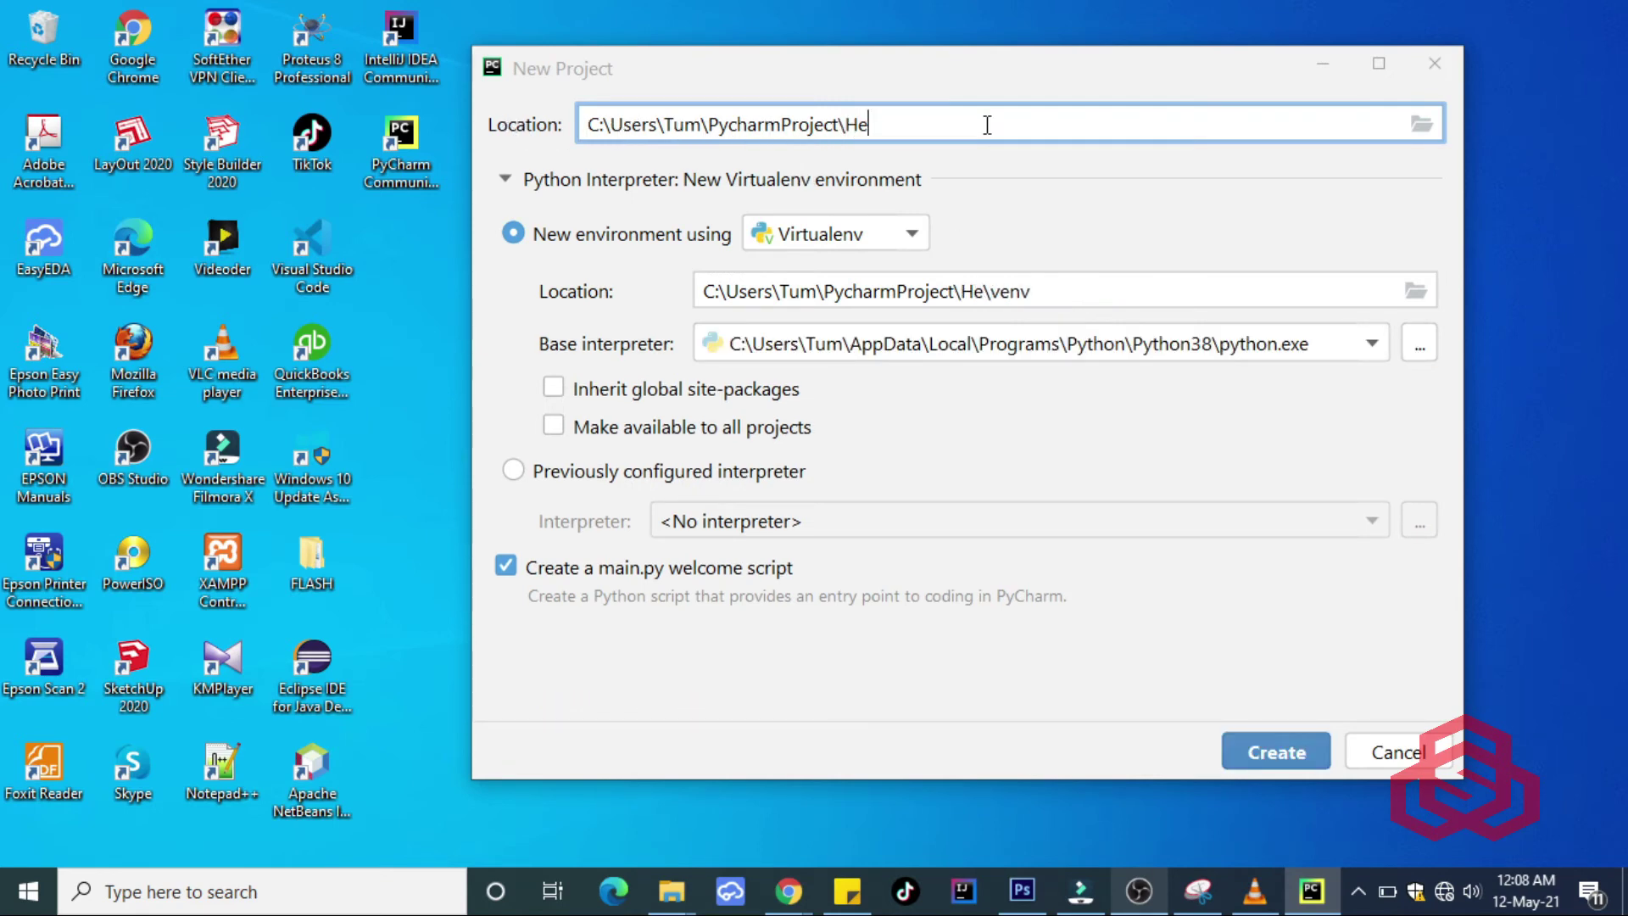
pyautogui.write('lloWorld')
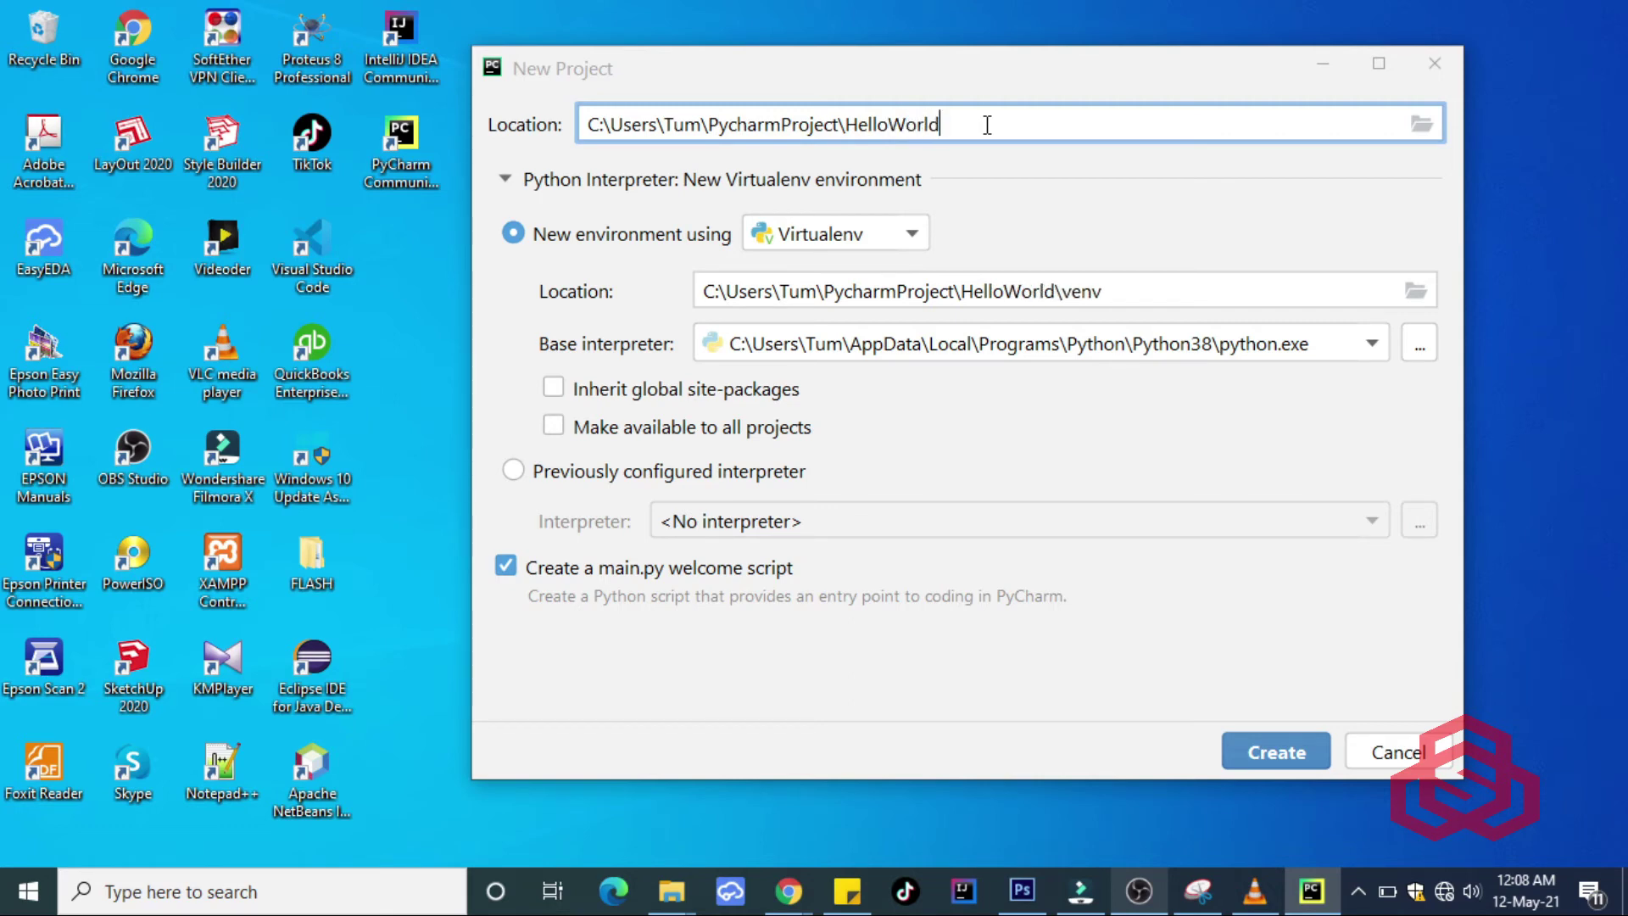
# Step: Review the environment types, keep Virtualenv, and create the project with the main.py welcome script
pyautogui.click(920, 235)
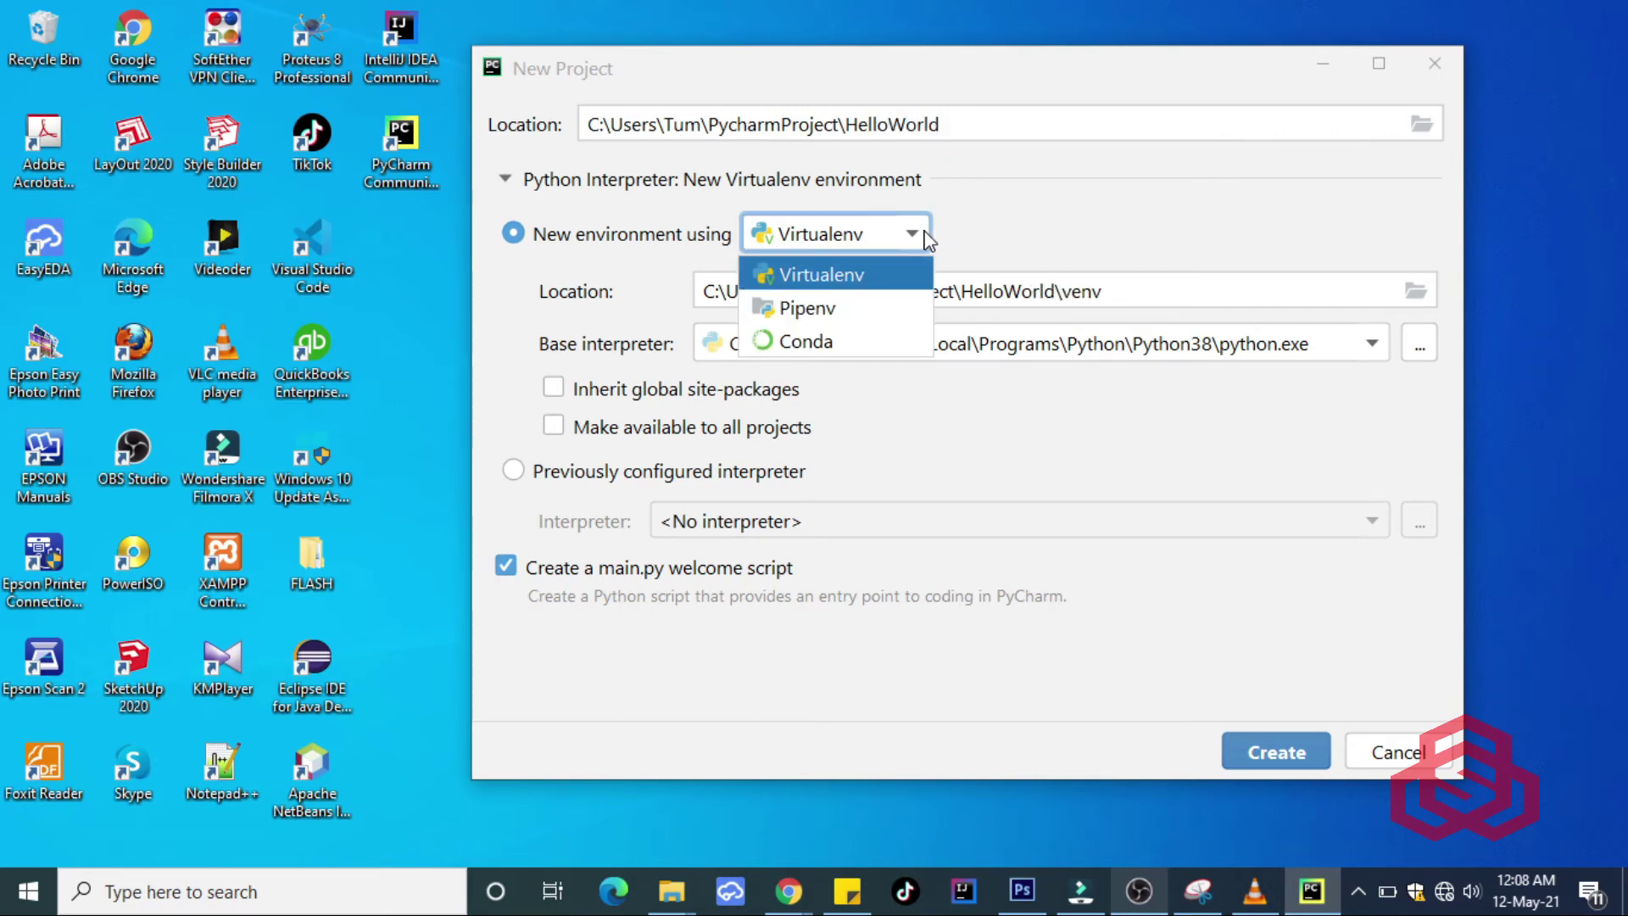
pyautogui.click(917, 230)
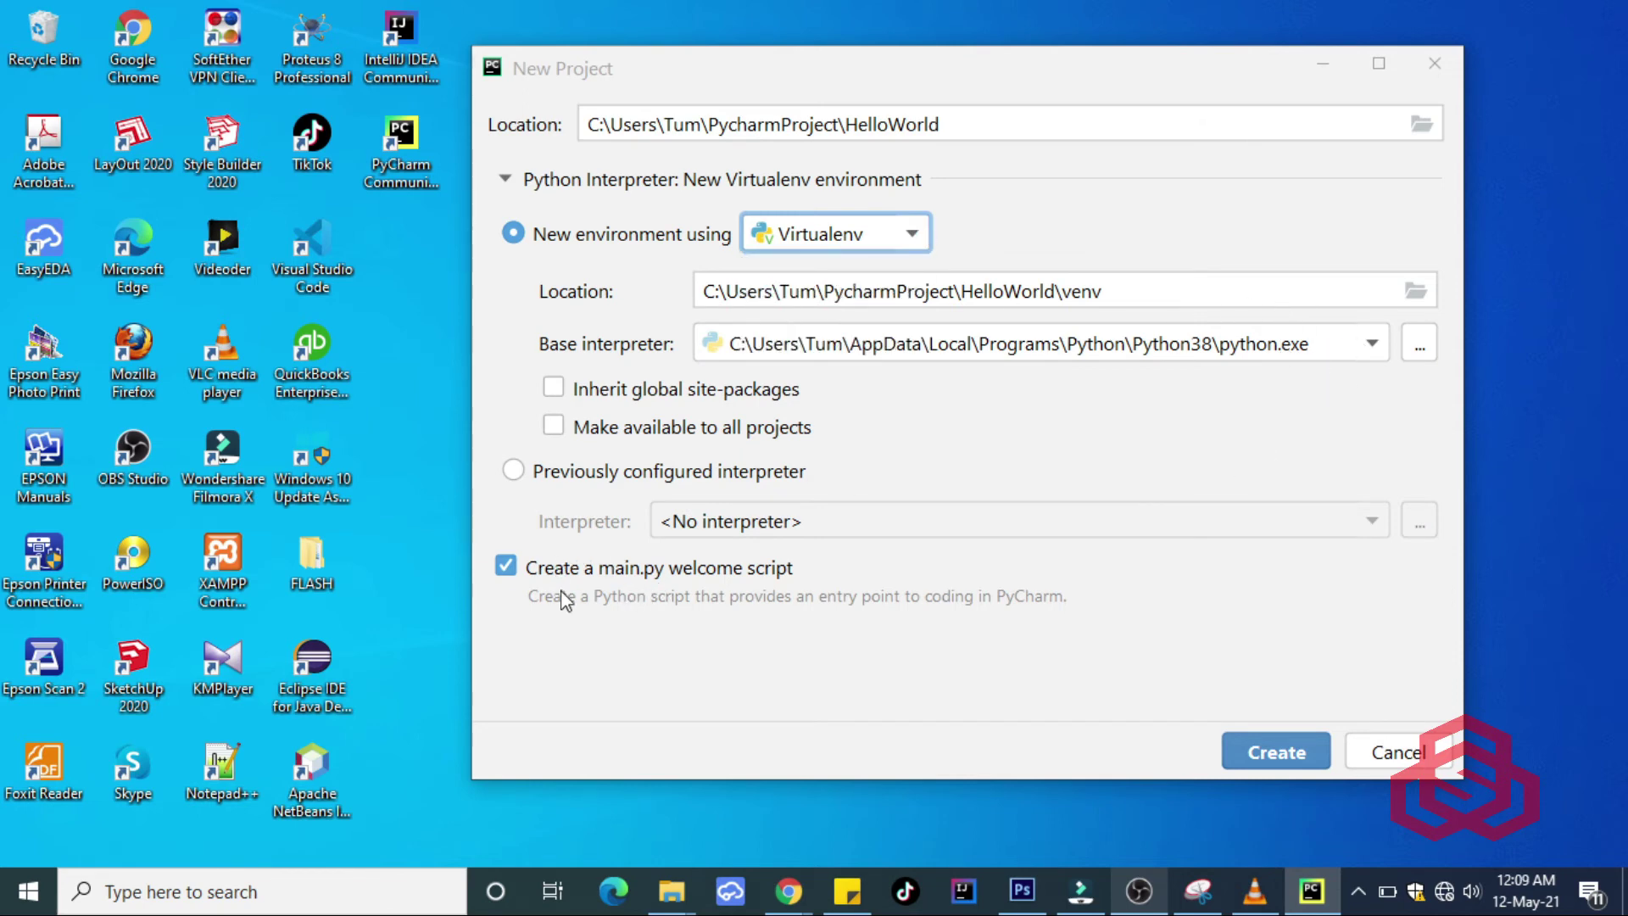
pyautogui.click(1271, 753)
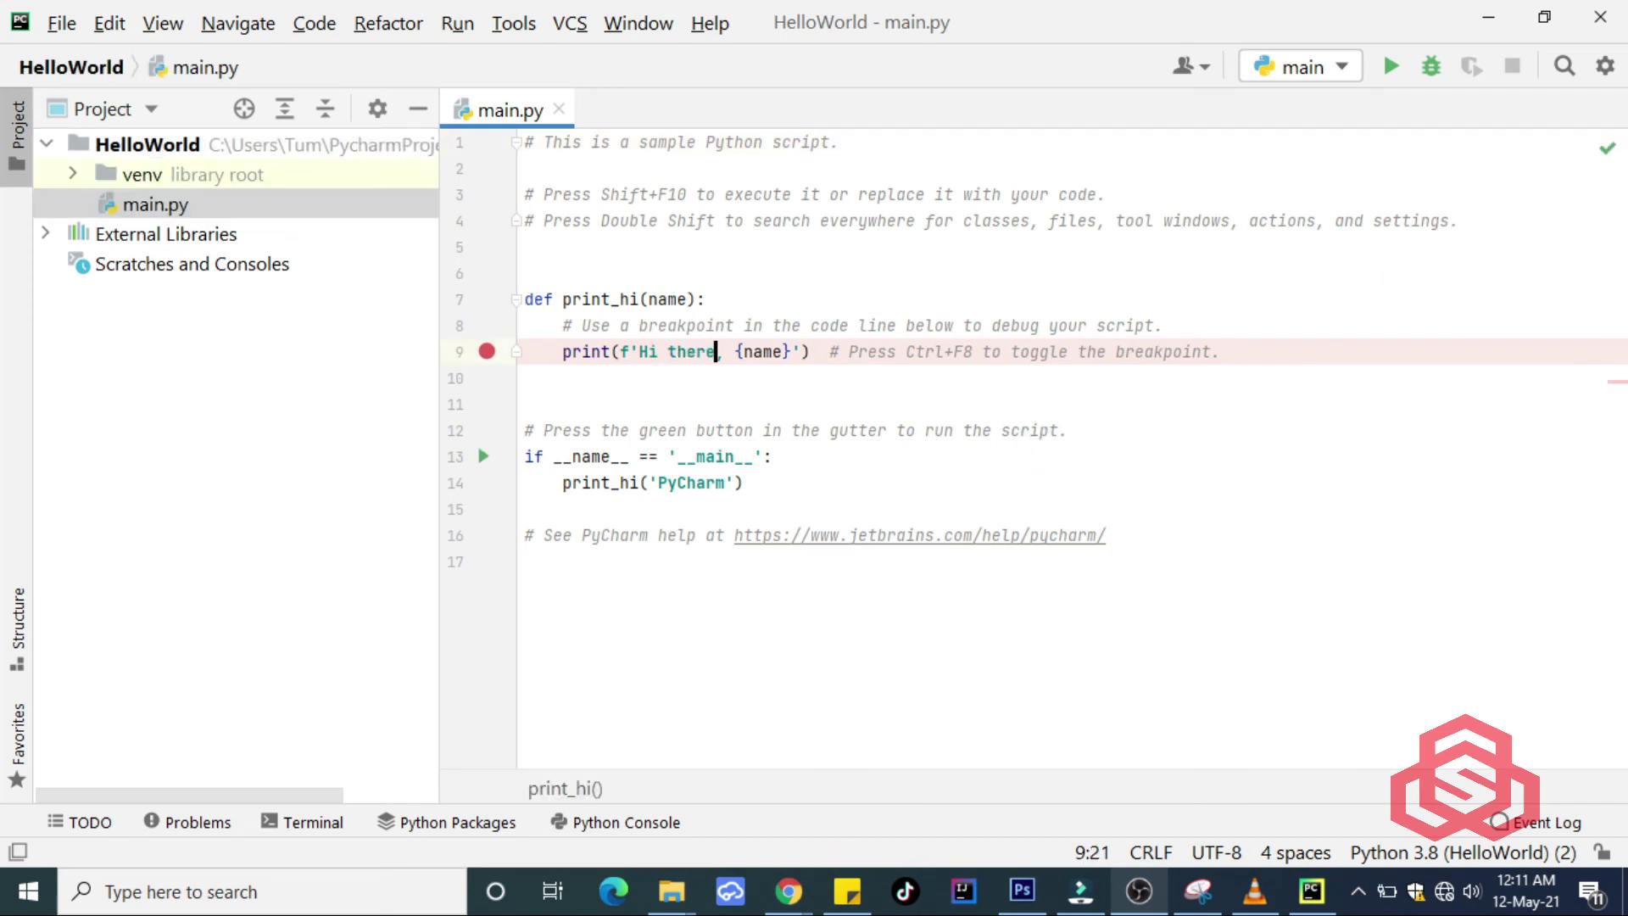
# Step: In main.py, change the printed greeting on line 9 to "Hi there!" and the print_hi argument to "Welcome to SonaLabs.org..."
pyautogui.write('!')
pyautogui.click(783, 480)
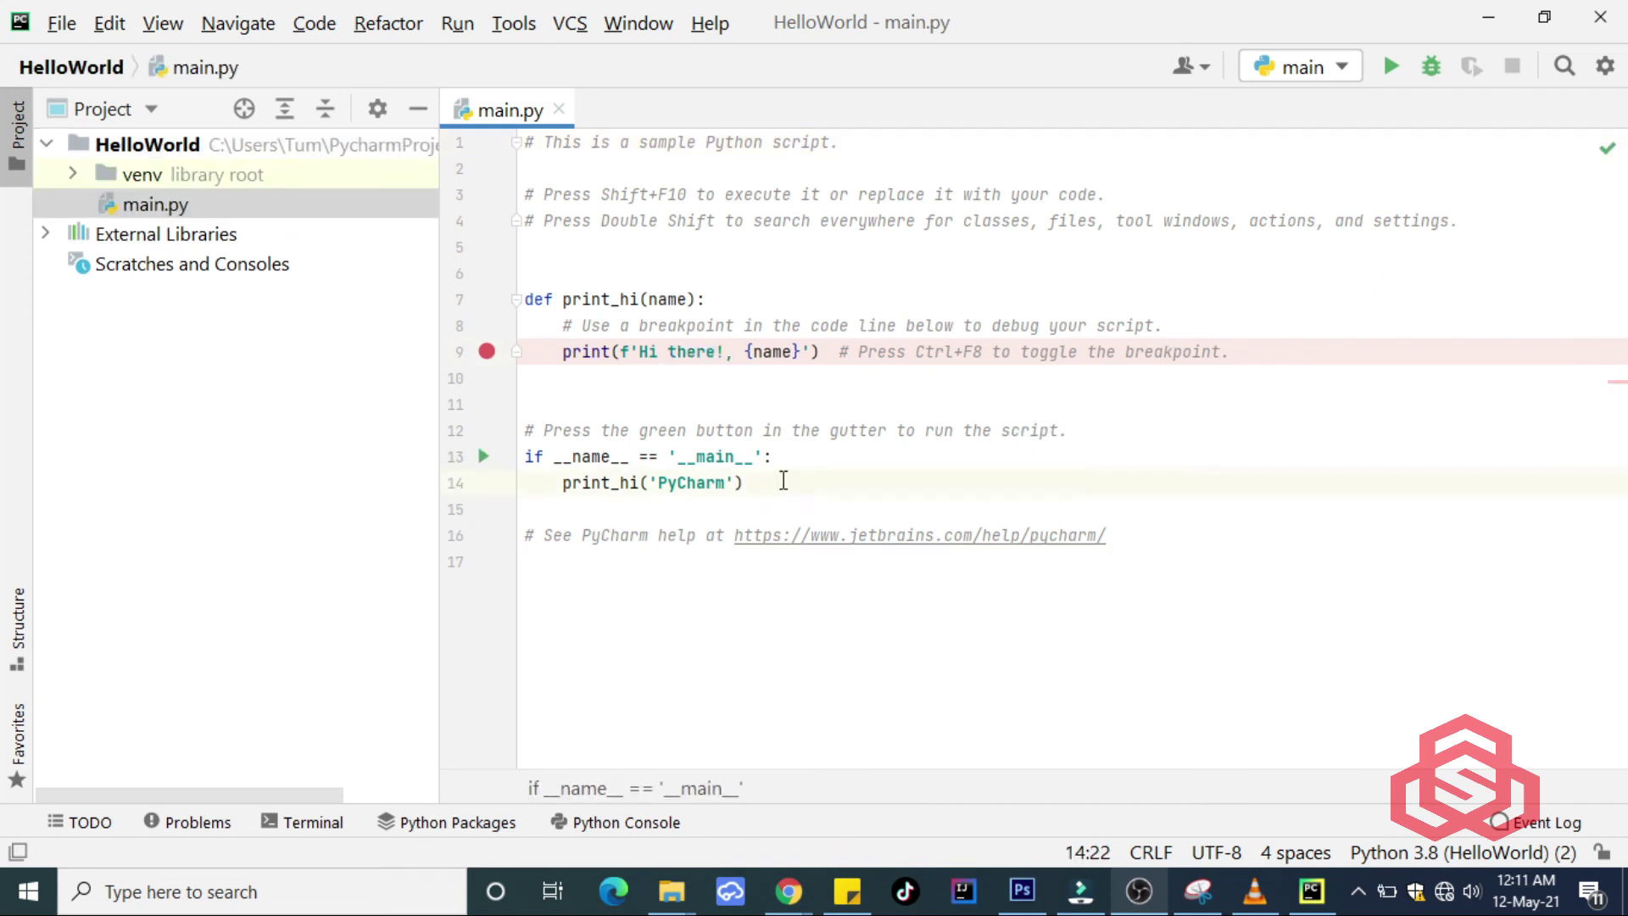
pyautogui.hotkey('ctrl', 'BackSpace')
pyautogui.write('Wel')
pyautogui.write('come to So')
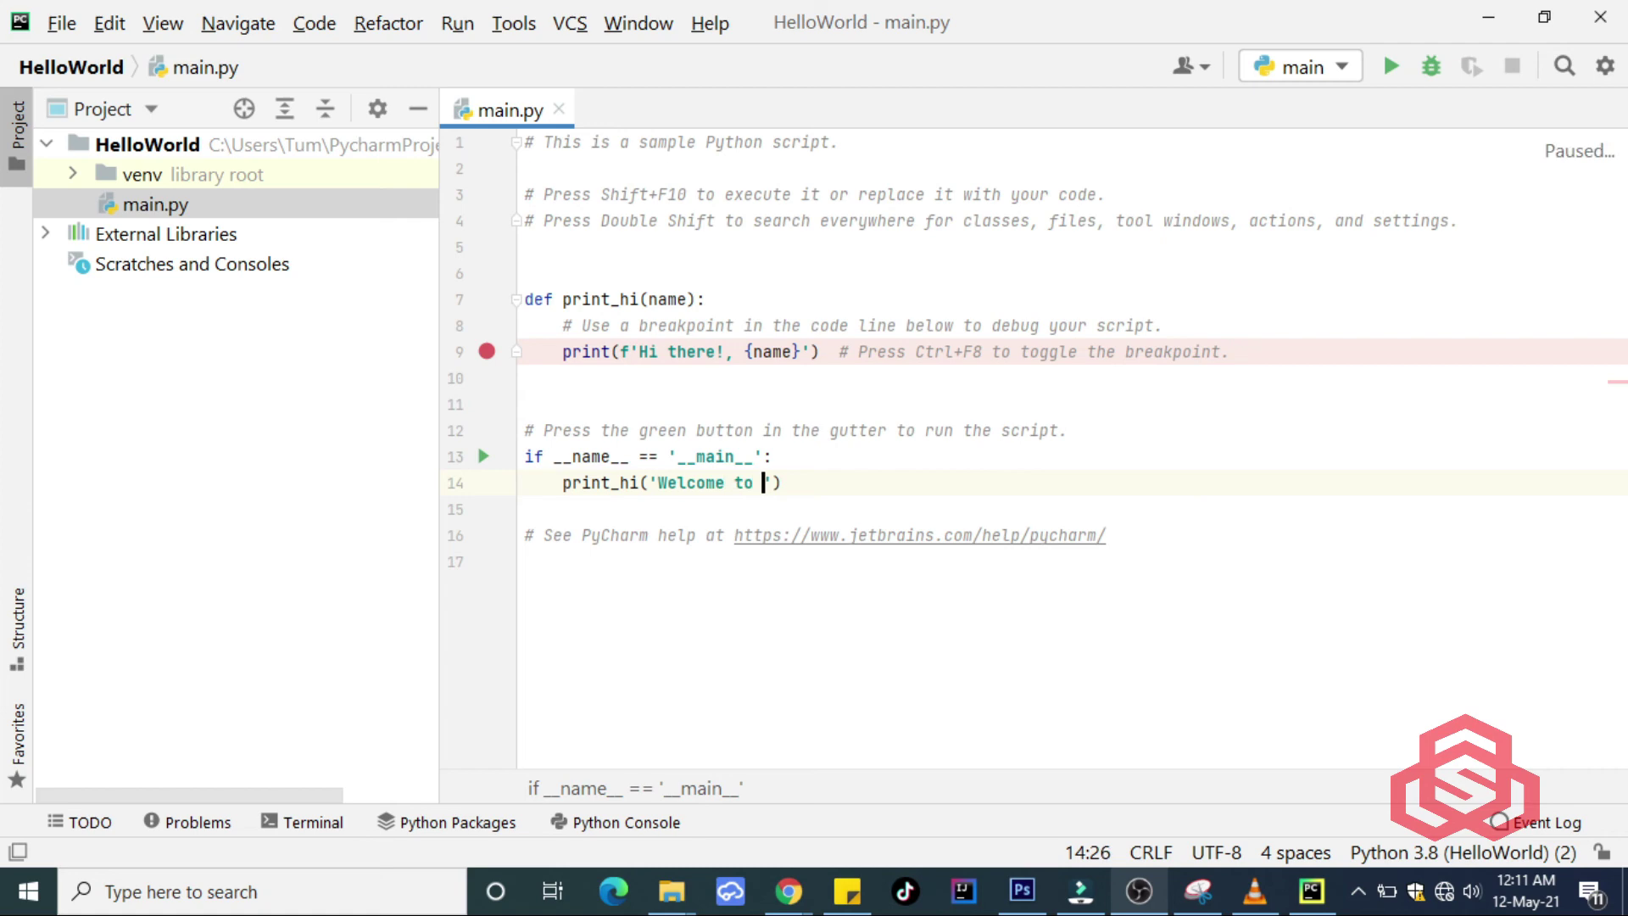
pyautogui.write('naLabs')
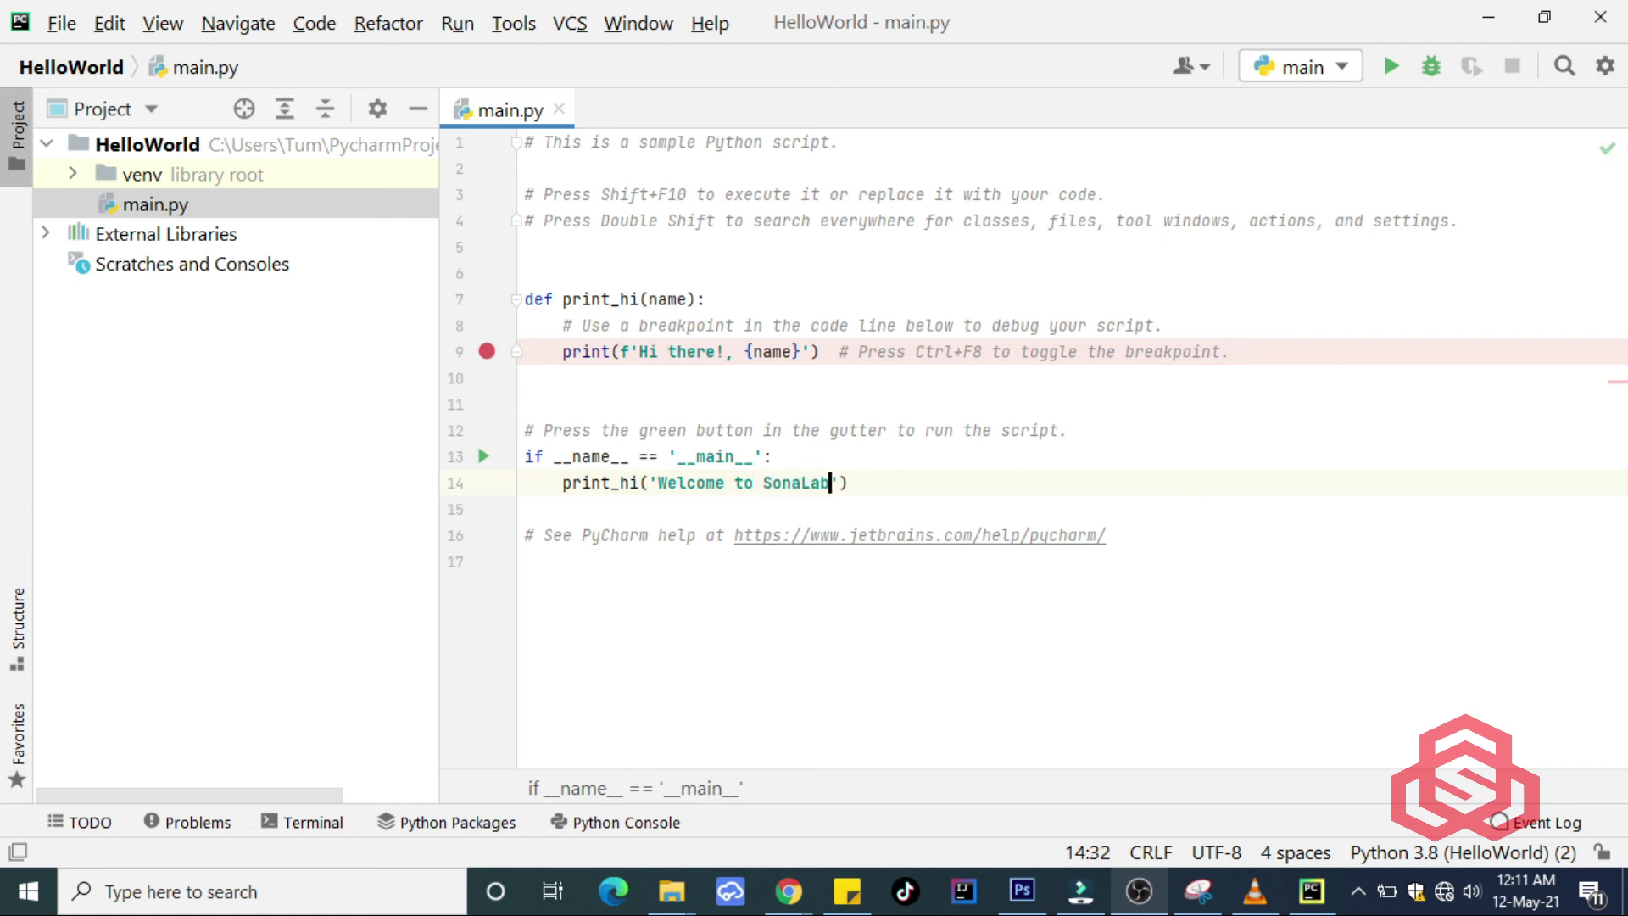
pyautogui.write('.org..')
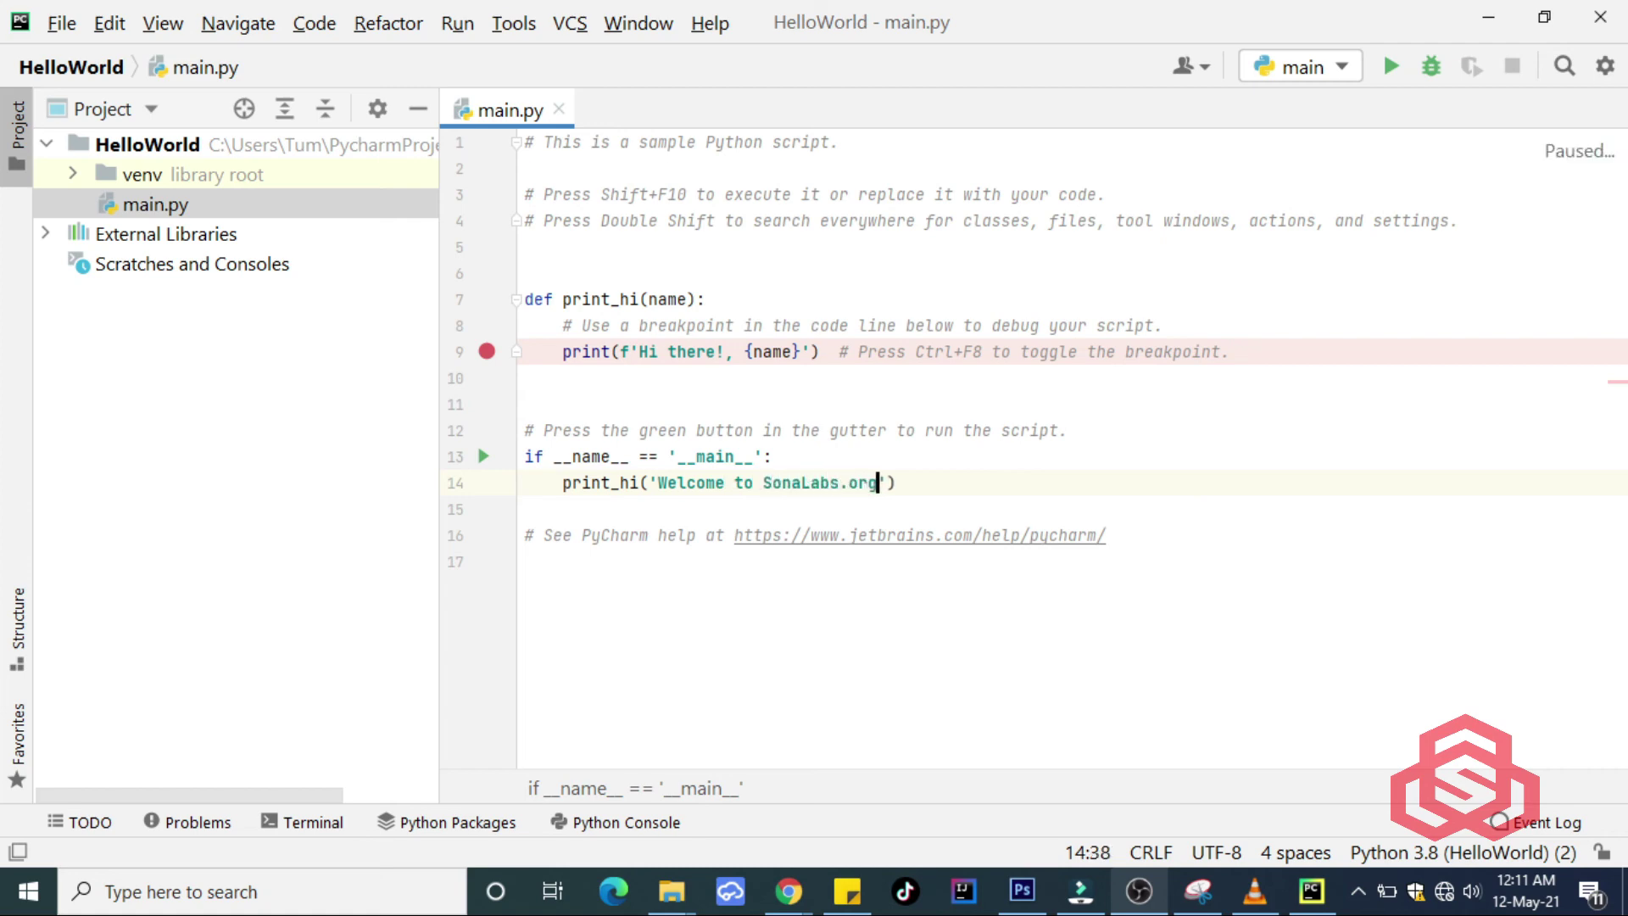
pyautogui.write('.')
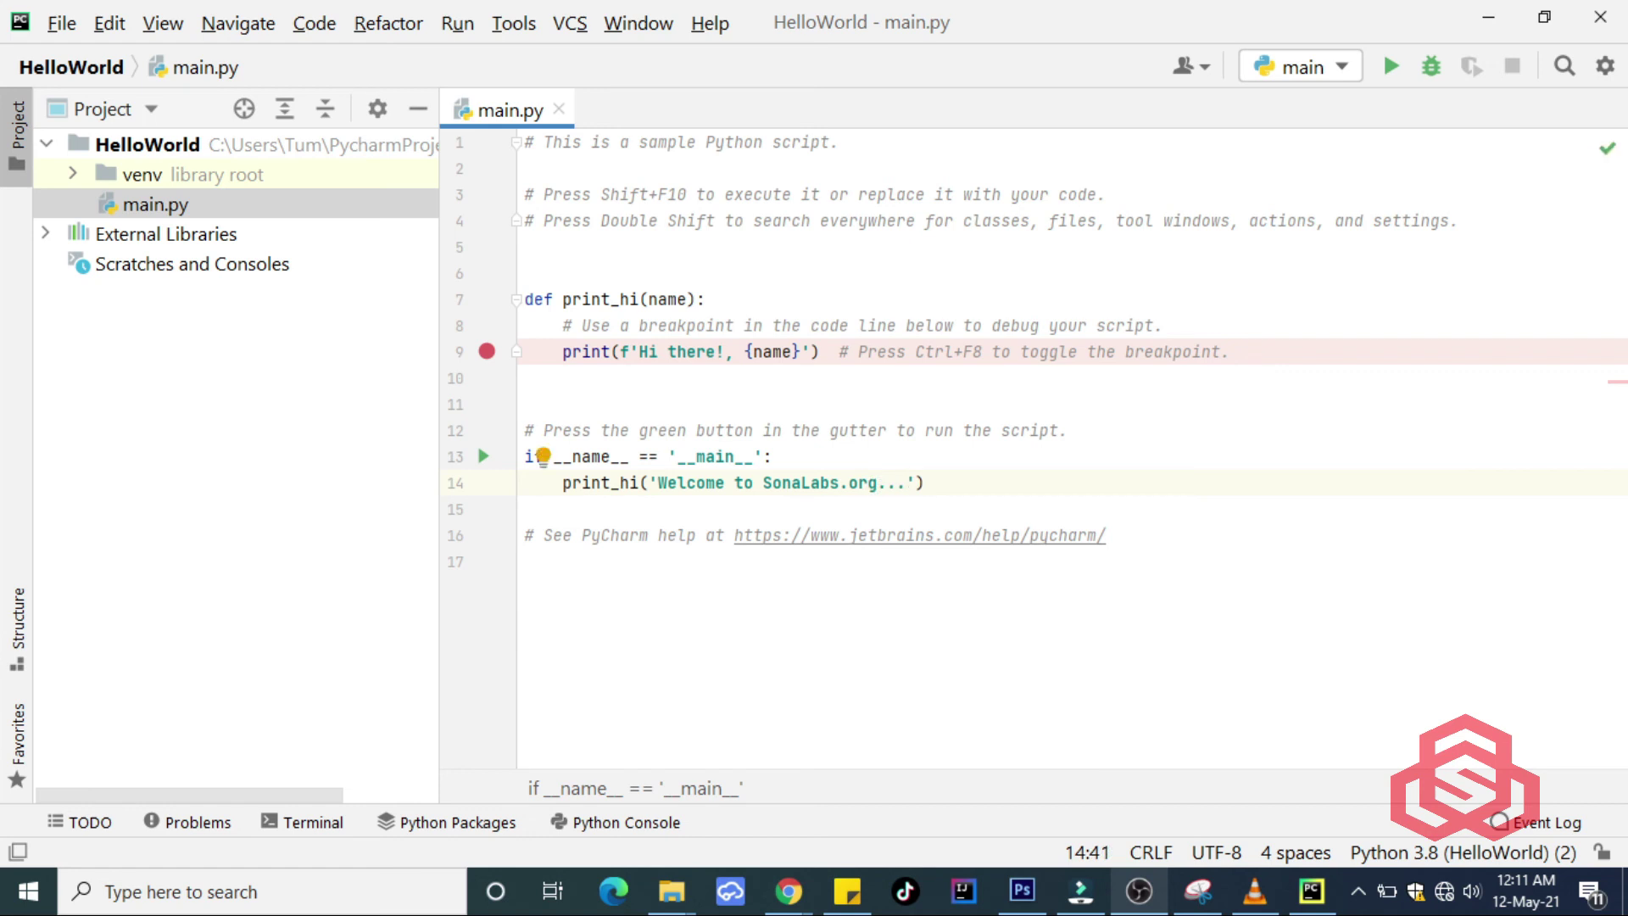
# Step: Remove the breakpoint on line 9 of main.py and run the main configuration
pyautogui.click(1455, 553)
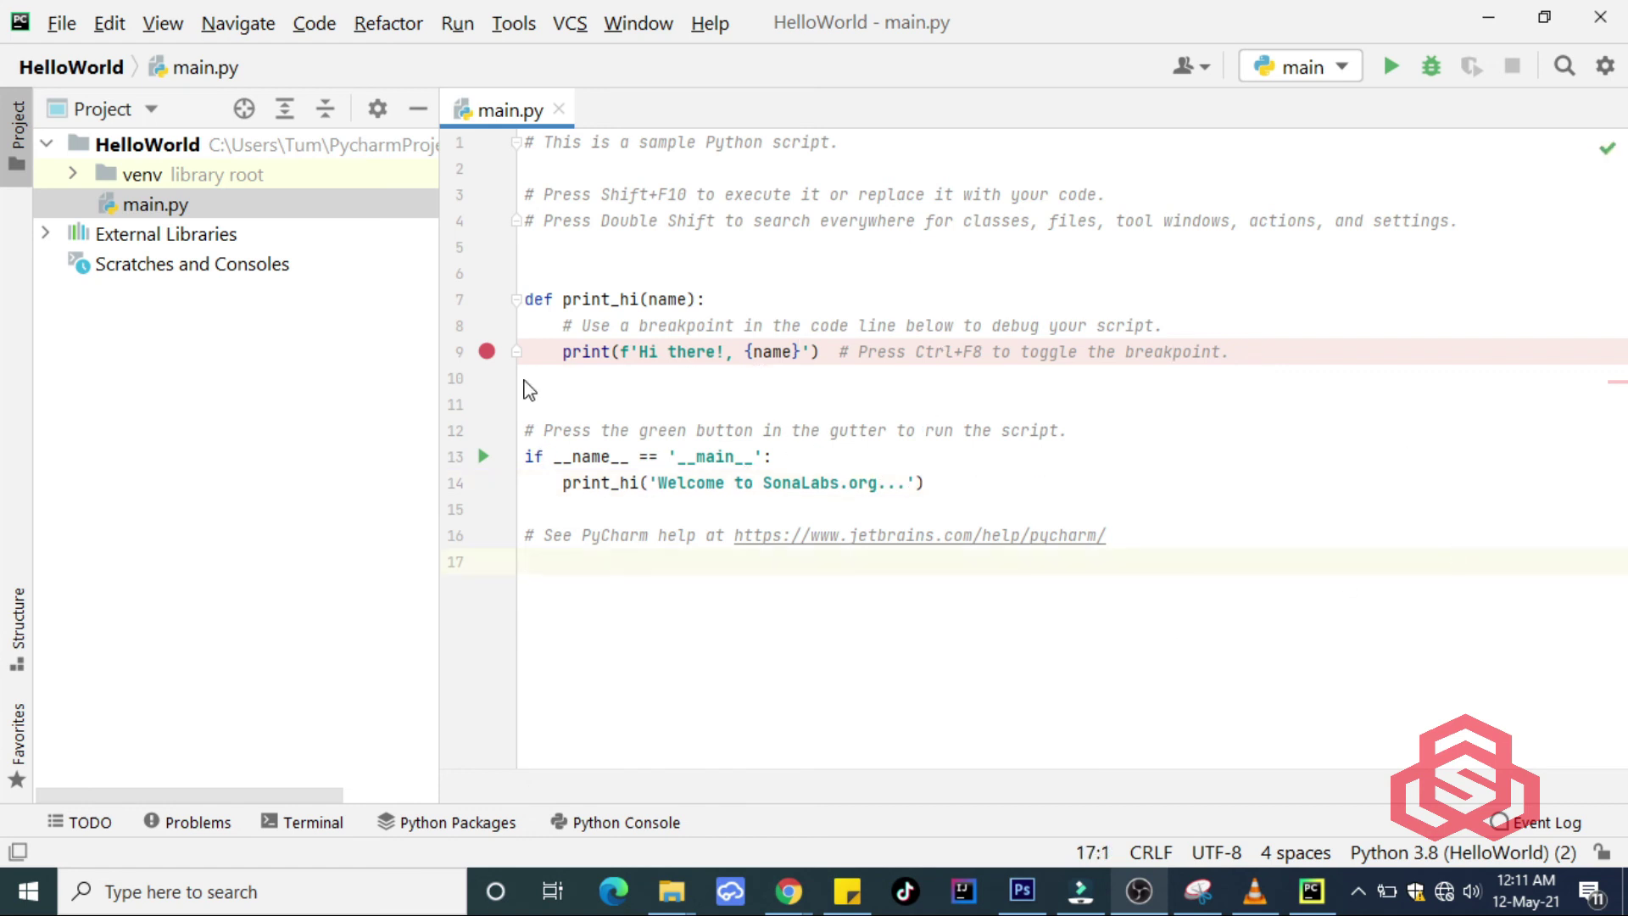
pyautogui.click(489, 355)
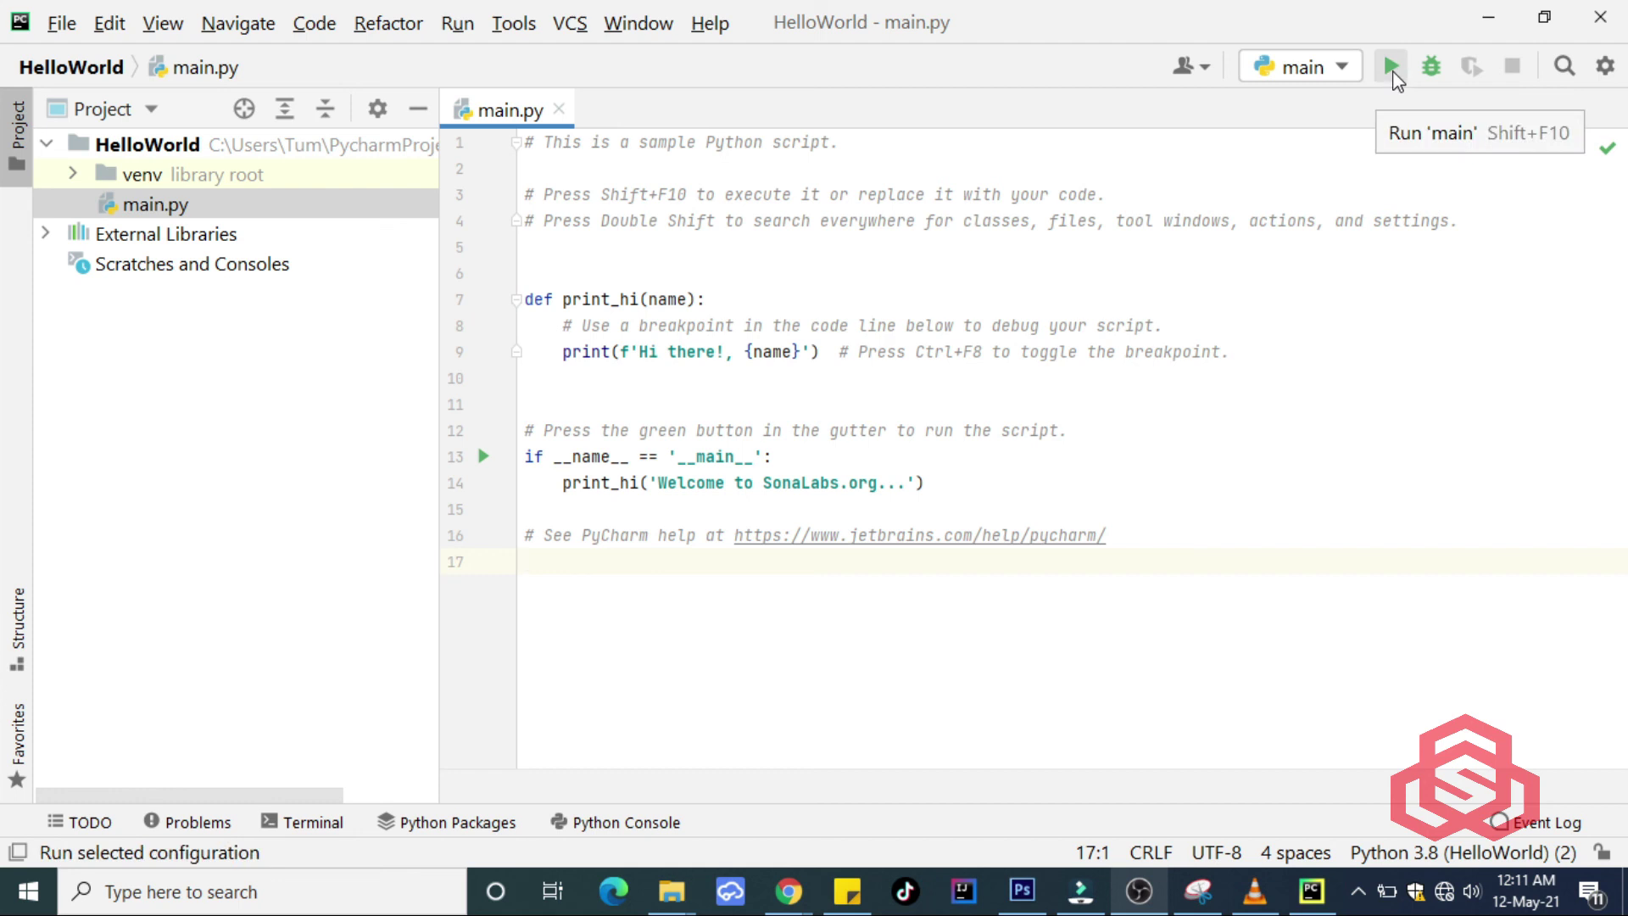
pyautogui.click(1393, 71)
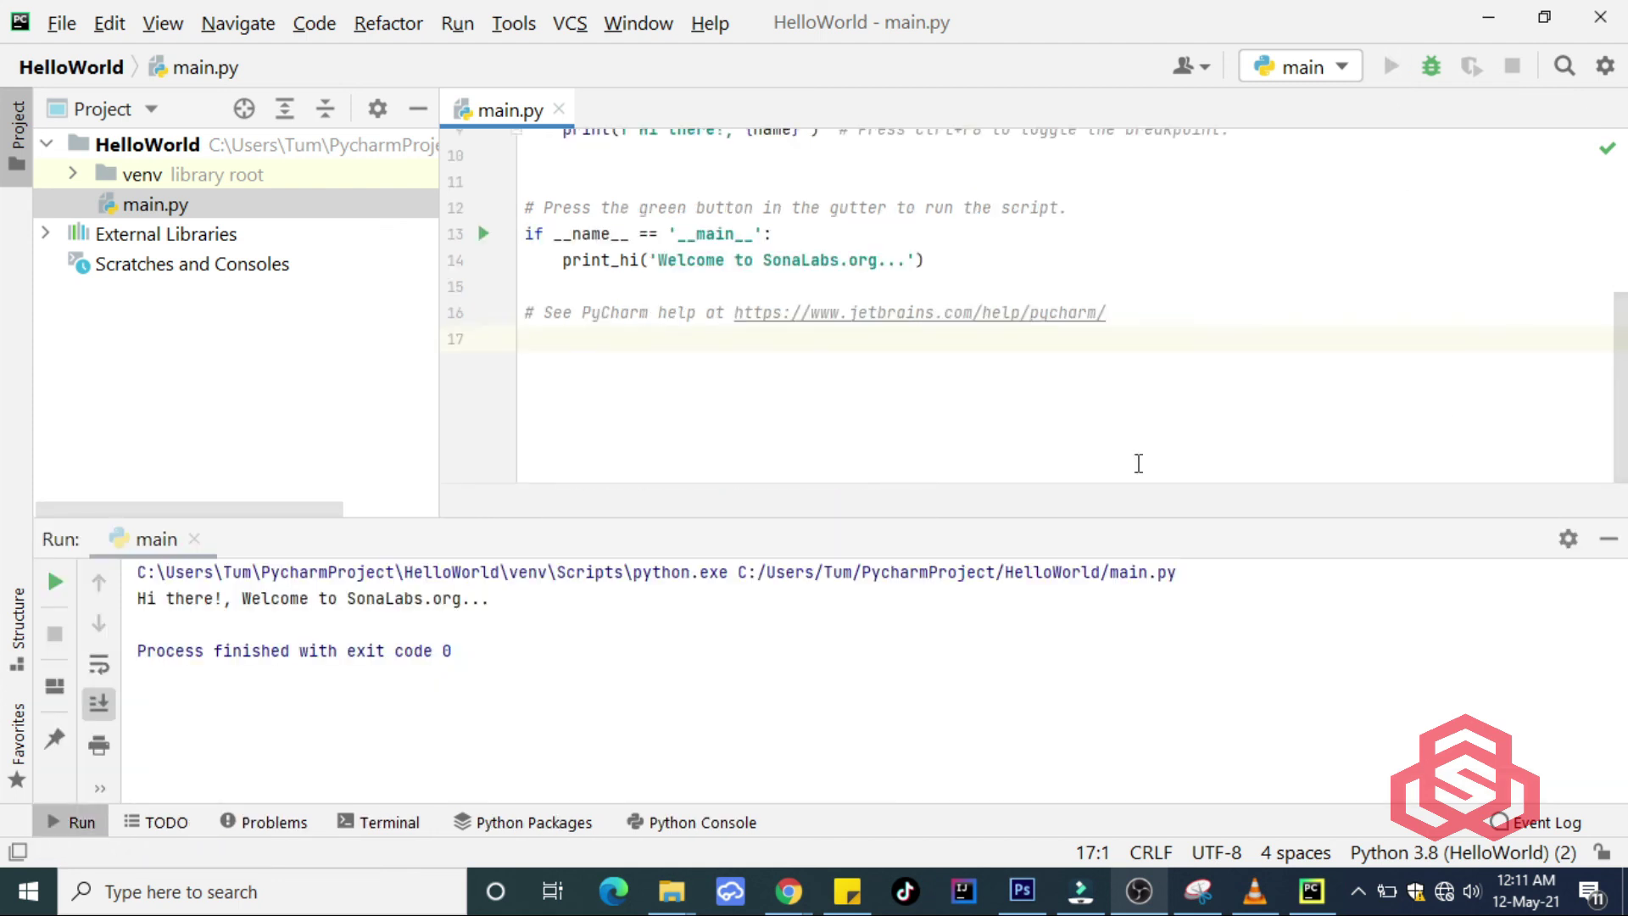
# Step: Examine the greeting line printed in the run output, then minimize the PyCharm window
pyautogui.moveTo(496, 599); pyautogui.dragTo(122, 595)
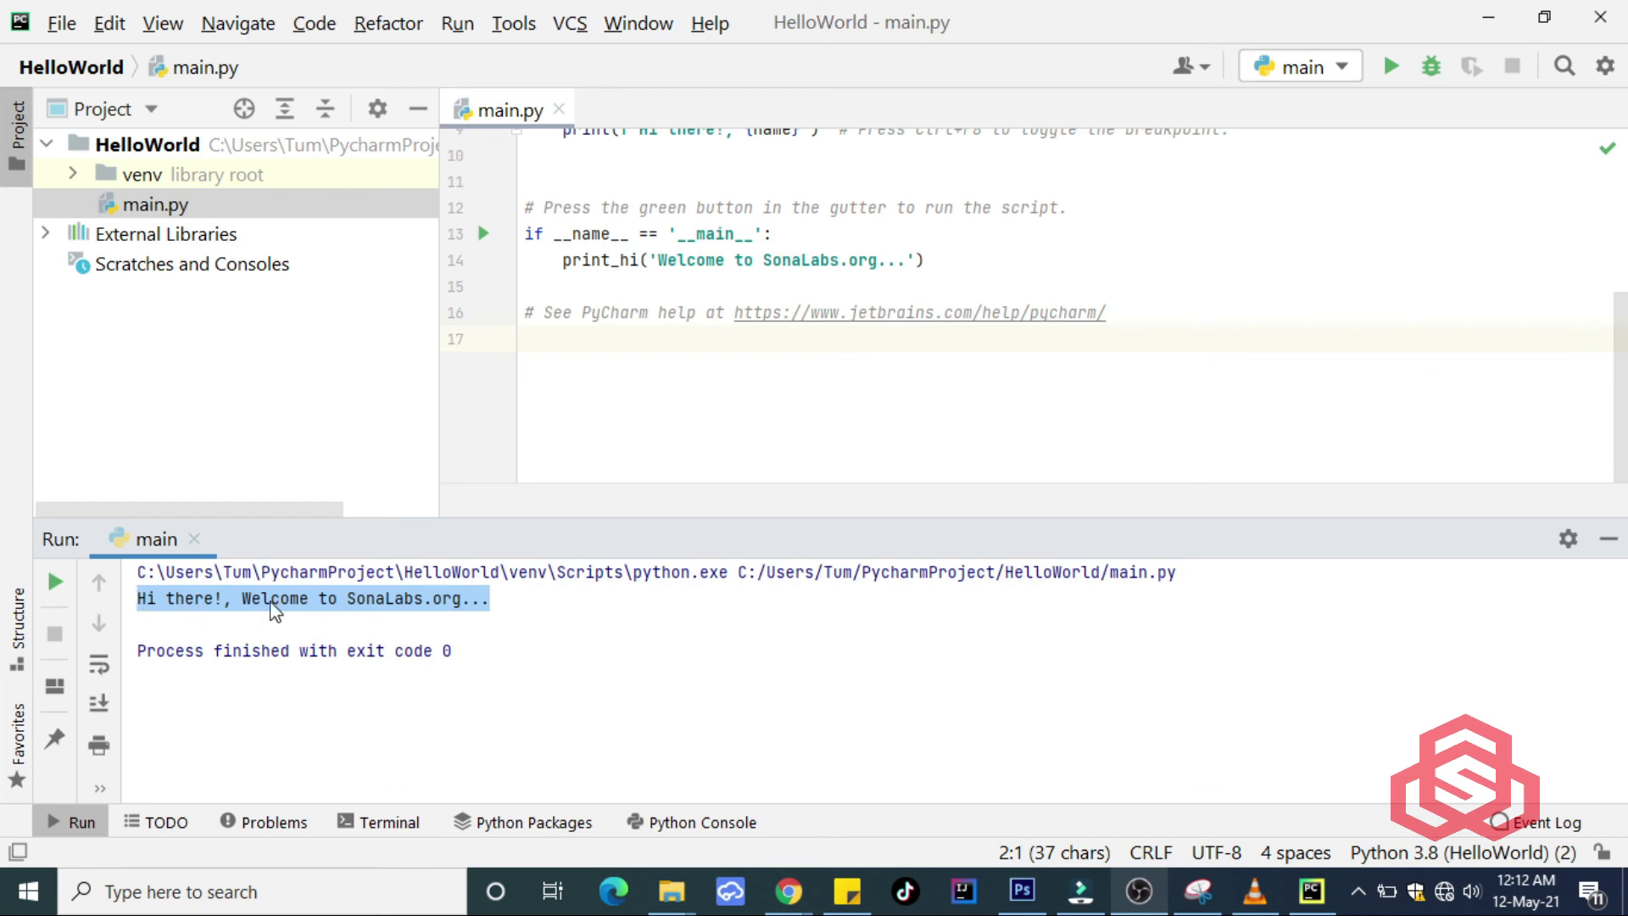
pyautogui.click(511, 598)
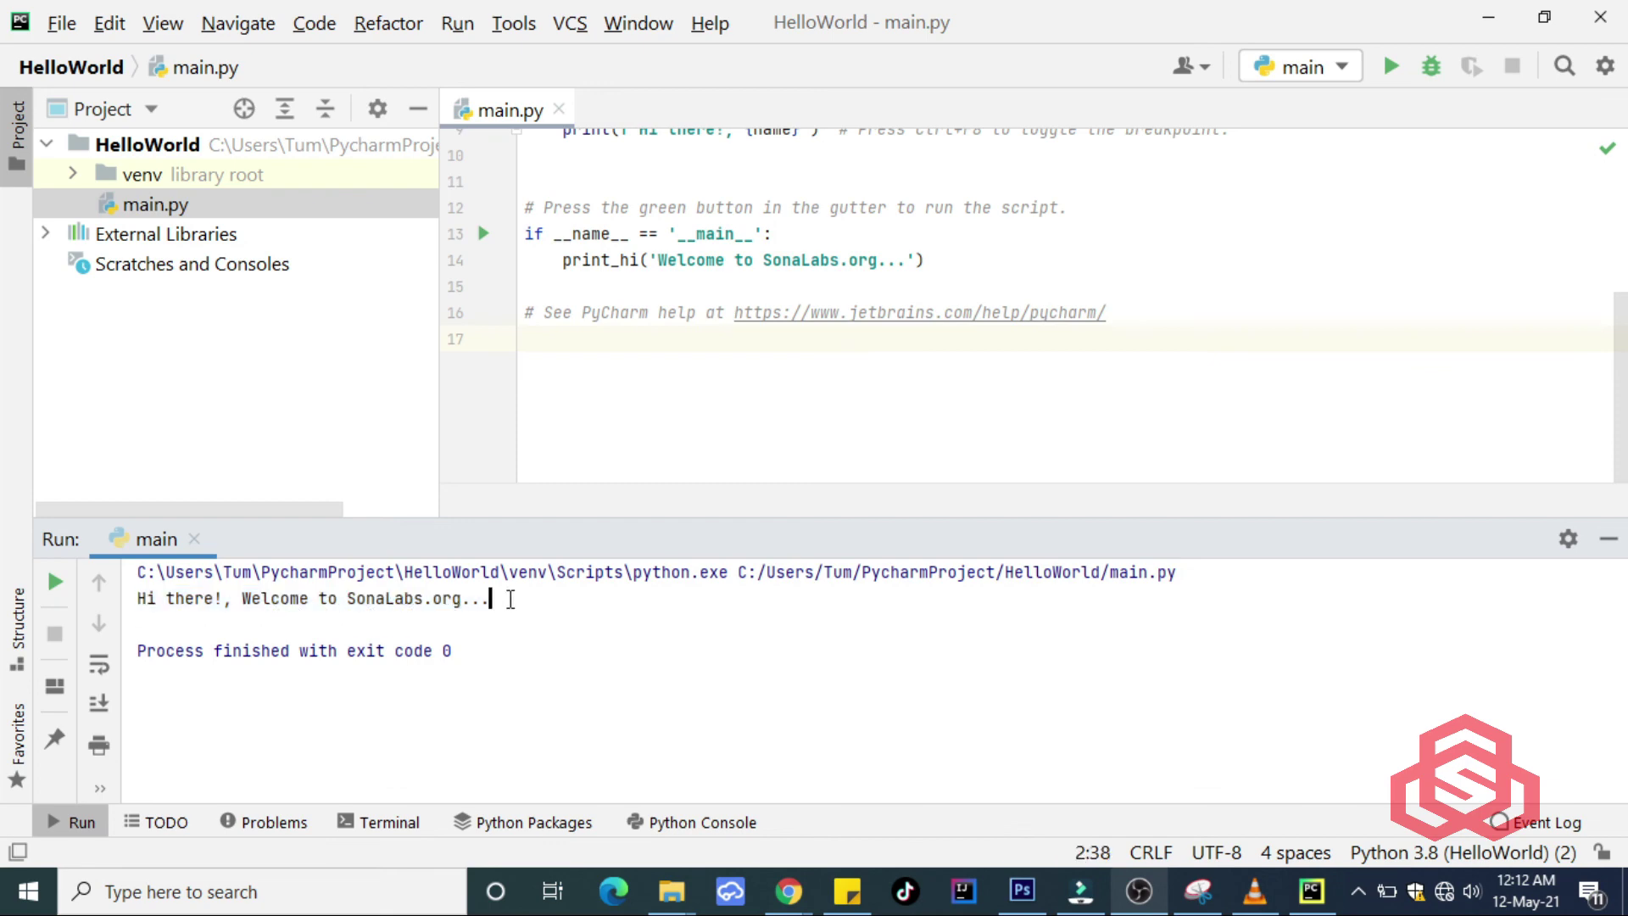
pyautogui.doubleClick(149, 599)
pyautogui.moveTo(546, 612); pyautogui.dragTo(138, 599)
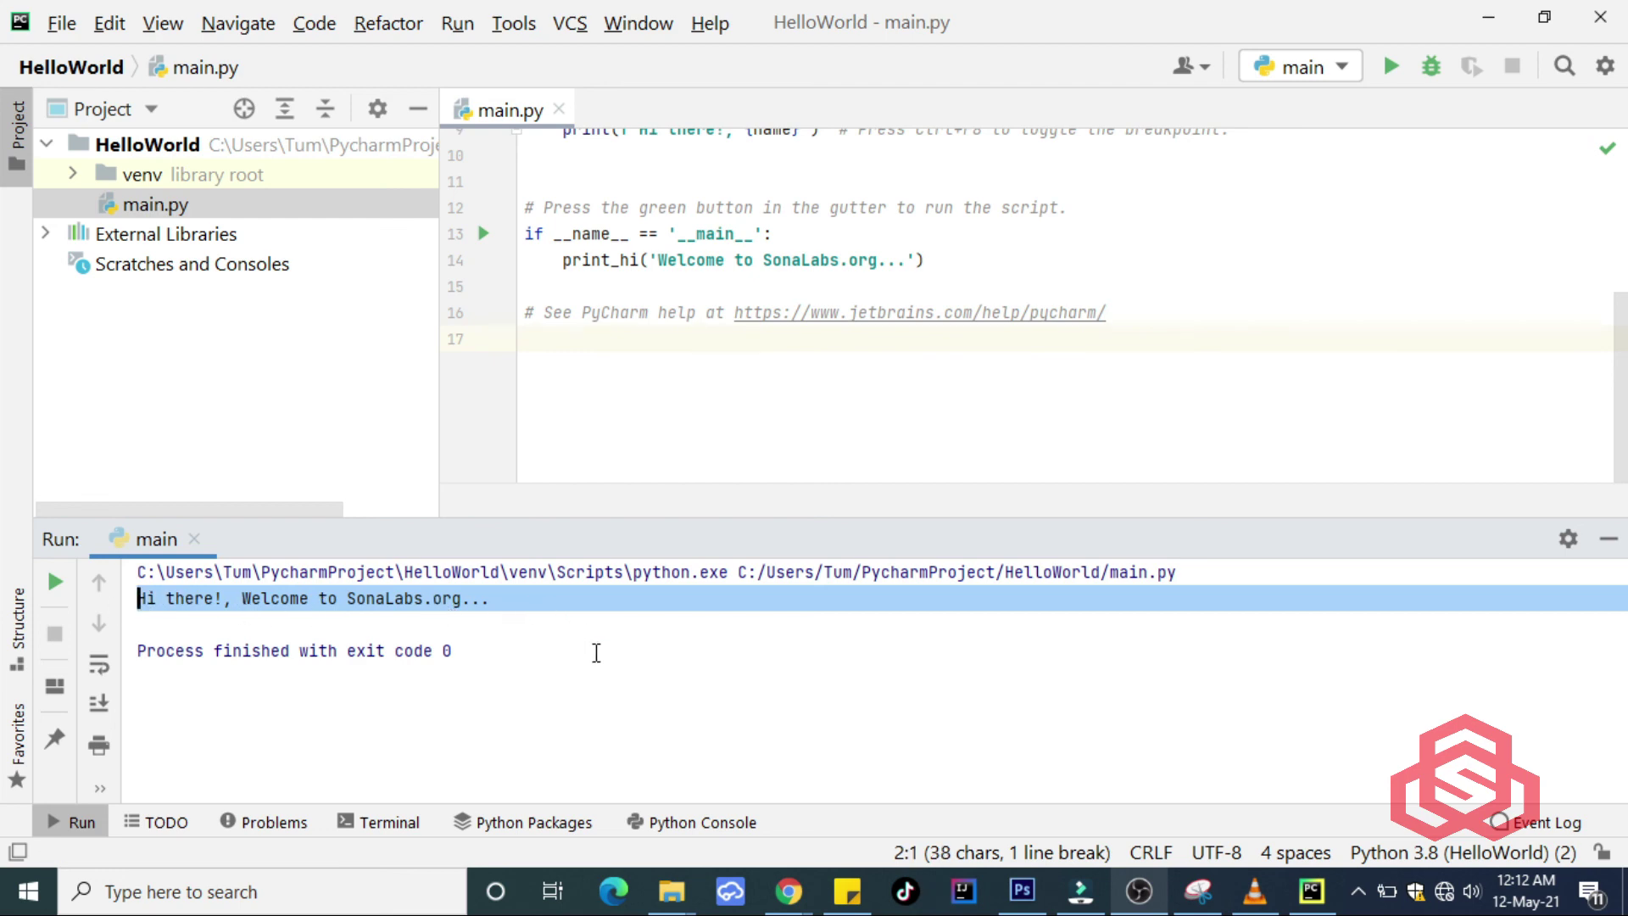
pyautogui.click(596, 652)
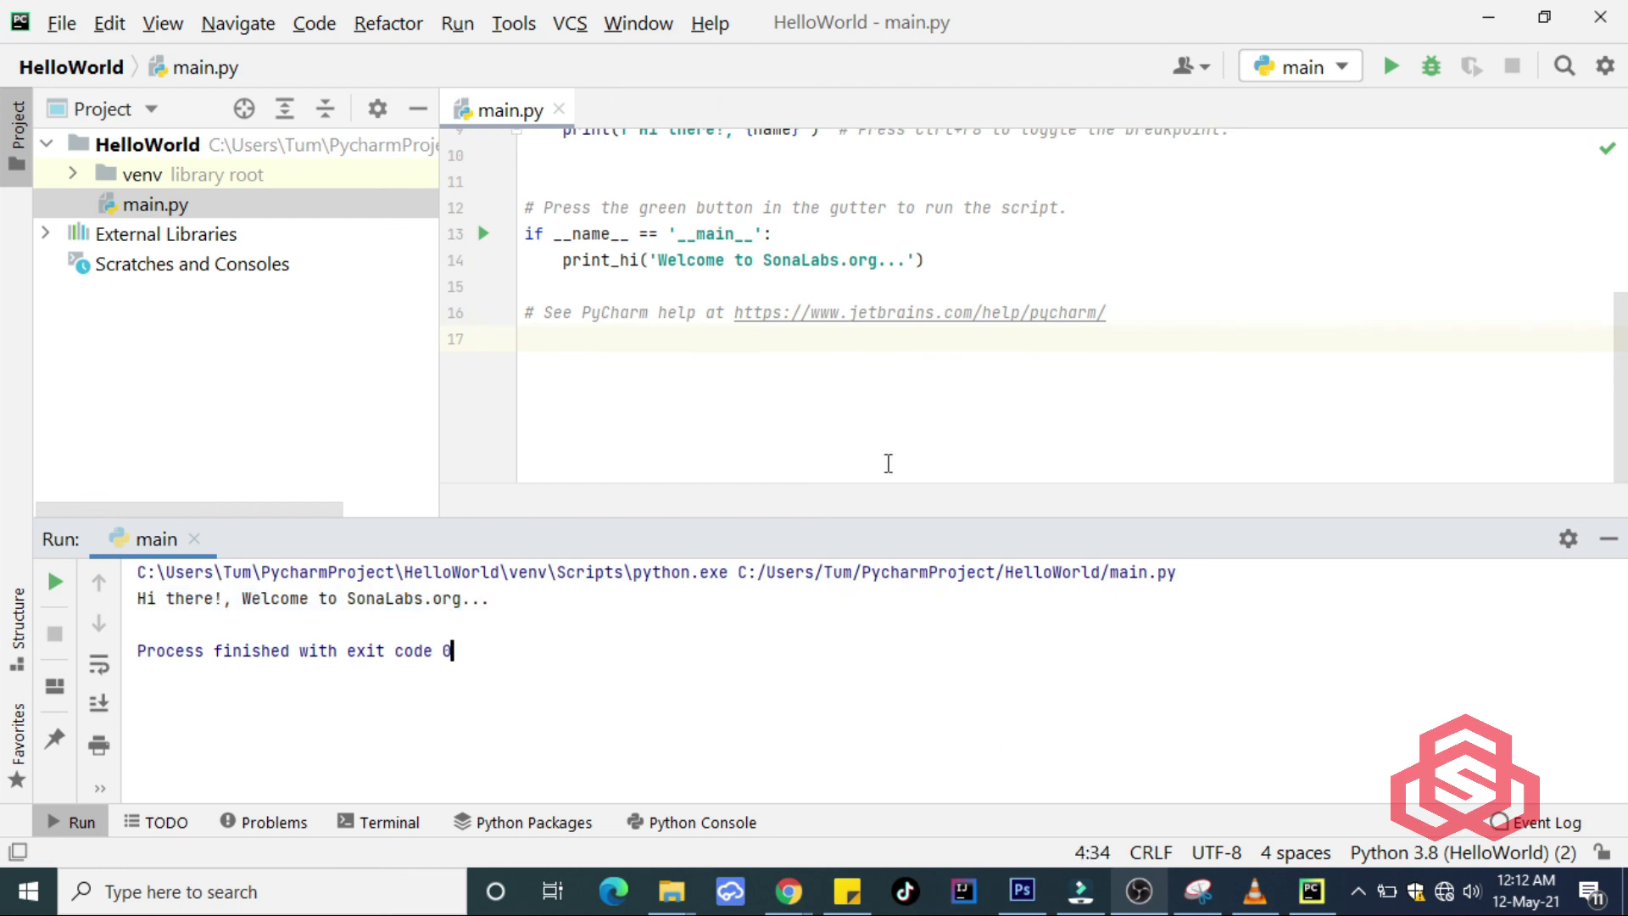
pyautogui.click(1489, 19)
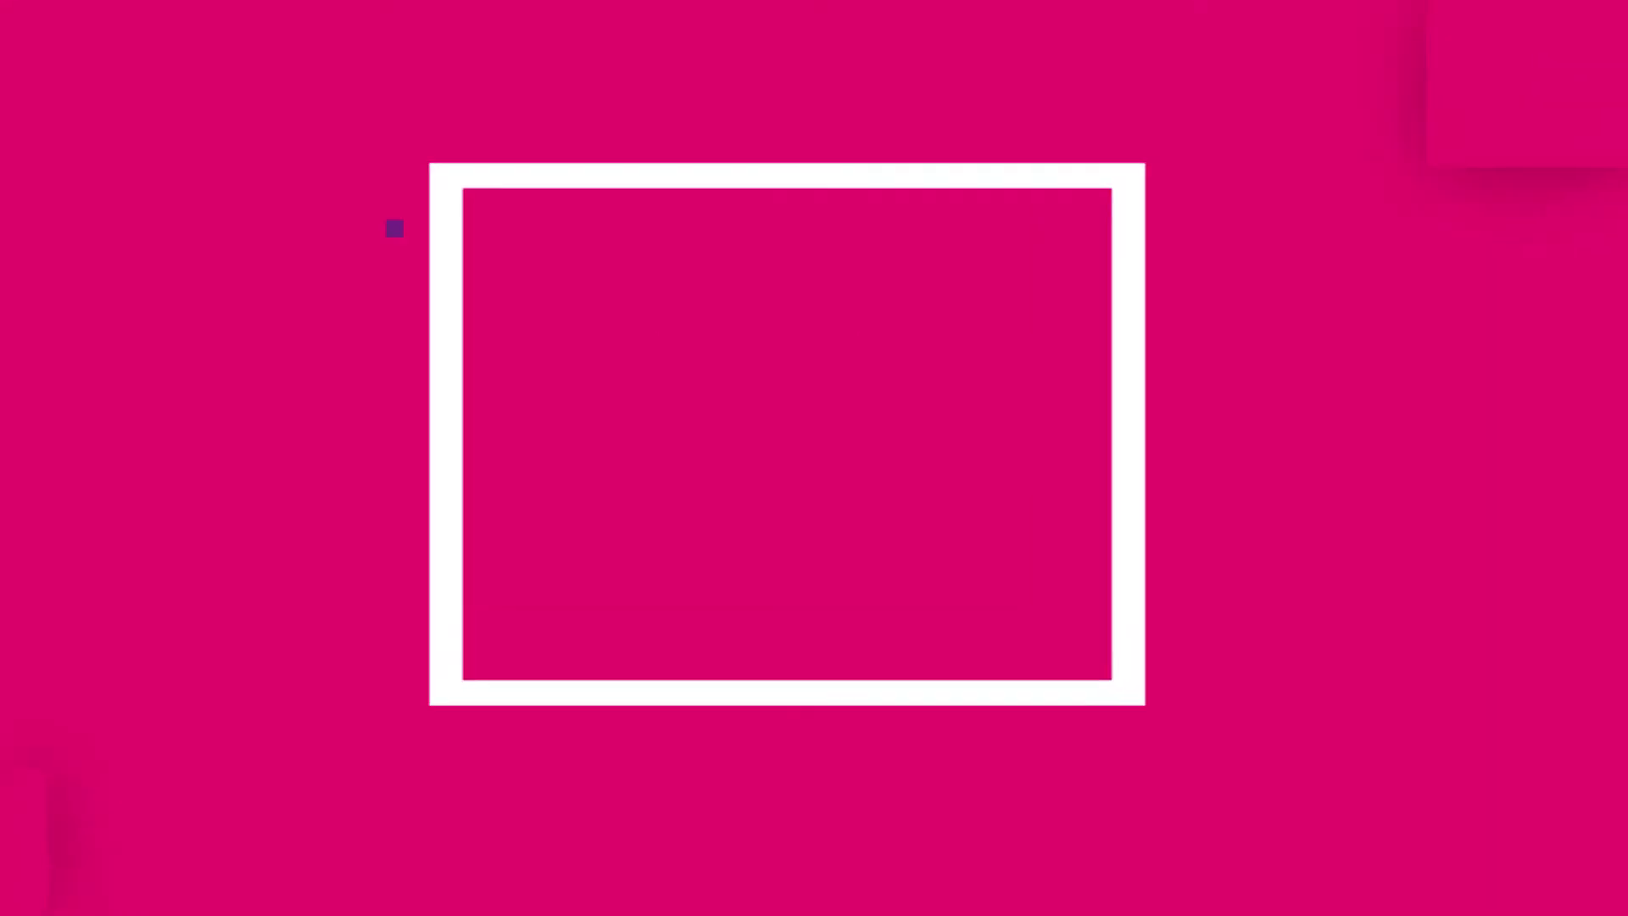